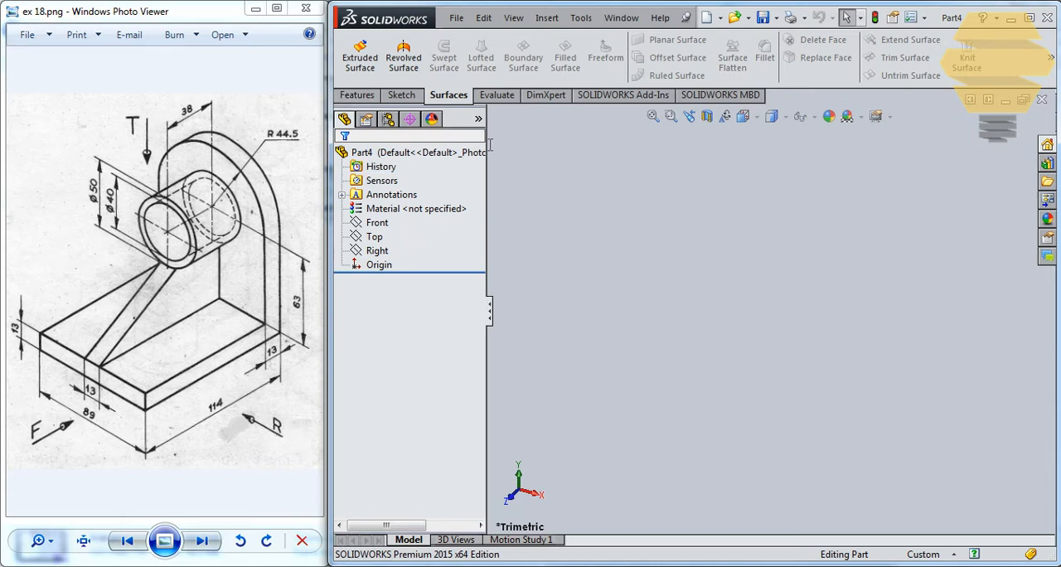
# Sketch a closed L-shaped profile on the Right plane with its outer corner at the origin and an upright about 55 mm tall
pyautogui.click(402, 96)
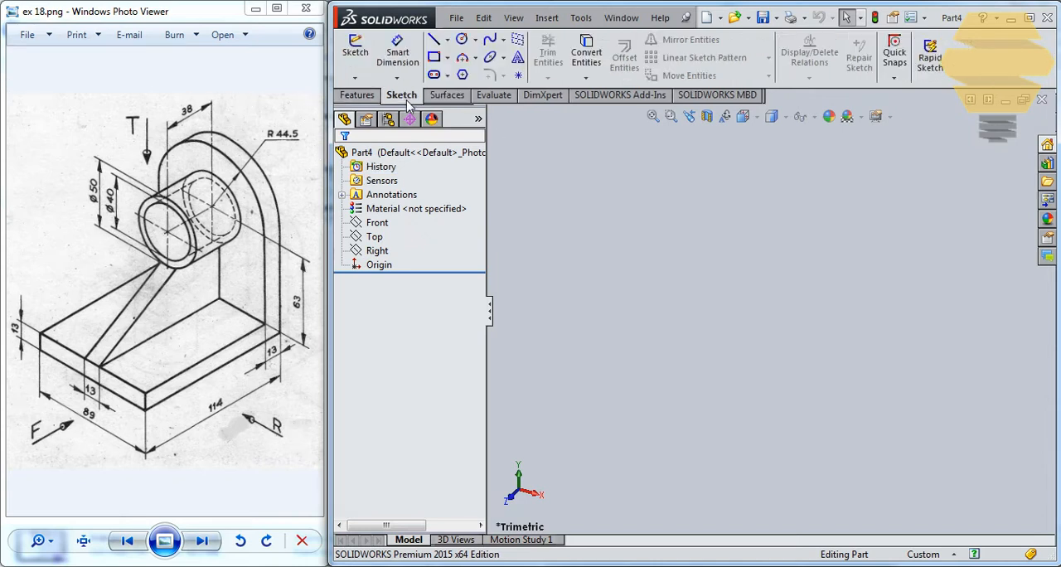
pyautogui.click(355, 53)
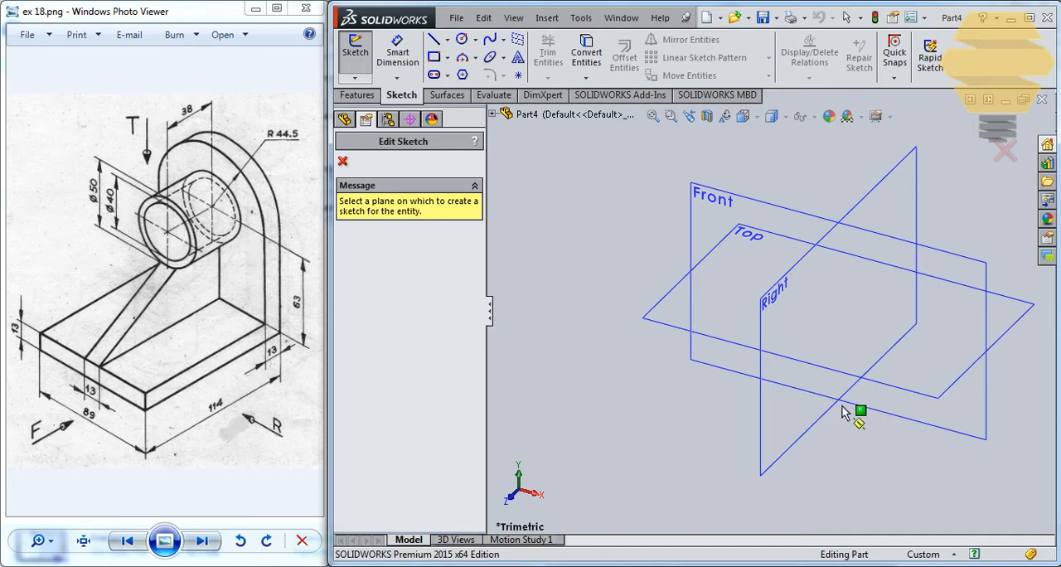
pyautogui.click(773, 443)
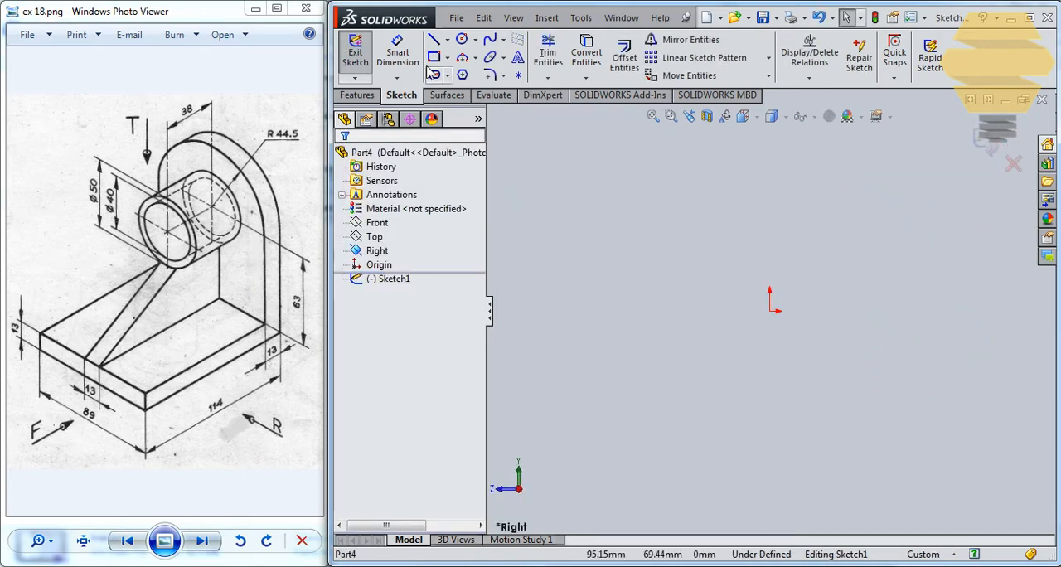
pyautogui.click(434, 39)
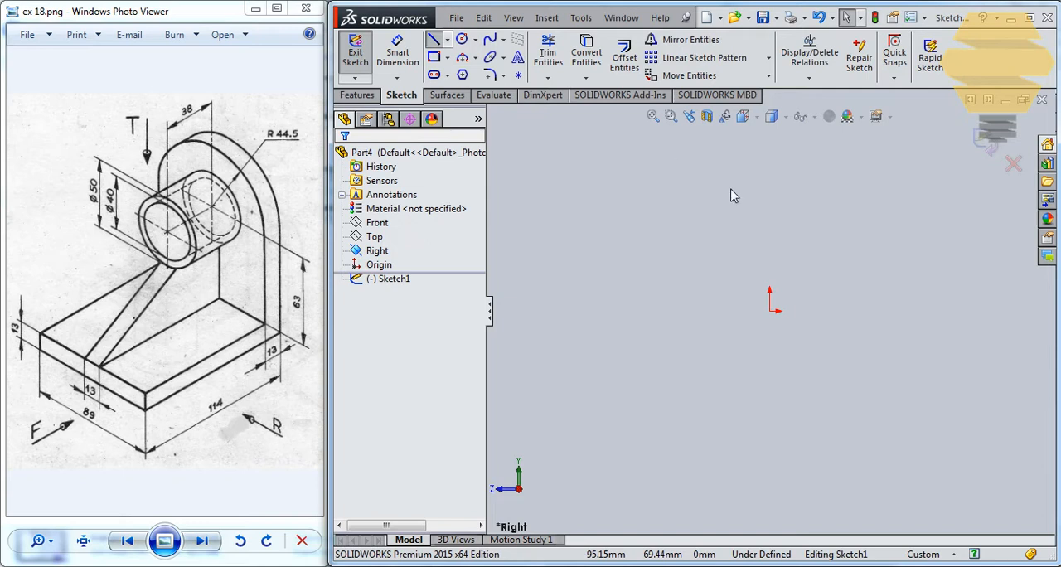
pyautogui.click(770, 311)
pyautogui.click(769, 153)
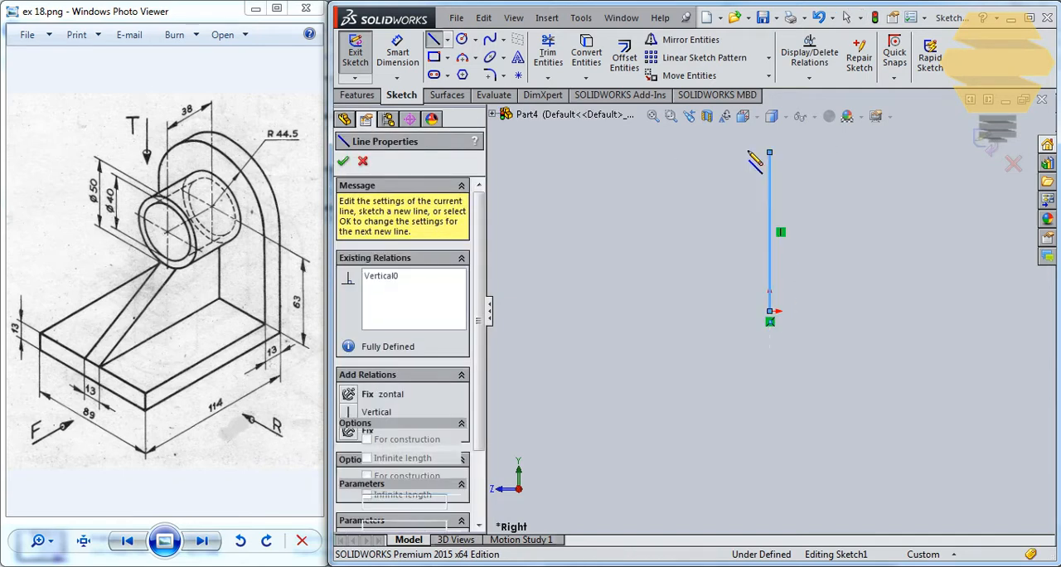
pyautogui.click(753, 292)
pyautogui.click(612, 291)
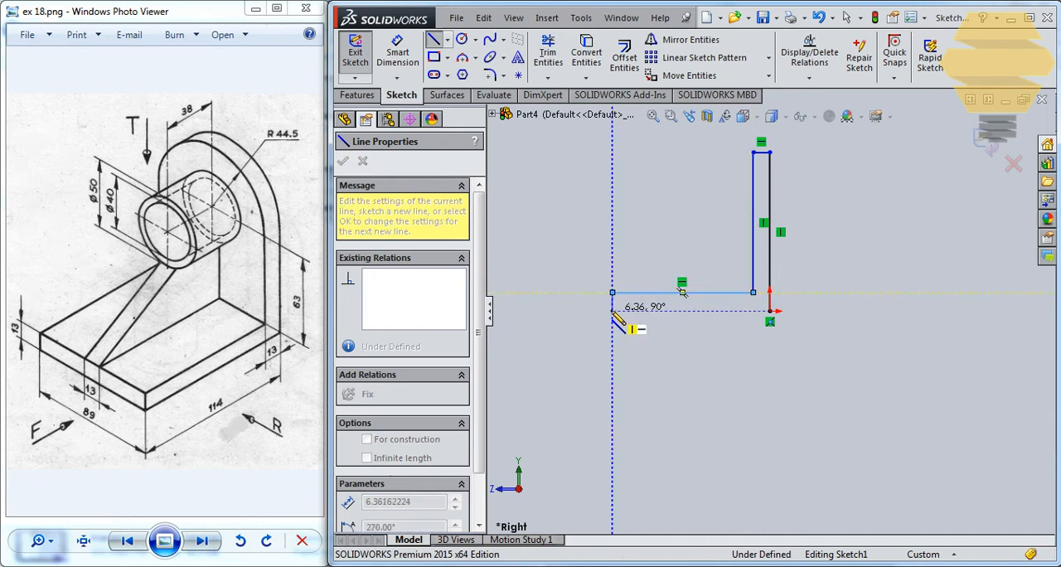
pyautogui.click(612, 311)
pyautogui.click(770, 311)
pyautogui.press('Escape')
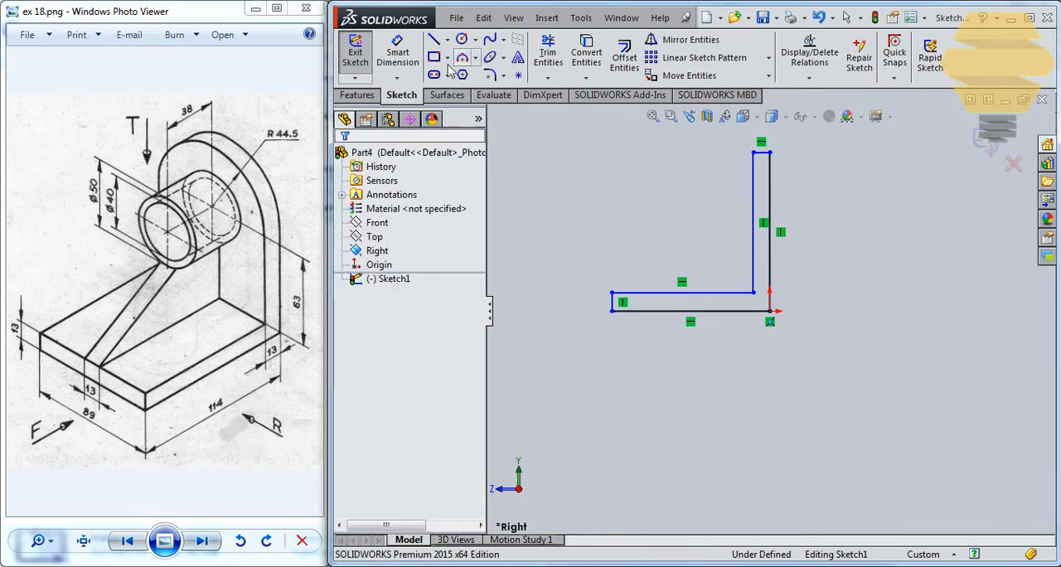
# Dimension the L profile's outer vertical edge as 63+44.5, giving a height of 107.5 mm
pyautogui.click(397, 51)
pyautogui.scroll(1, 705, 201)
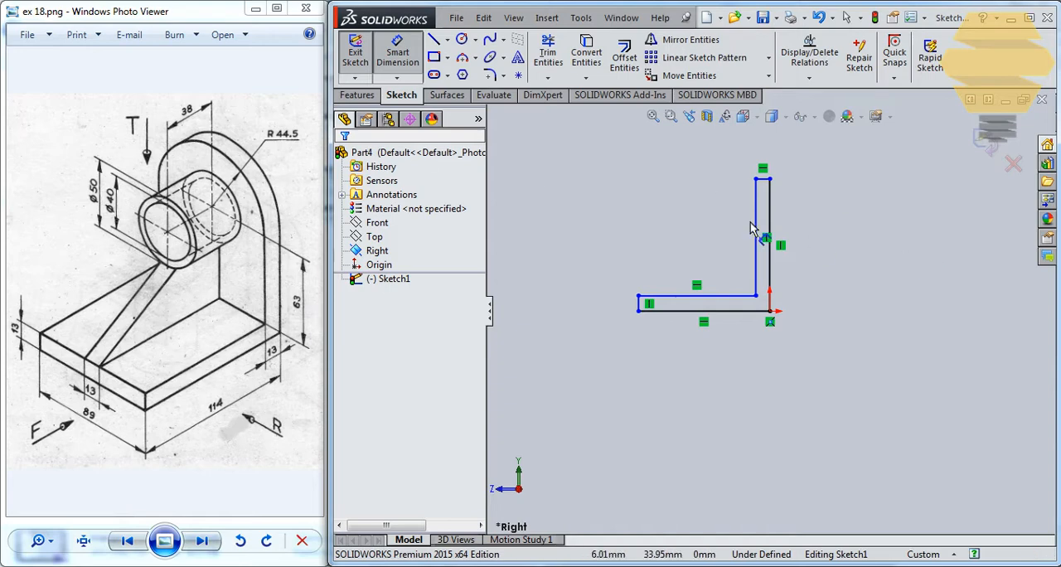
pyautogui.click(770, 209)
pyautogui.click(884, 234)
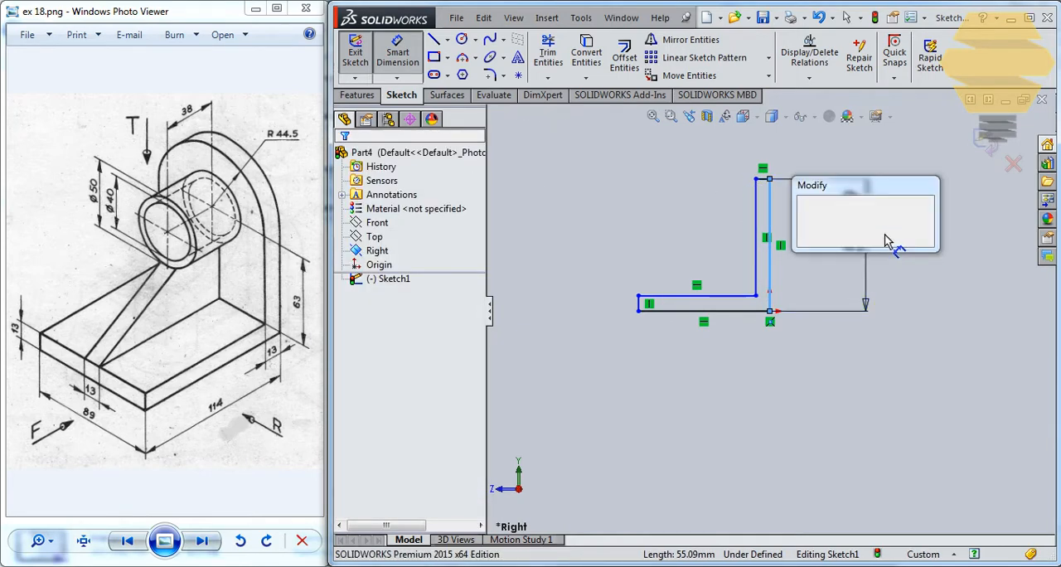
pyautogui.write('63+')
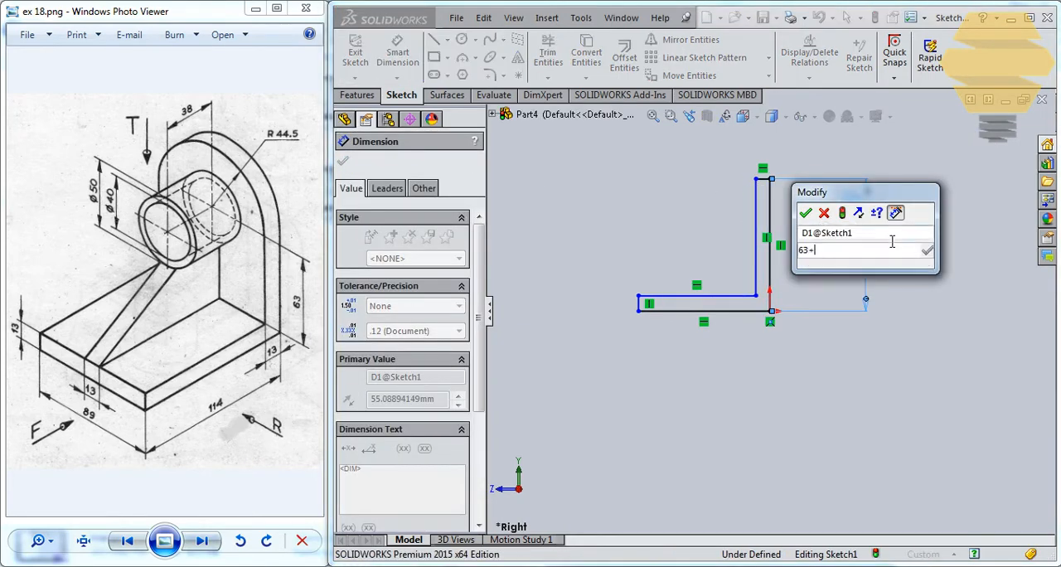
pyautogui.write('44.5')
pyautogui.press('Return')
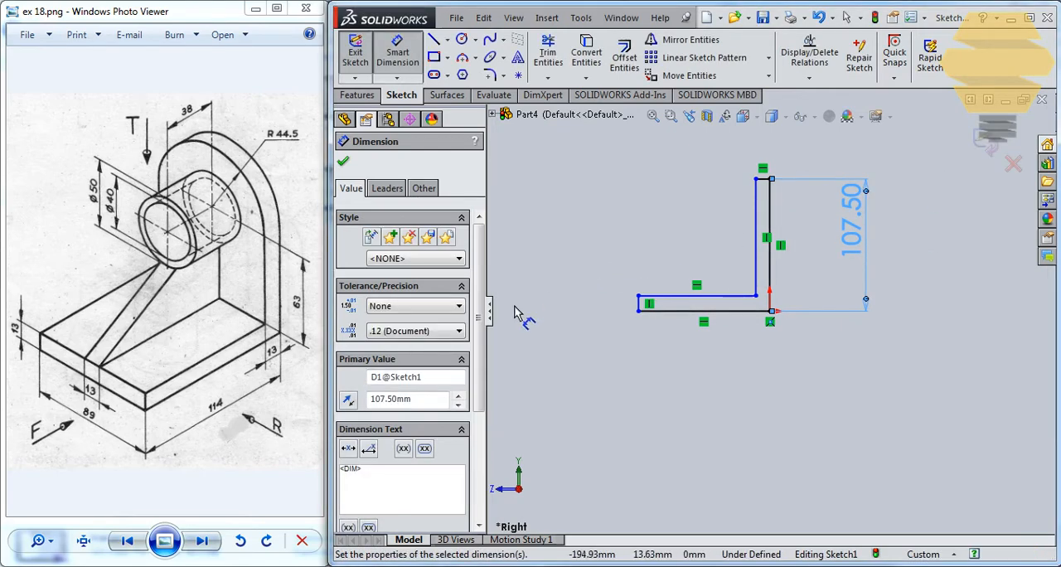
# Dimension the L profile's base with a length of 114 mm and a thickness of 13 mm
pyautogui.click(724, 320)
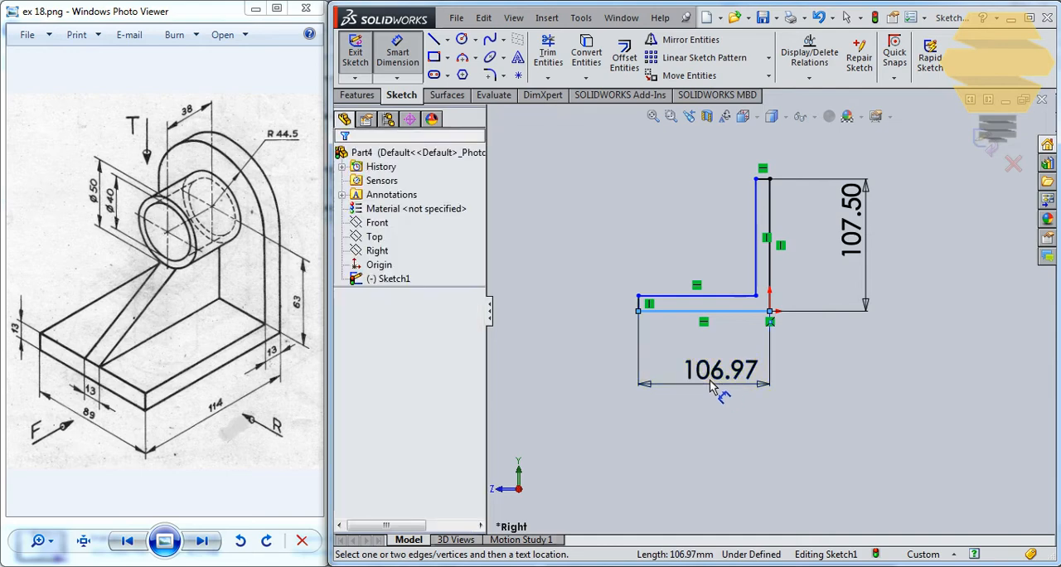
pyautogui.click(711, 384)
pyautogui.press('Return')
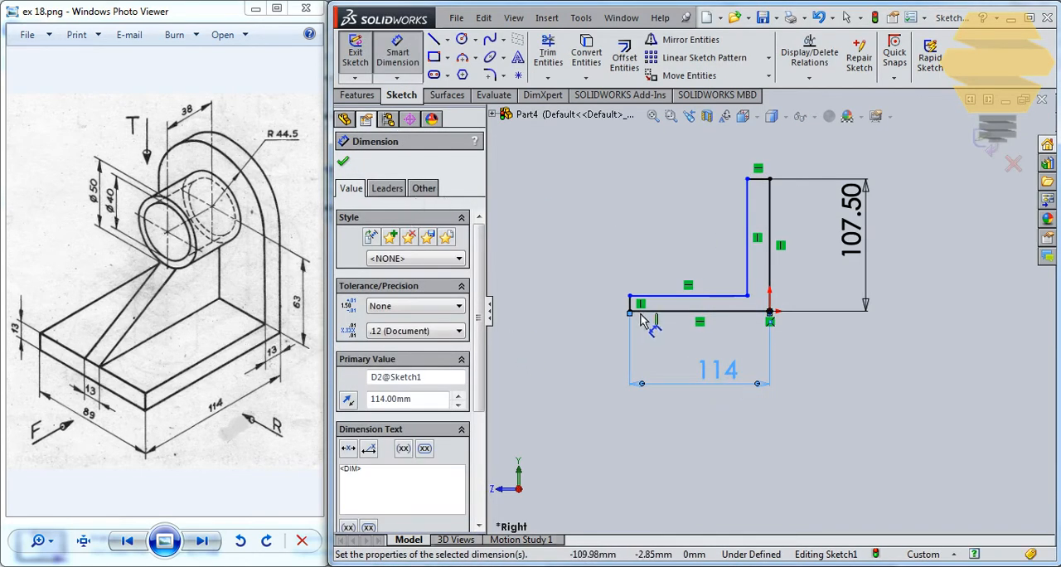
pyautogui.click(630, 303)
pyautogui.click(580, 315)
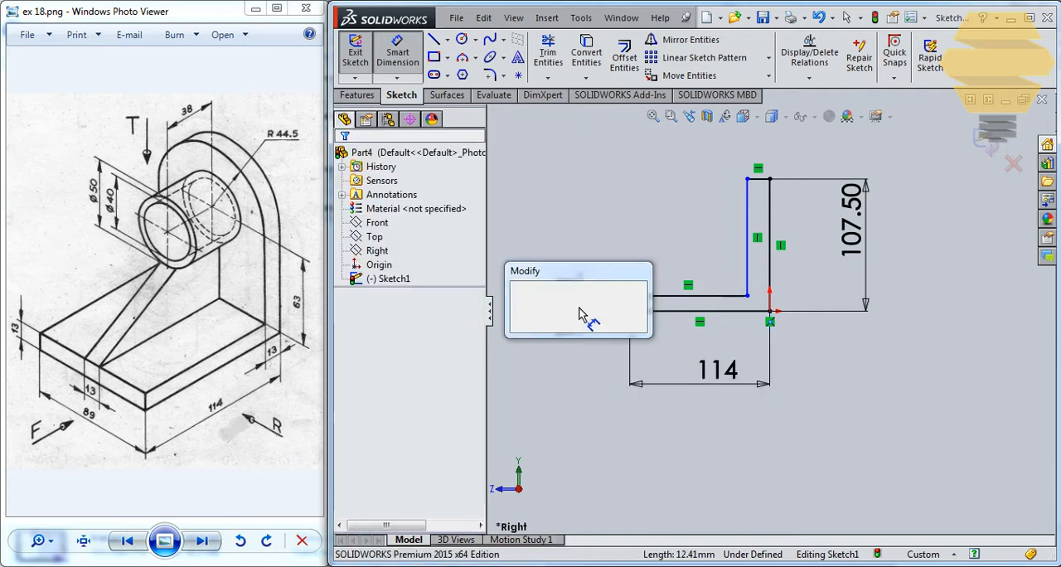
pyautogui.press('Return')
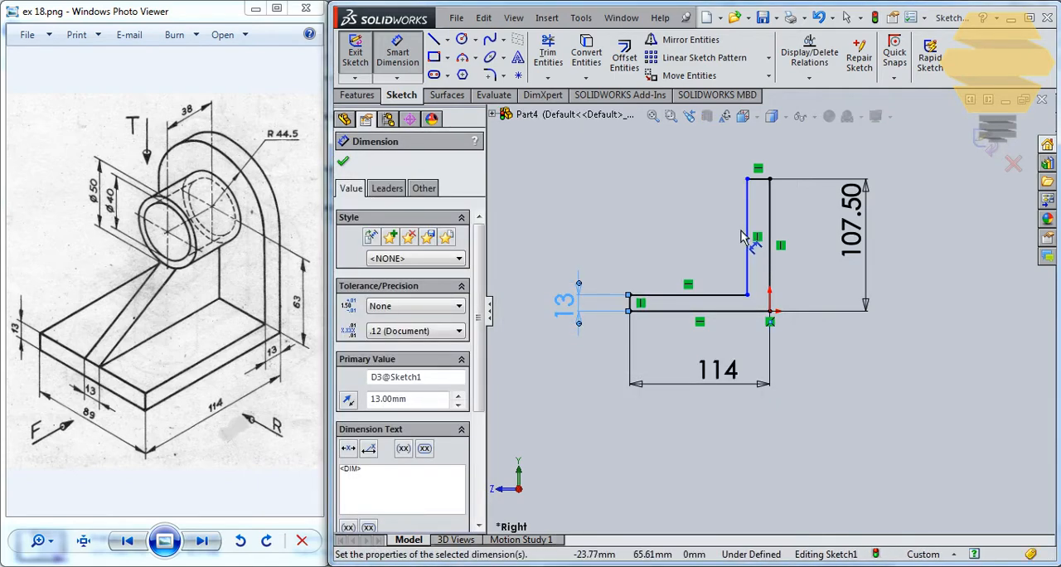
# Set the thickness of the L profile's upright leg to 13 mm and finish the sketch
pyautogui.scroll(-1, 748, 205)
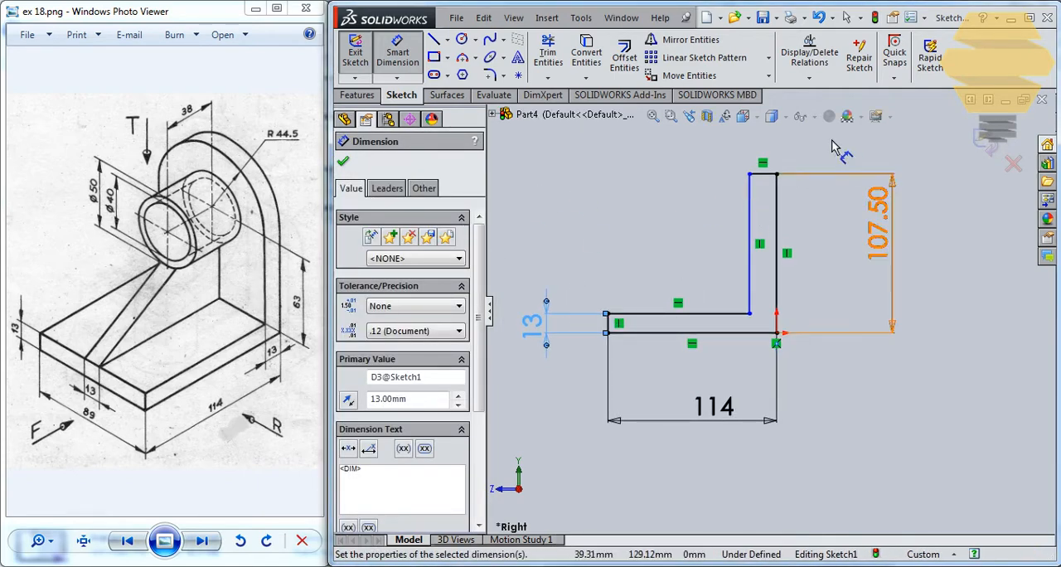
pyautogui.click(764, 173)
pyautogui.click(857, 158)
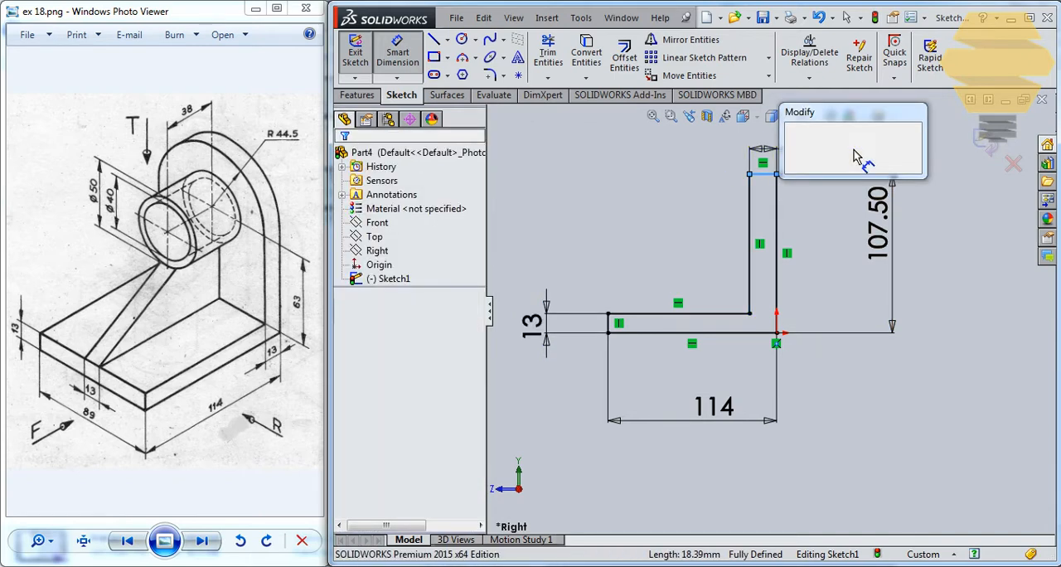
pyautogui.press('Return')
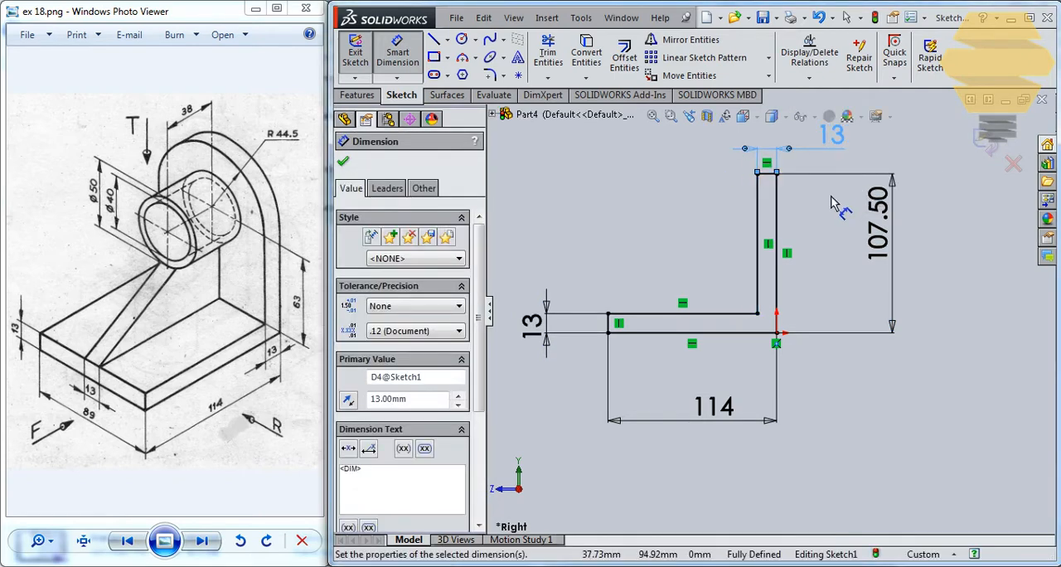
pyautogui.click(983, 148)
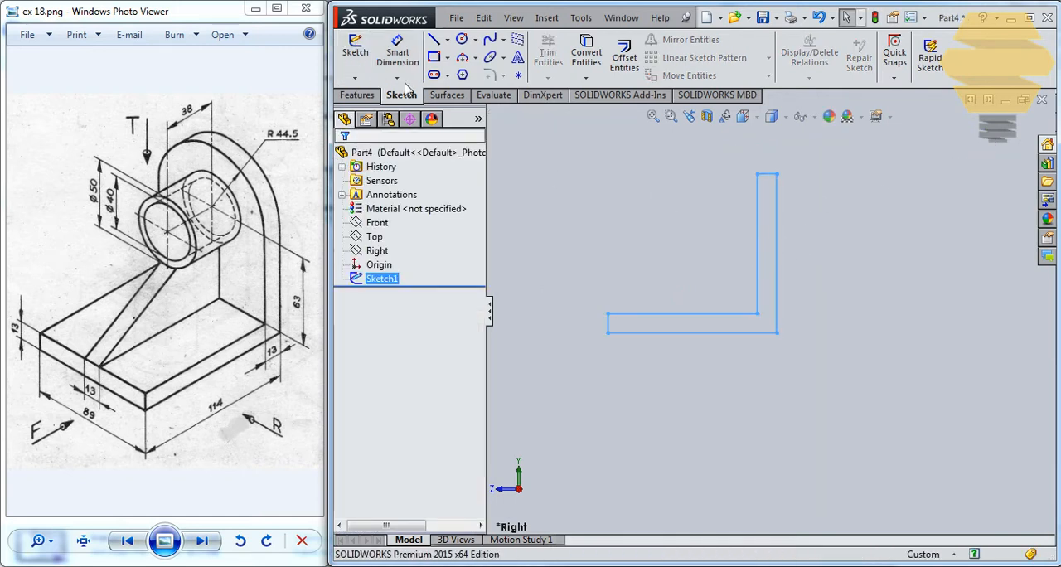
# Extrude the L profile as a surface, blind 89/2 (44.5 mm) in Direction 1 and 44.5 mm in Direction 2
pyautogui.click(448, 94)
pyautogui.click(361, 54)
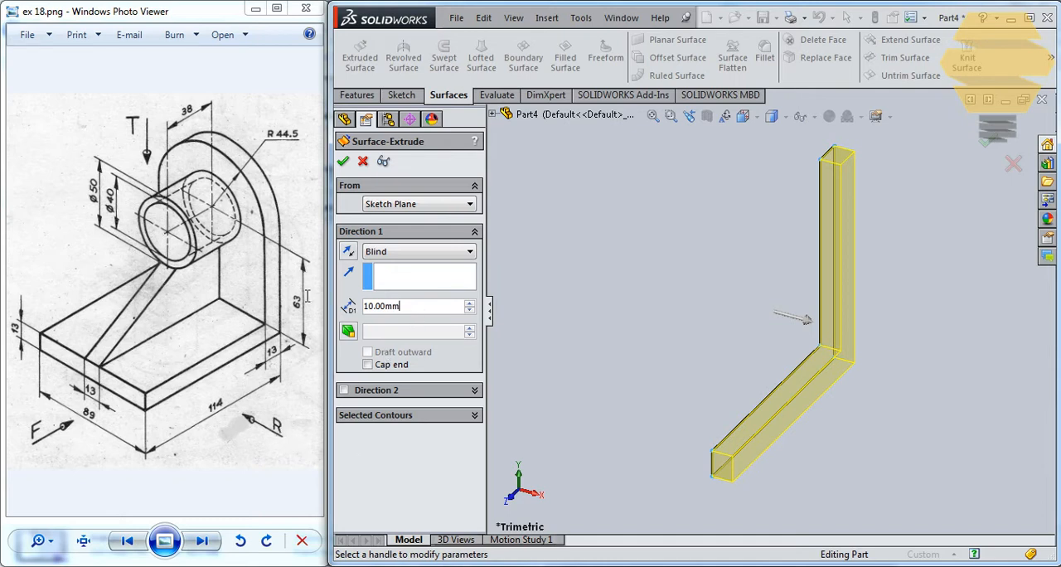
pyautogui.write('89/2')
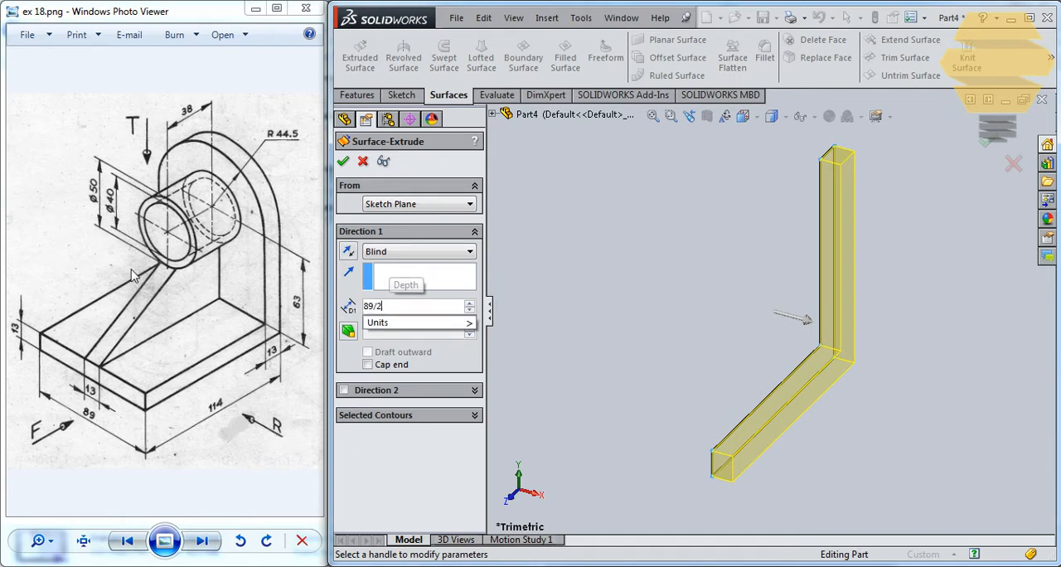
pyautogui.press('Return')
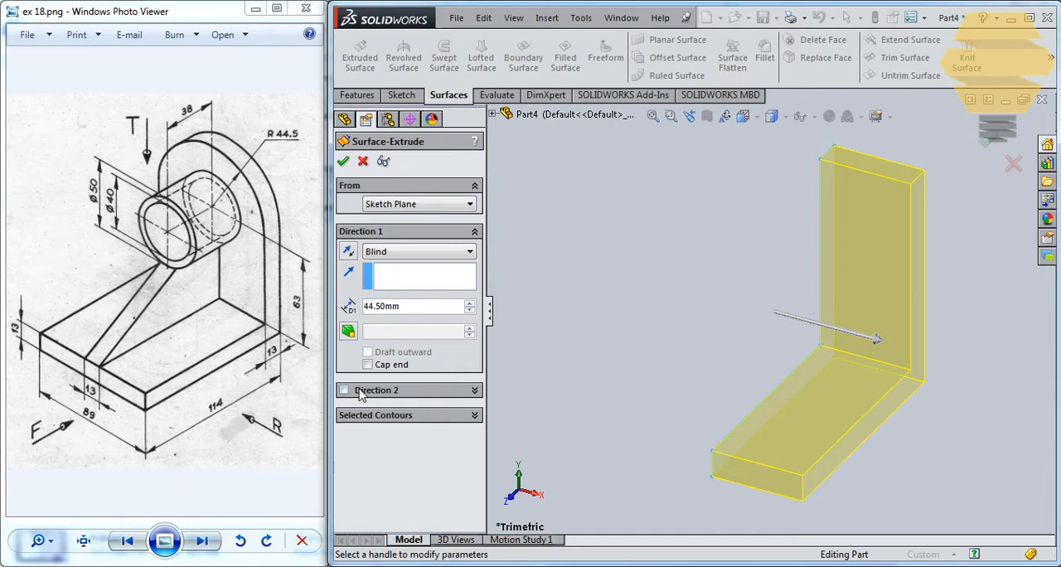
pyautogui.click(344, 390)
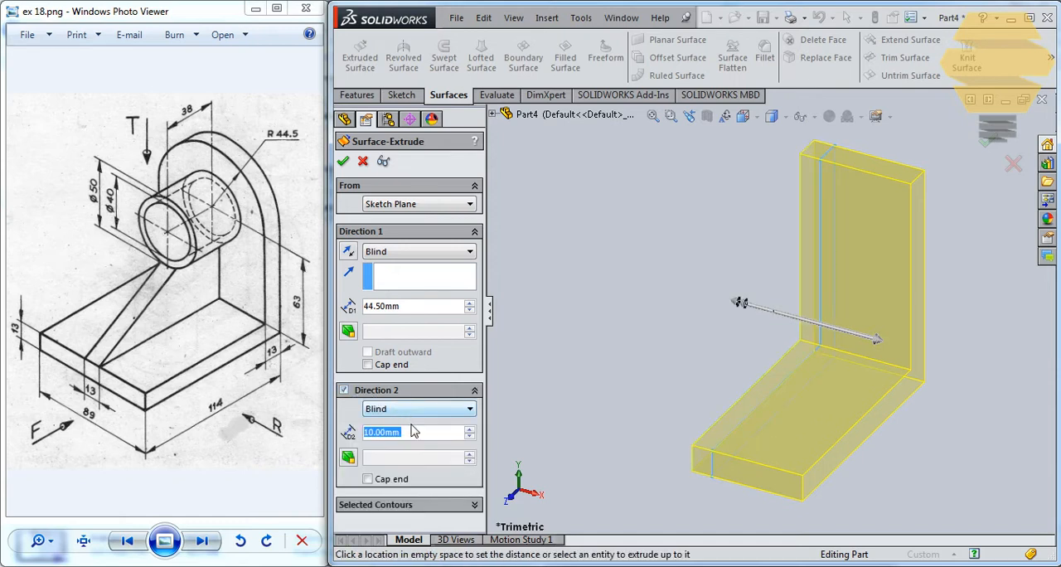
pyautogui.write('44.5')
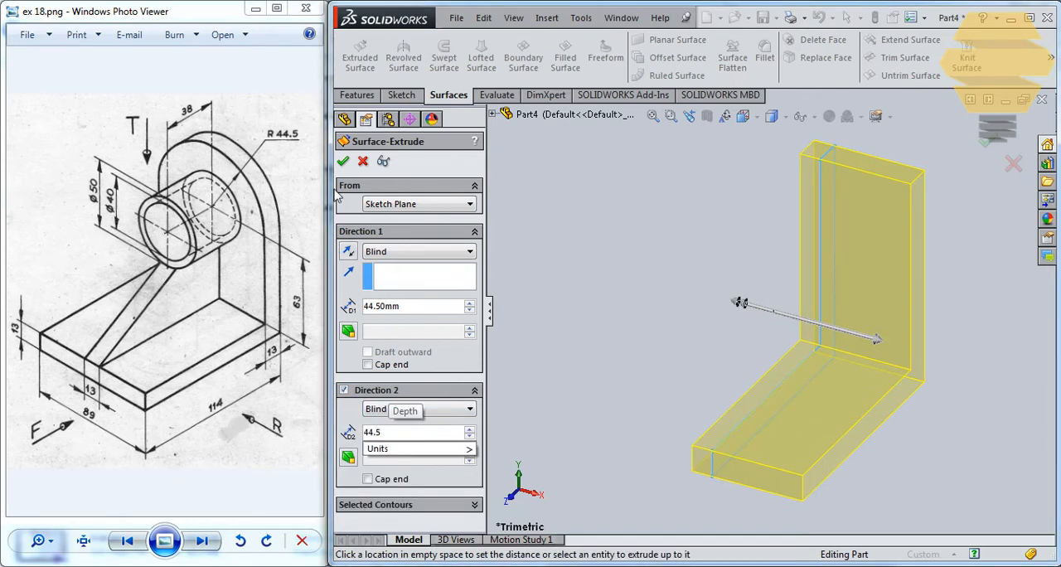
pyautogui.press('Return')
pyautogui.click(344, 161)
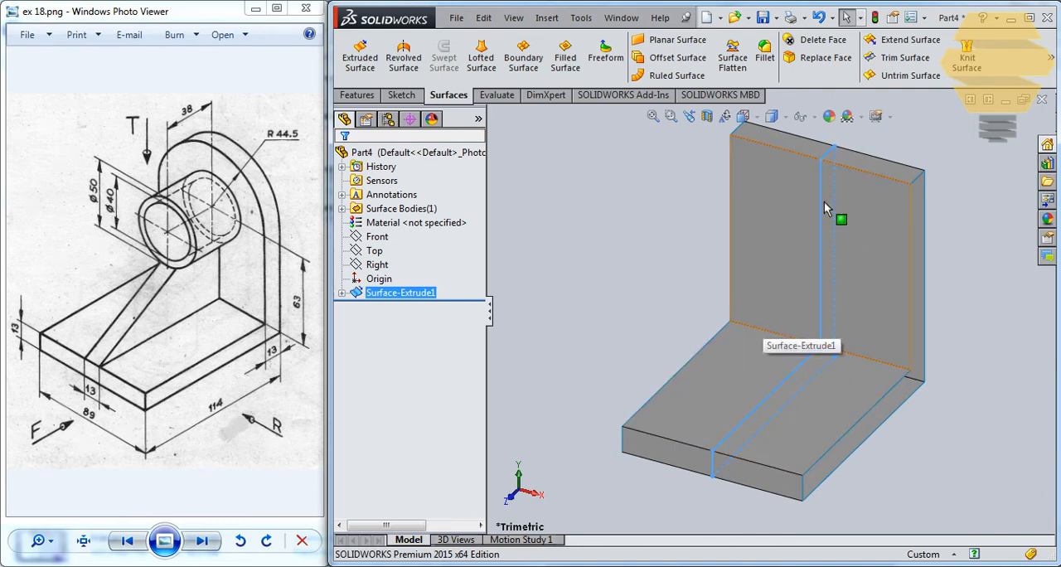
# Start a sketch on the upright's inner face and draw a circle of about 42 mm radius centred on the vertical midline
pyautogui.scroll(3, 750, 298)
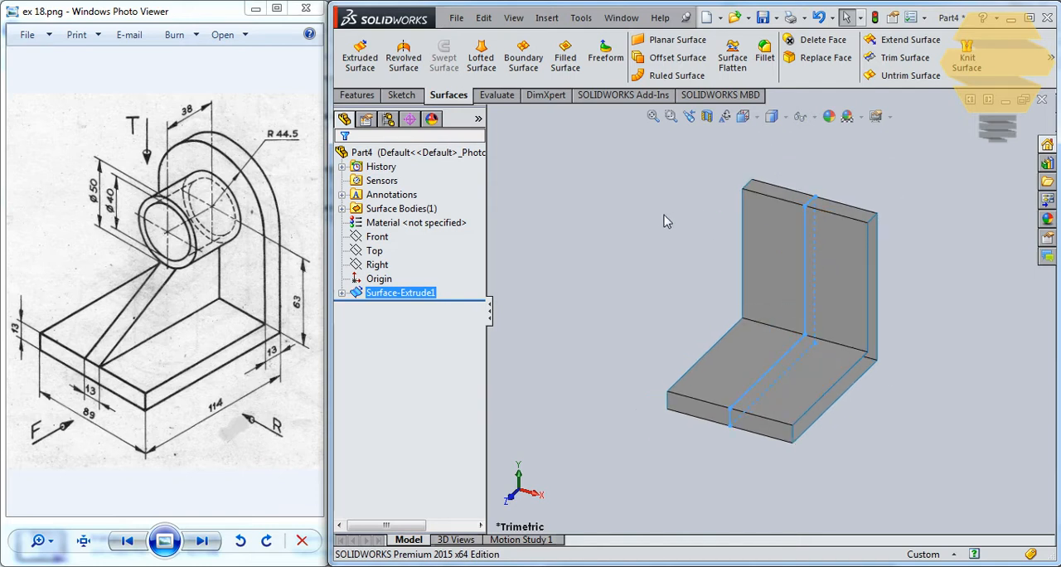
pyautogui.click(827, 262)
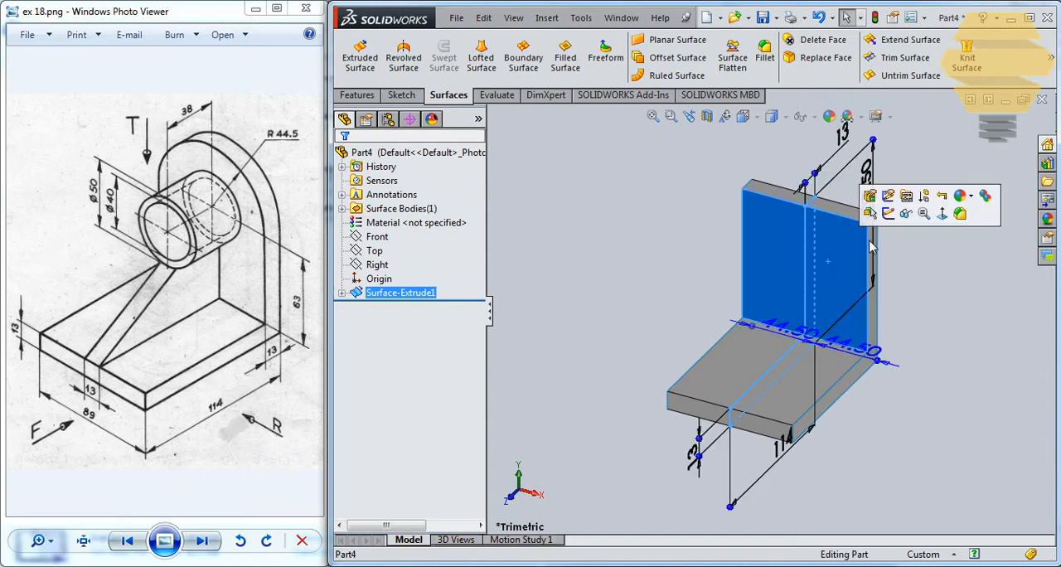
pyautogui.click(887, 214)
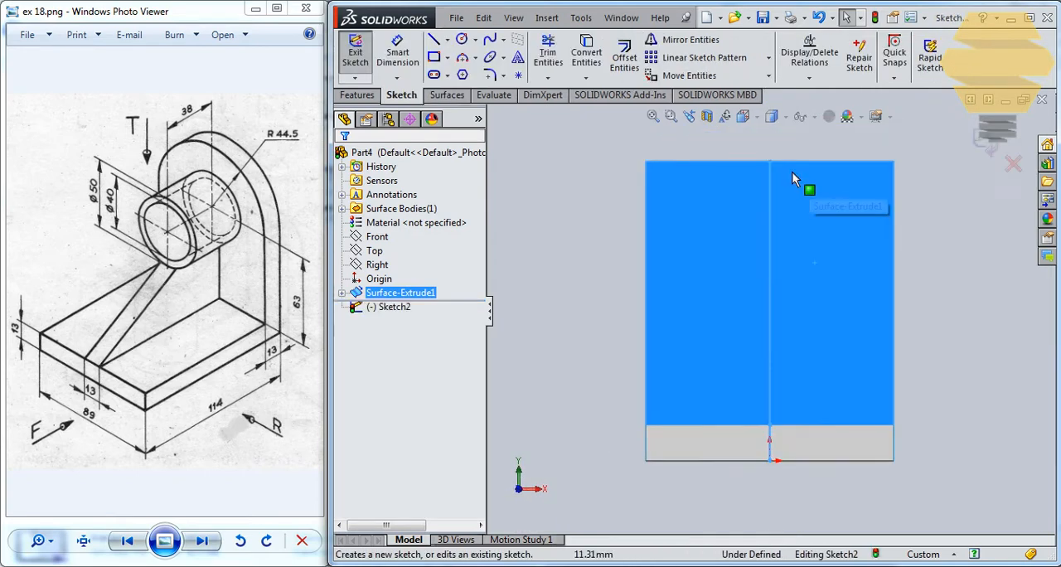
pyautogui.click(462, 39)
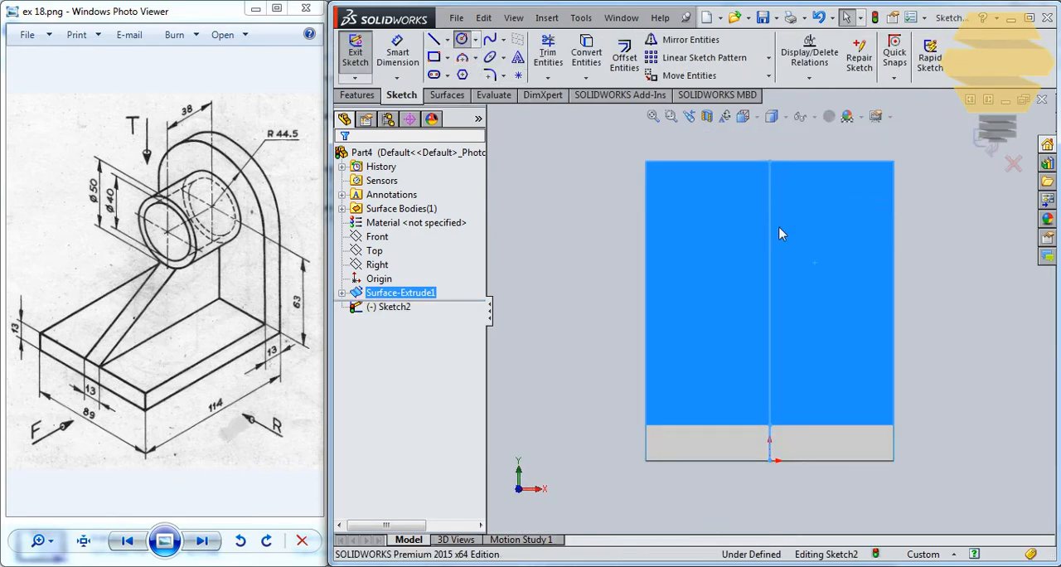
pyautogui.click(770, 278)
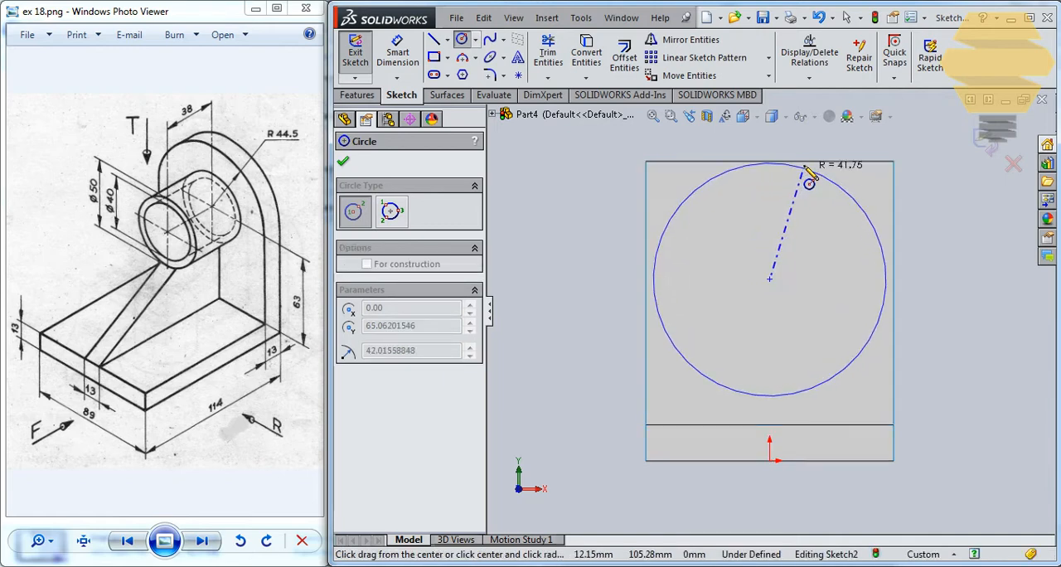
pyautogui.click(872, 185)
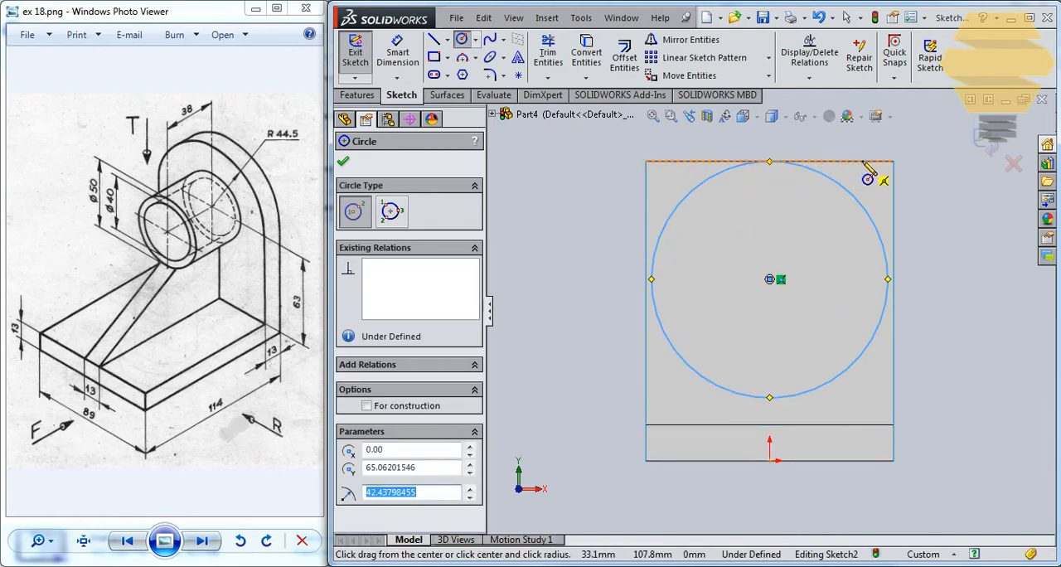
pyautogui.press('Escape')
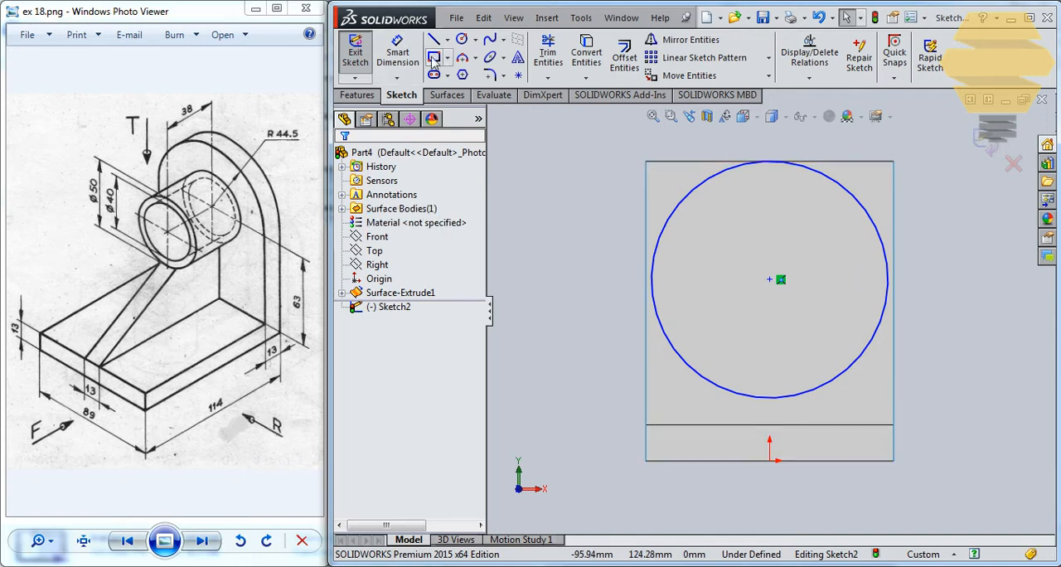
# Dimension the circle's diameter as 44.5*2 (89 mm)
pyautogui.click(870, 213)
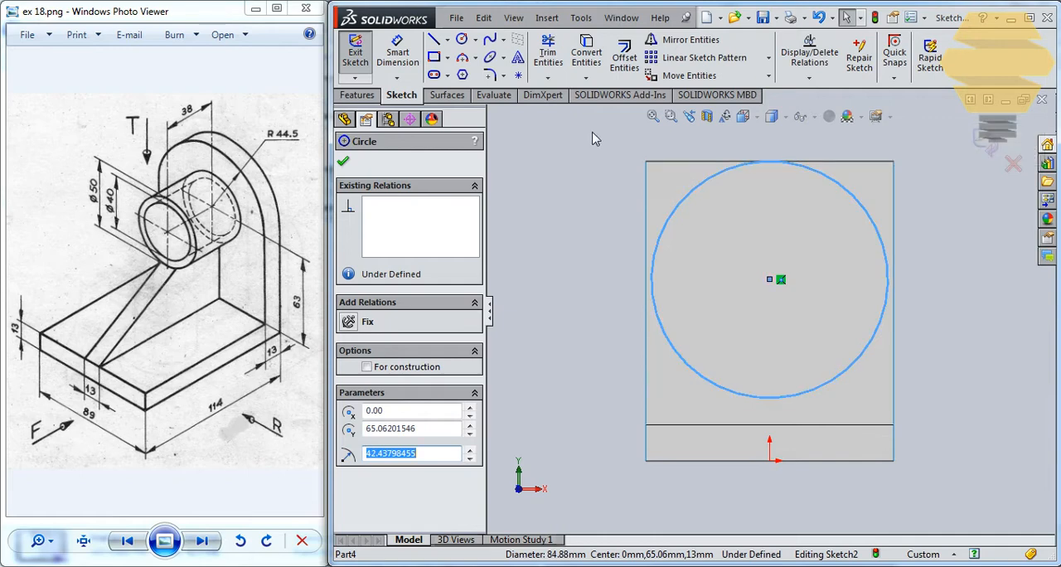
pyautogui.click(401, 57)
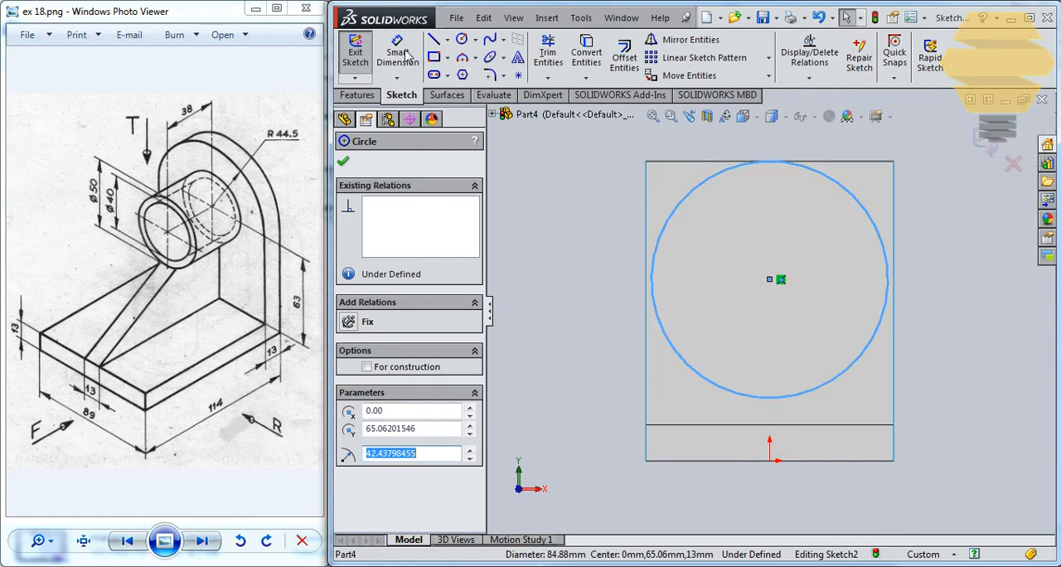
pyautogui.click(886, 222)
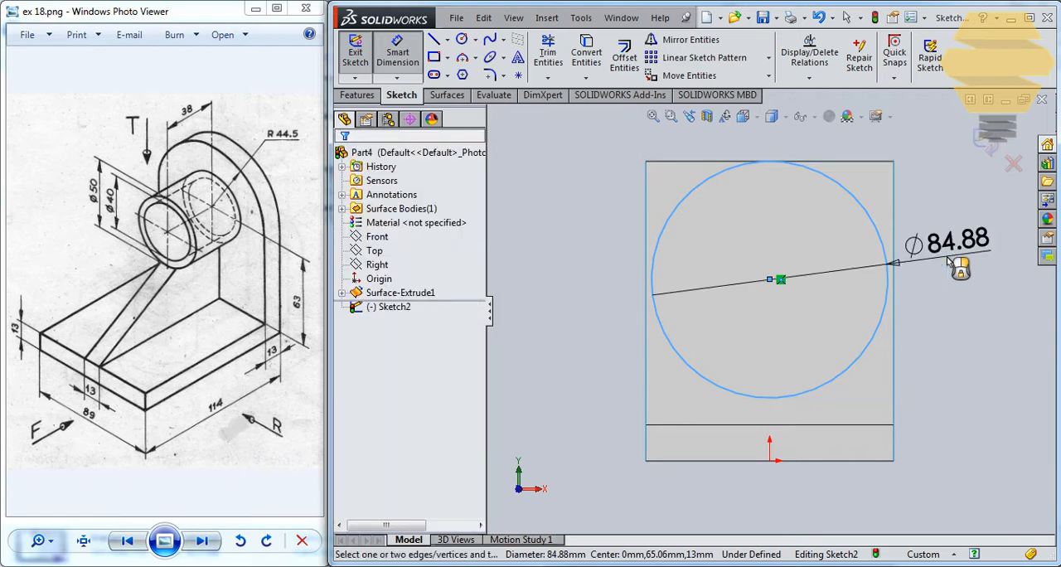
pyautogui.click(957, 266)
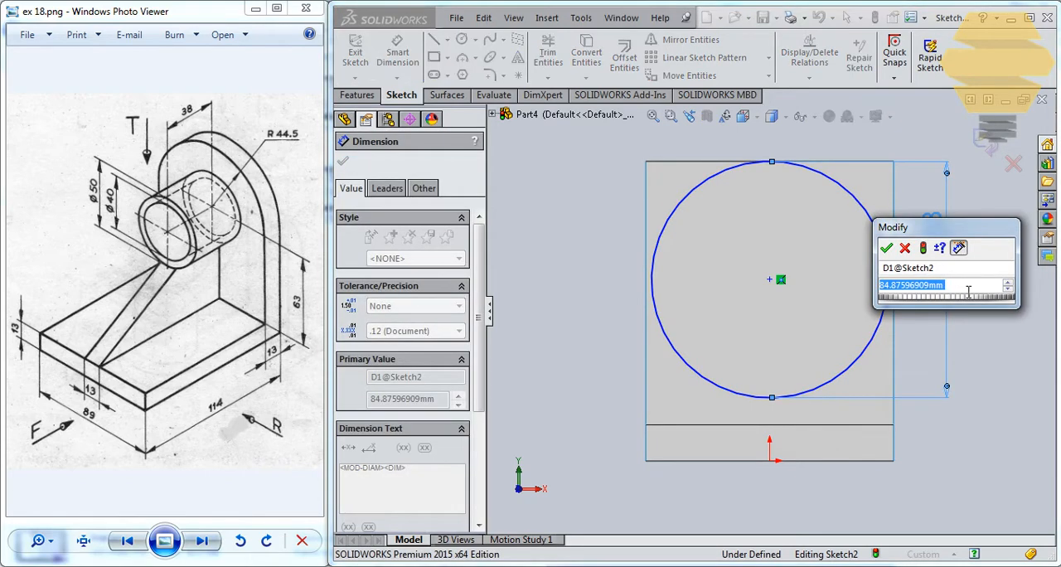
pyautogui.write('44.')
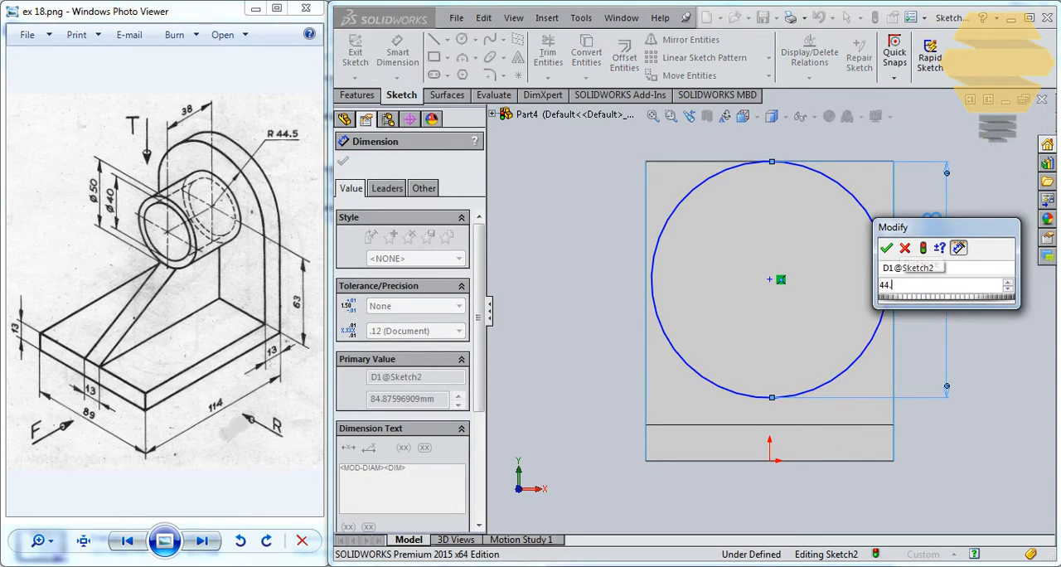
pyautogui.write('5*2')
pyautogui.press('Return')
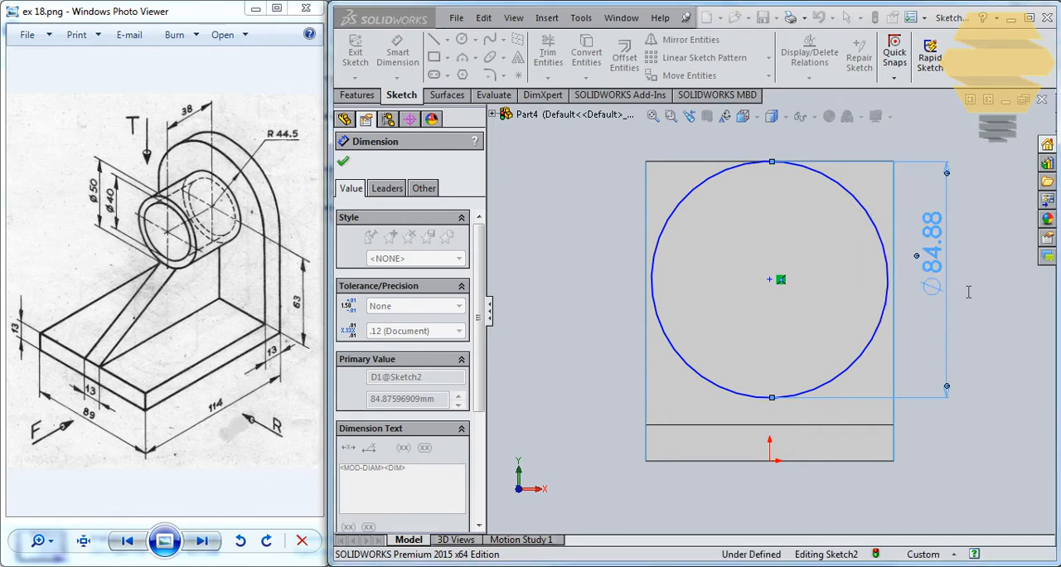
pyautogui.press('Escape')
# Make the circle tangent to the upright face's top edge
pyautogui.click(818, 168)
pyautogui.keyDown('ctrl'); pyautogui.click(848, 164); pyautogui.keyUp('ctrl')
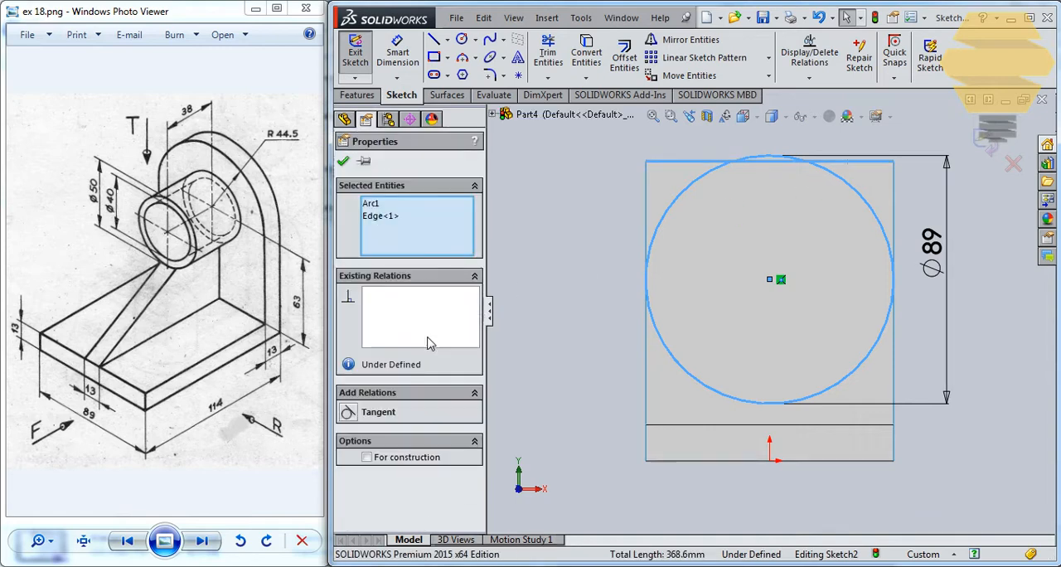
pyautogui.click(348, 412)
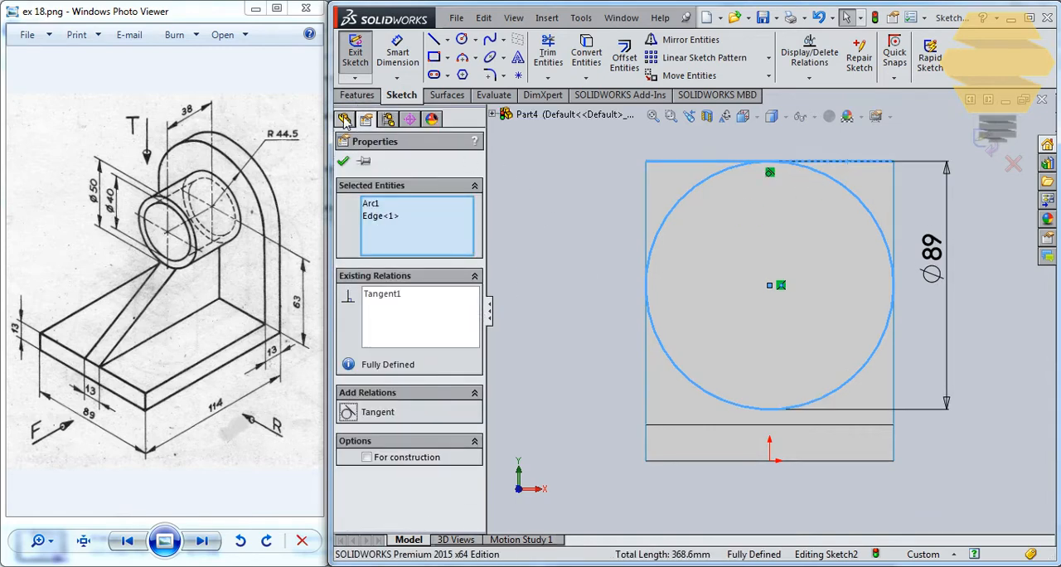
pyautogui.click(344, 162)
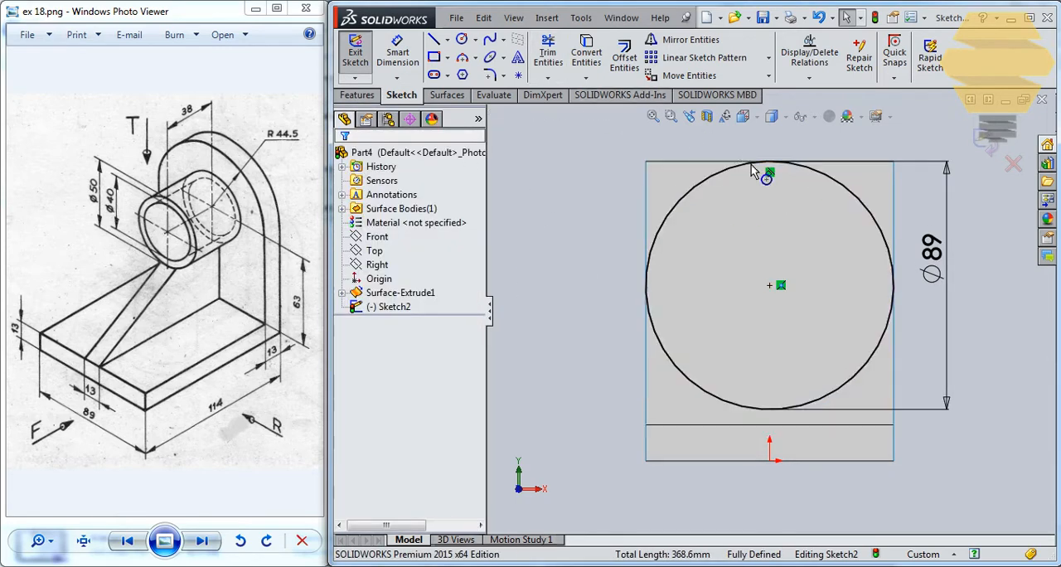
# Convert the upright face's two vertical side edges into sketch lines
pyautogui.click(646, 223)
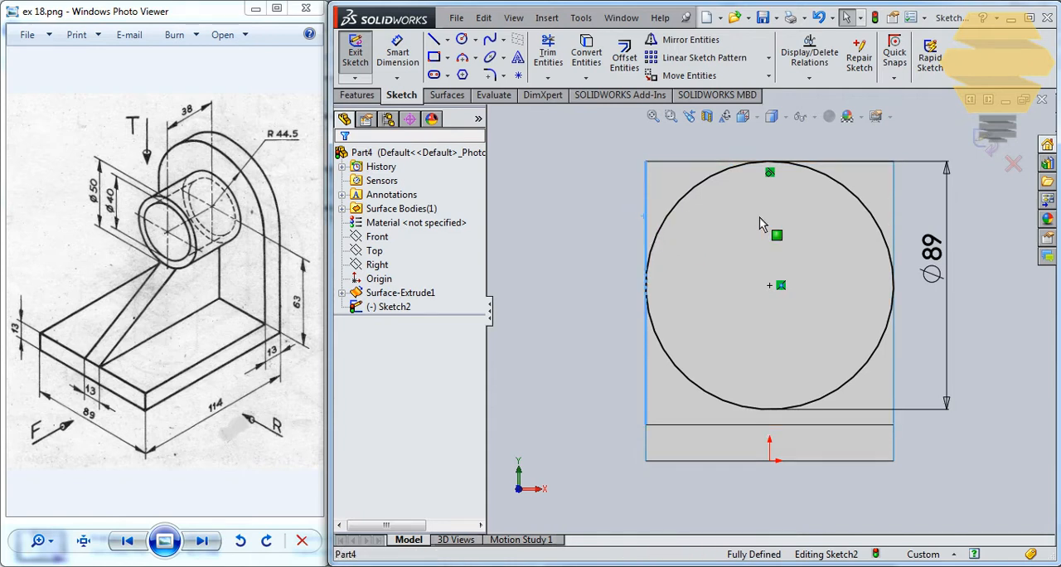
pyautogui.keyDown('ctrl'); pyautogui.click(893, 202); pyautogui.keyUp('ctrl')
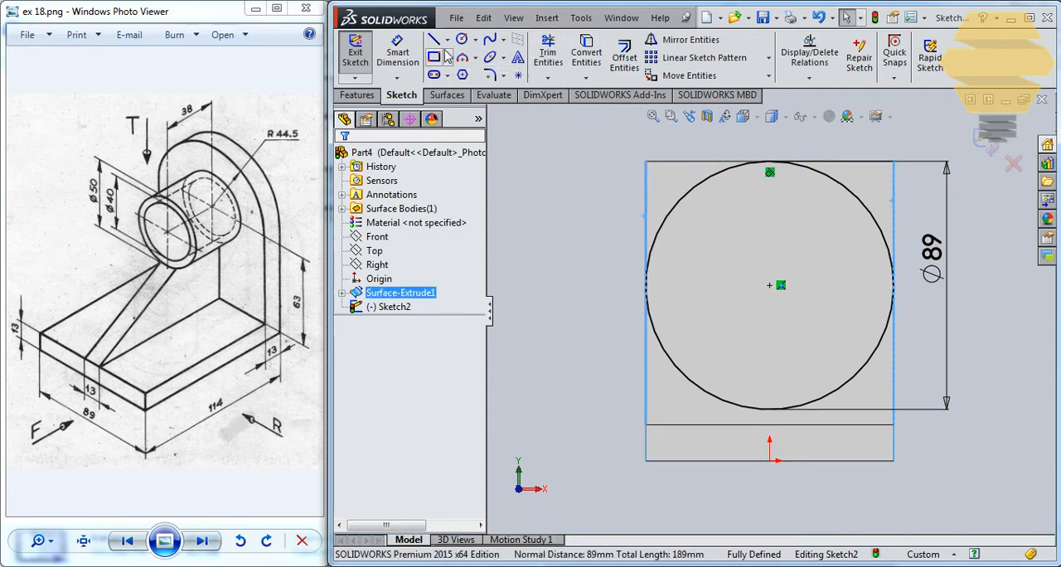
pyautogui.click(572, 72)
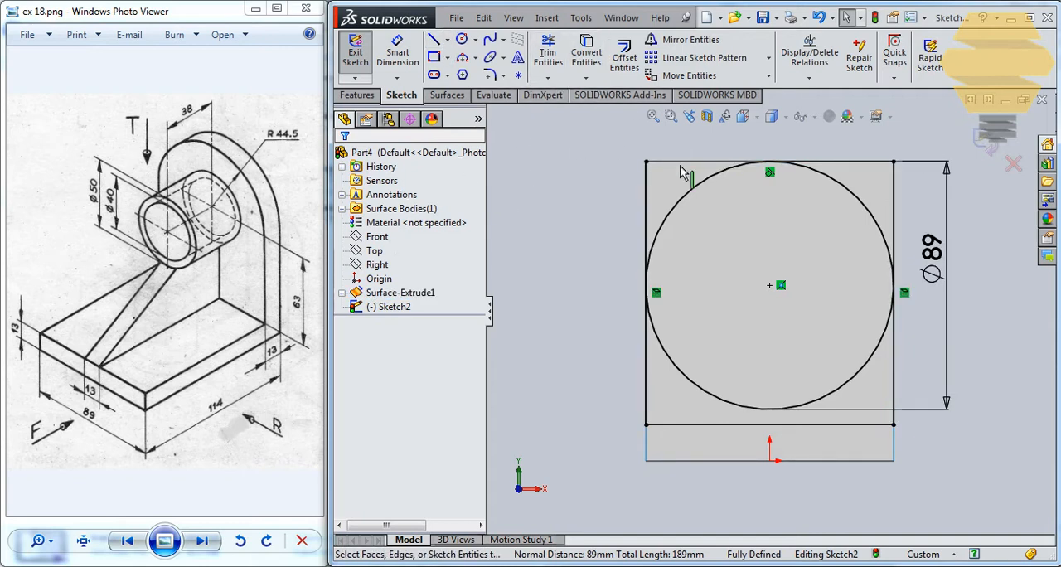
# Change the two converted vertical side lines to construction geometry
pyautogui.click(647, 189)
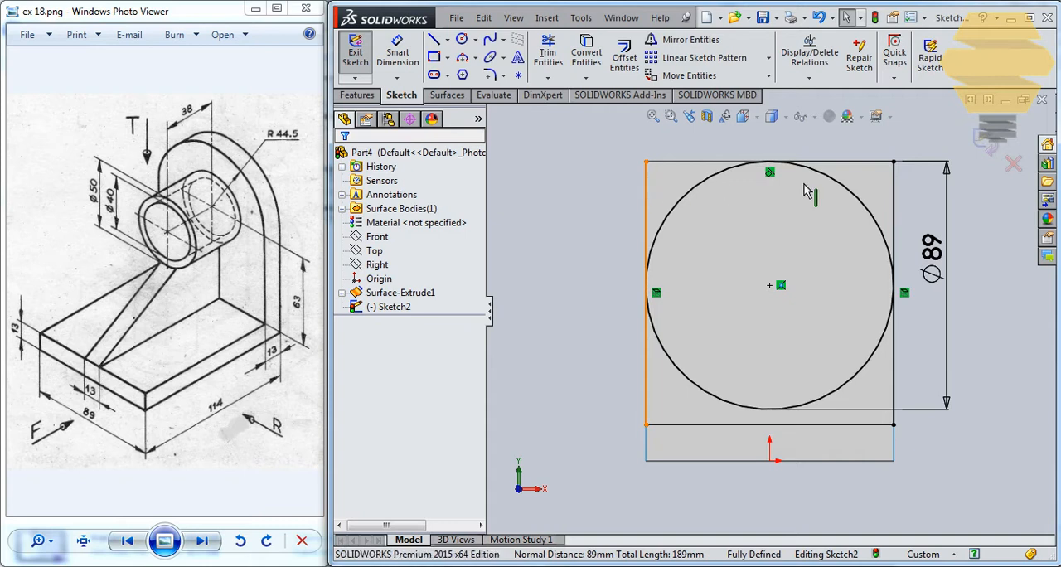
pyautogui.keyDown('ctrl'); pyautogui.click(896, 187); pyautogui.keyUp('ctrl')
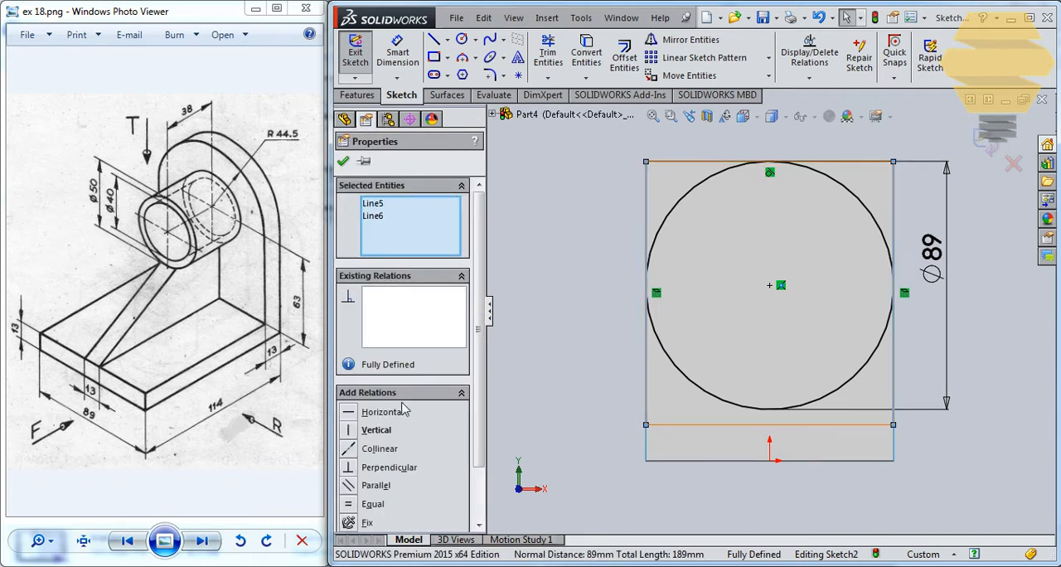
pyautogui.scroll(-3, 475, 338)
pyautogui.click(367, 503)
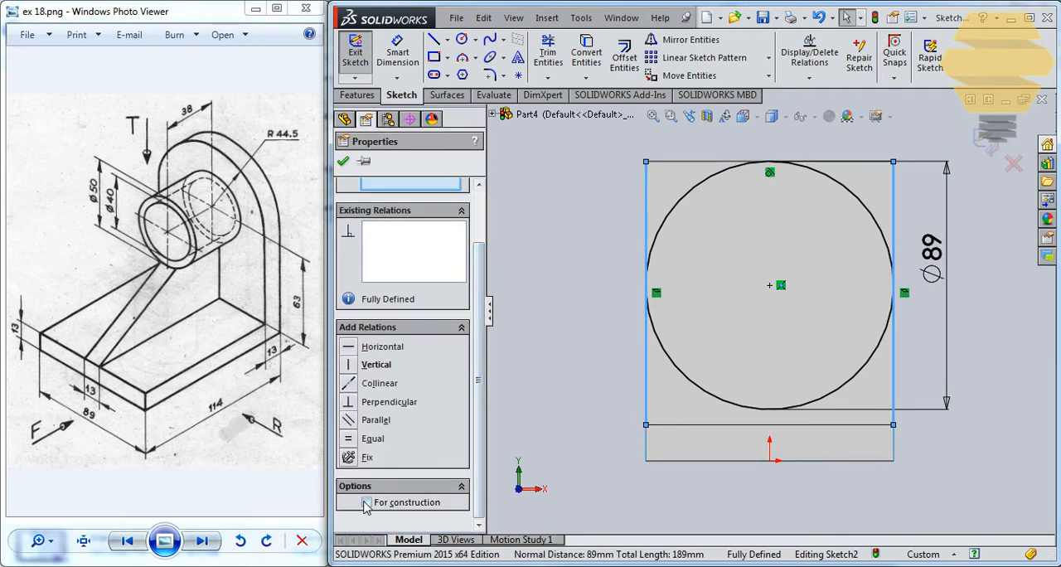
pyautogui.press('Escape')
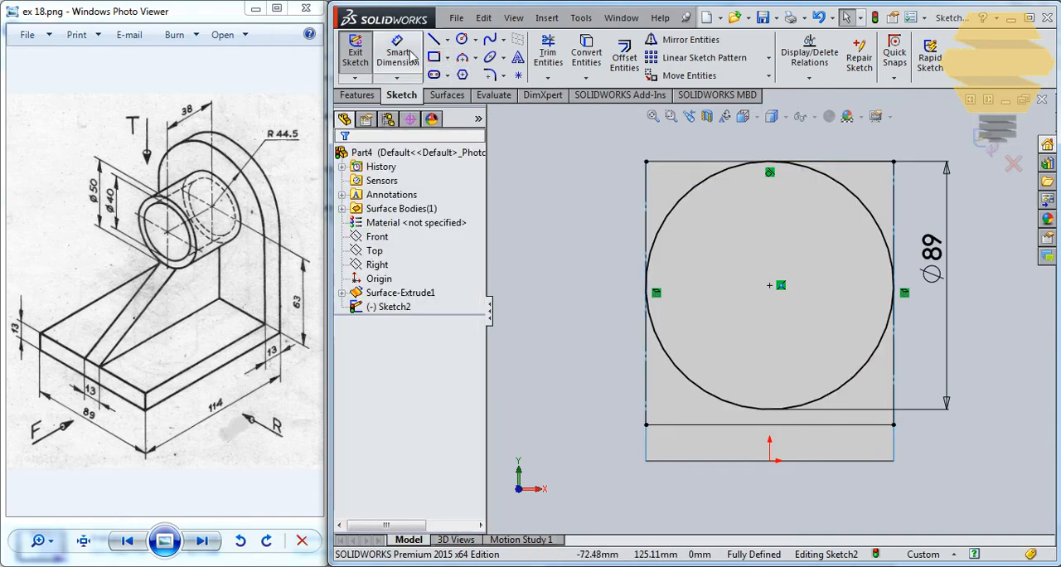
# Trim away the lower half of the 89 mm circle and finish the sketch
pyautogui.click(548, 54)
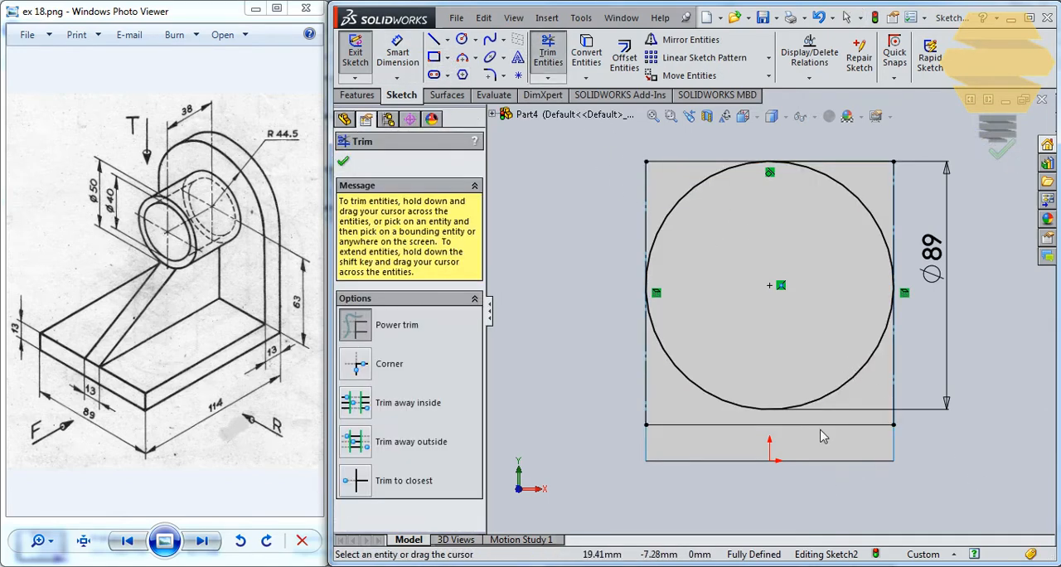
pyautogui.moveTo(821, 437); pyautogui.dragTo(811, 327)
pyautogui.click(999, 149)
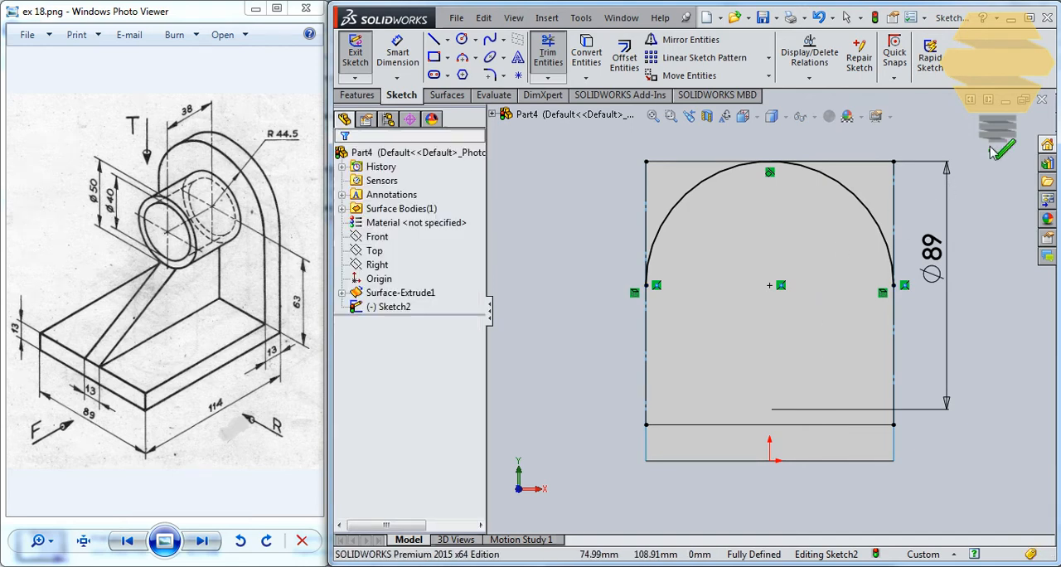
pyautogui.click(991, 140)
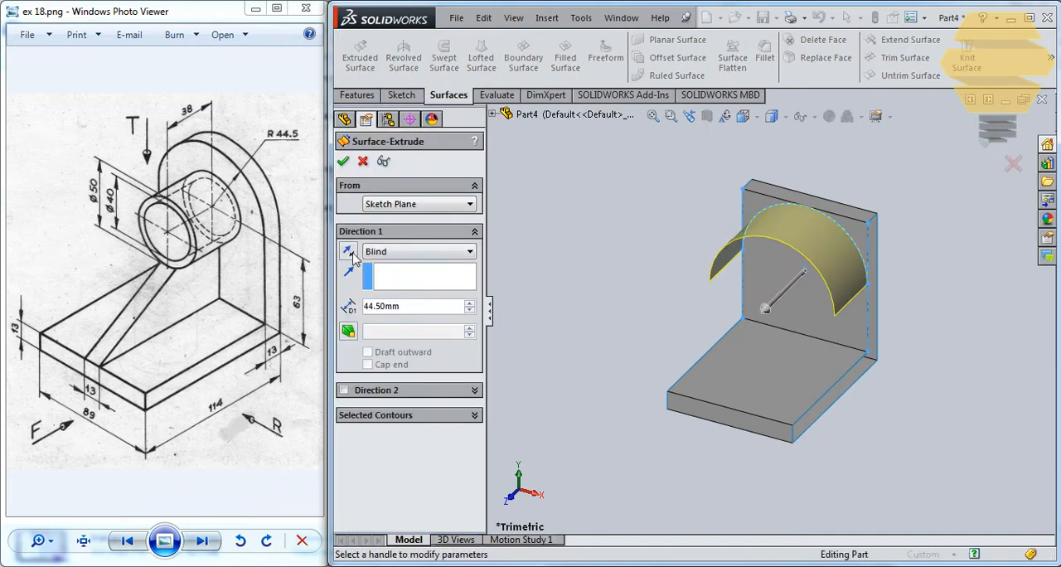
# Extrude the semicircular arc as a surface, blind 13 mm, reversed to run through the upright's thickness
pyautogui.click(349, 252)
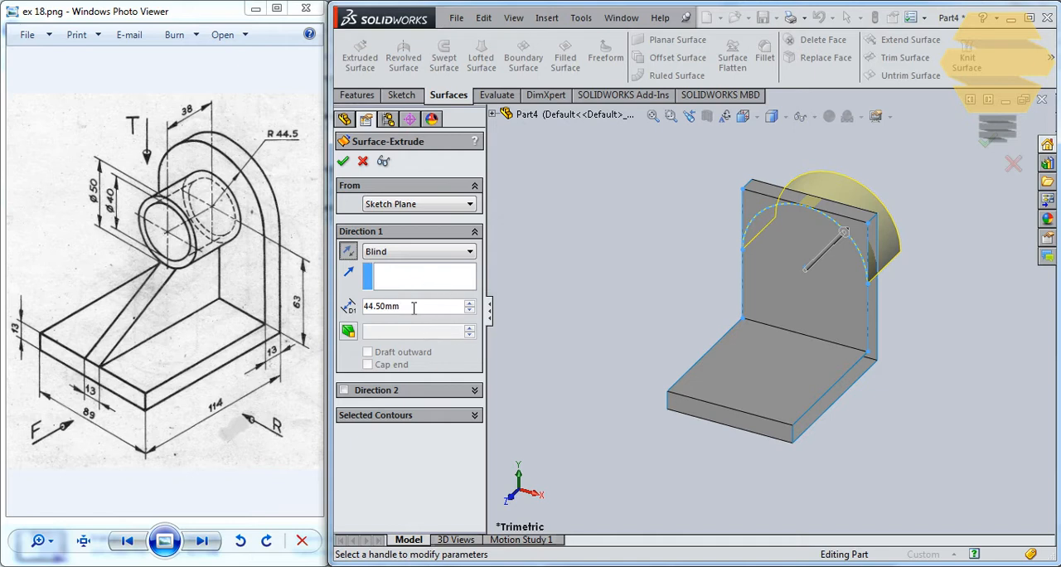
pyautogui.write('13')
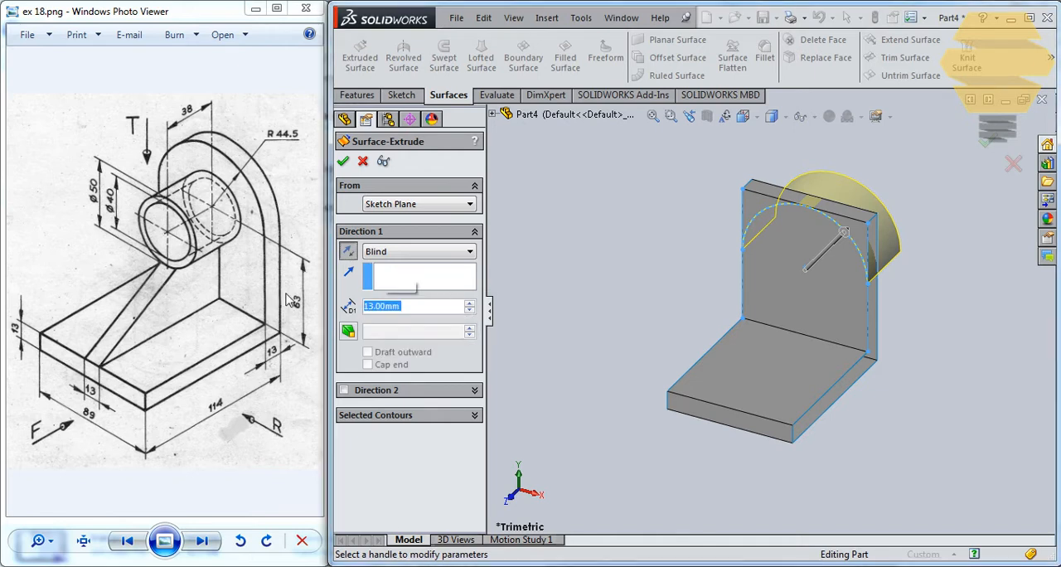
pyautogui.press('Return')
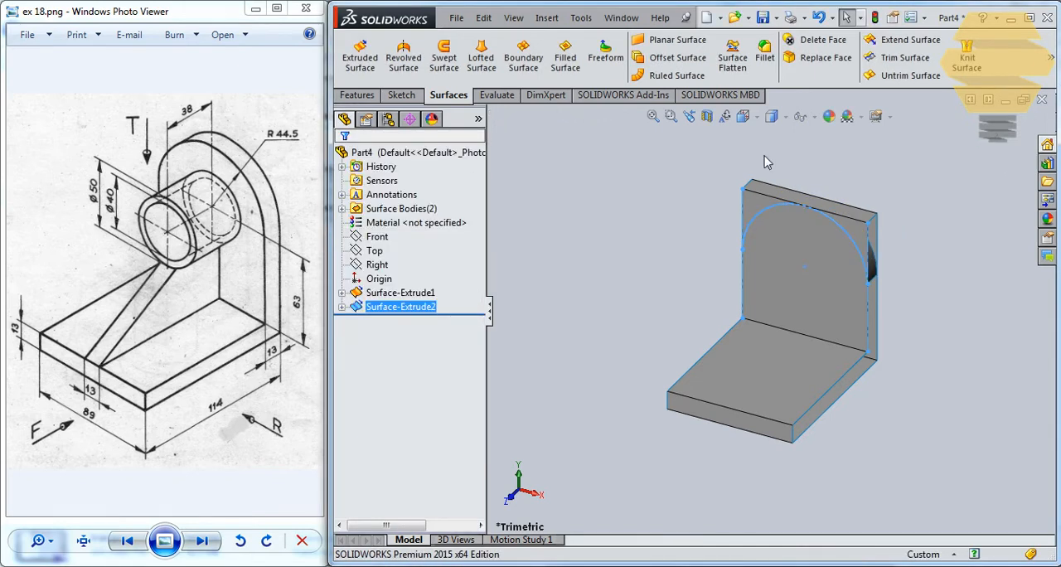
# Trim the L-shaped surface with the extruded arc surface, removing the upright's corner portion outside the arc
pyautogui.click(912, 60)
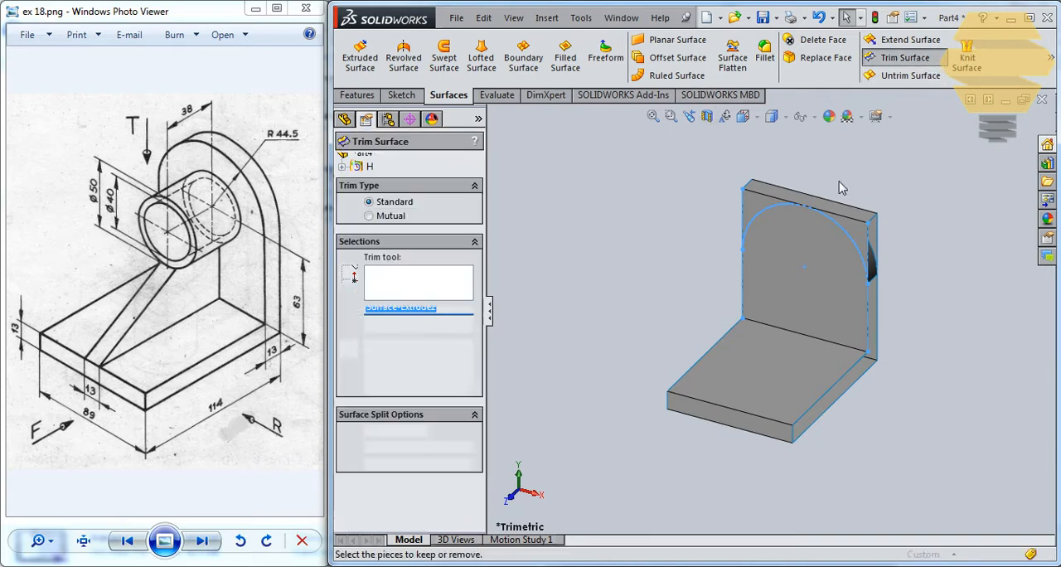
pyautogui.scroll(-3, 846, 191)
pyautogui.click(862, 284)
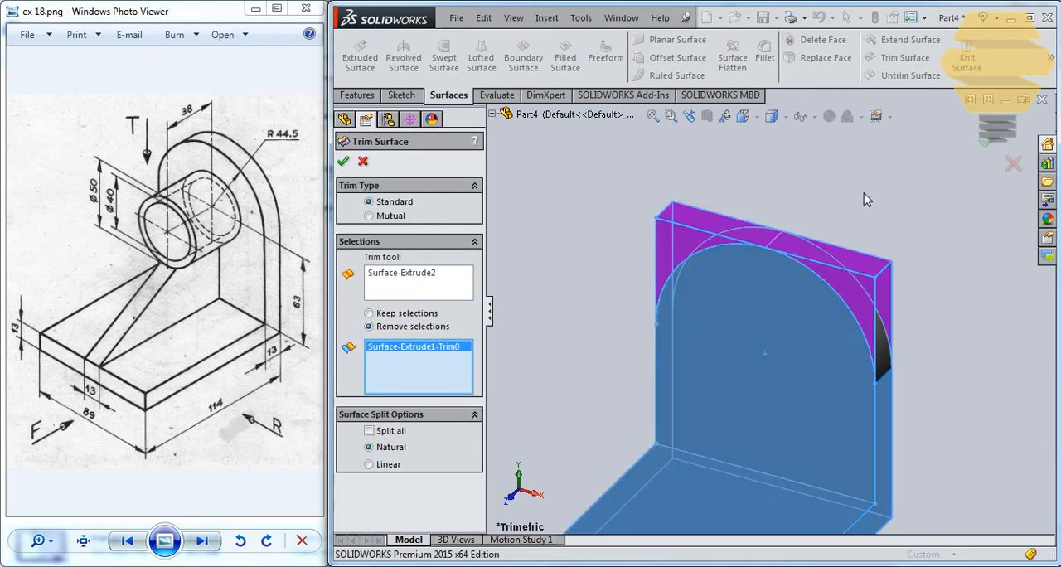
pyautogui.click(986, 141)
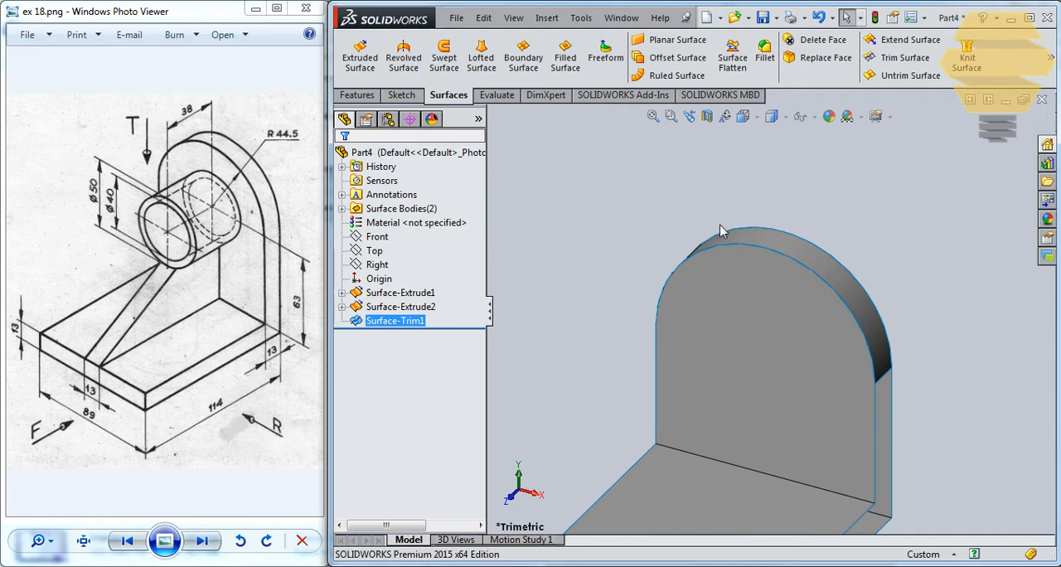
# Start a sketch on the upright's inner face and draw a circle of about 33 mm radius centred on the vertical midline
pyautogui.moveTo(741, 236)
pyautogui.mouseDown(button='middle')
pyautogui.moveTo(787, 233)
pyautogui.moveTo(738, 267)
pyautogui.moveTo(724, 241)
pyautogui.mouseUp(button='middle')
pyautogui.scroll(2, 724, 239)
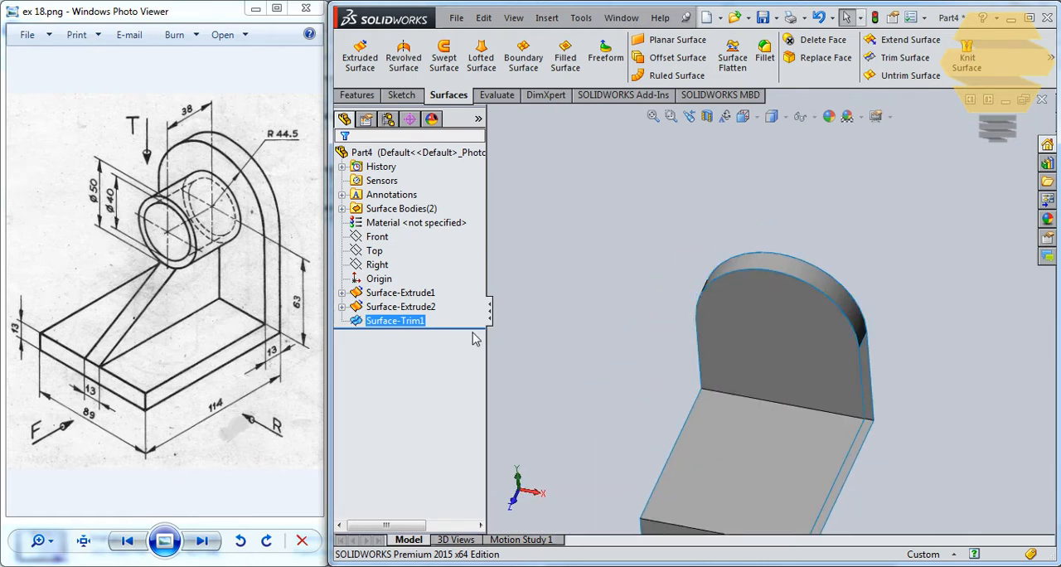
pyautogui.click(779, 354)
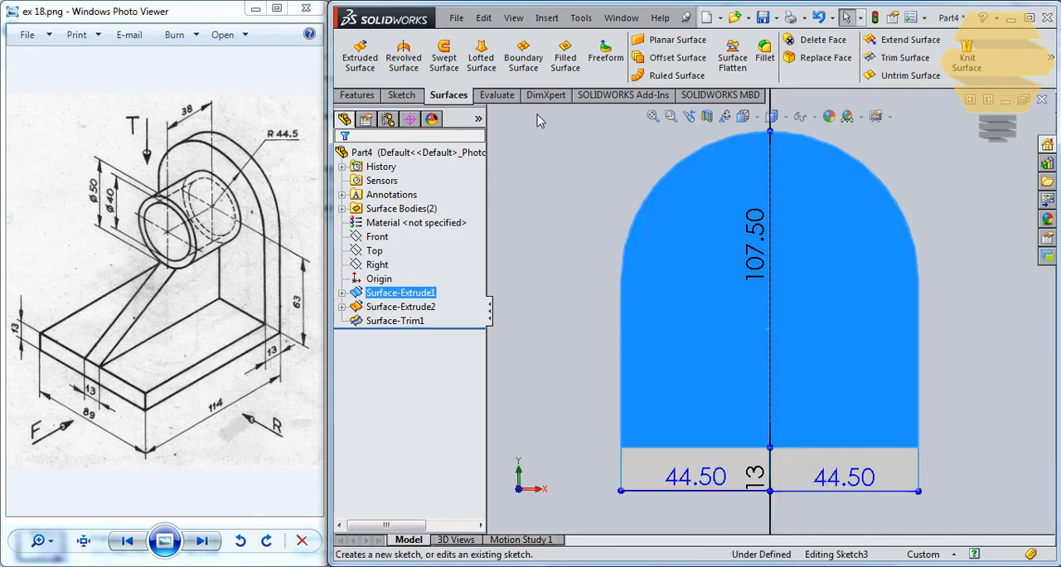
pyautogui.click(770, 288)
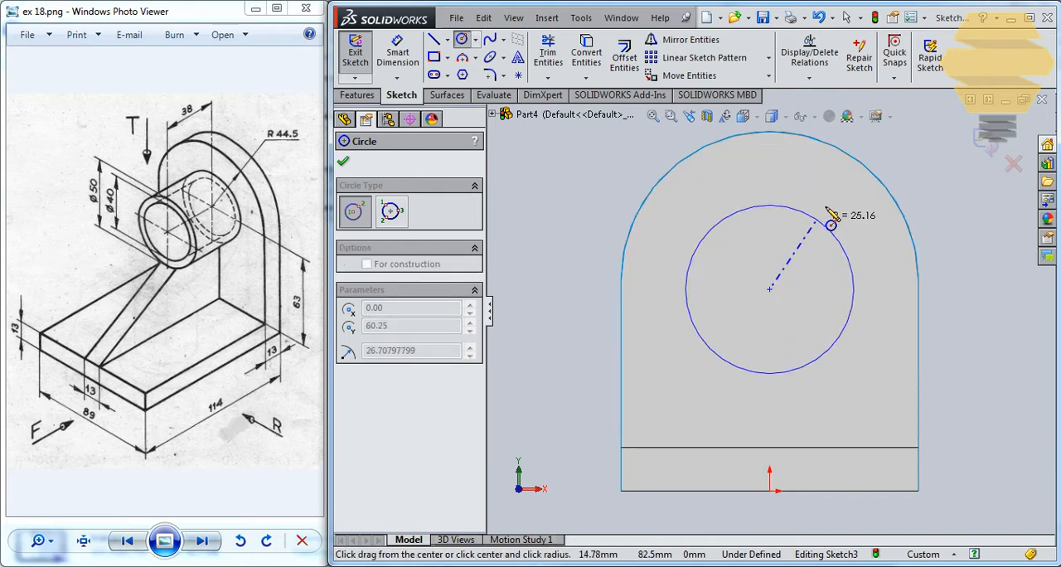
pyautogui.click(848, 210)
pyautogui.press('Escape')
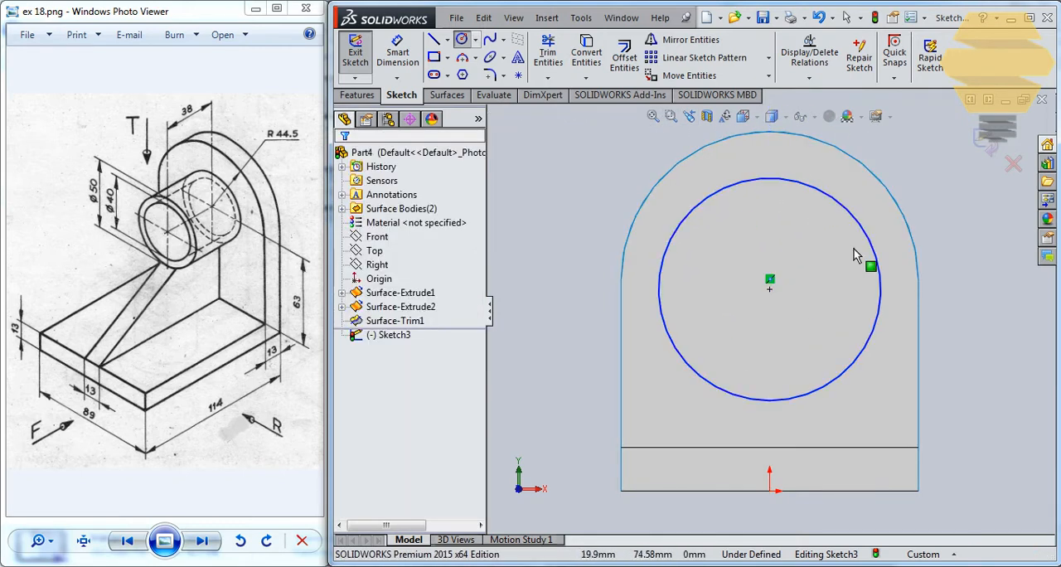
# Delete the circle centre's relation to the midline and make the circle concentric with the upright's rounded edge
pyautogui.click(771, 283)
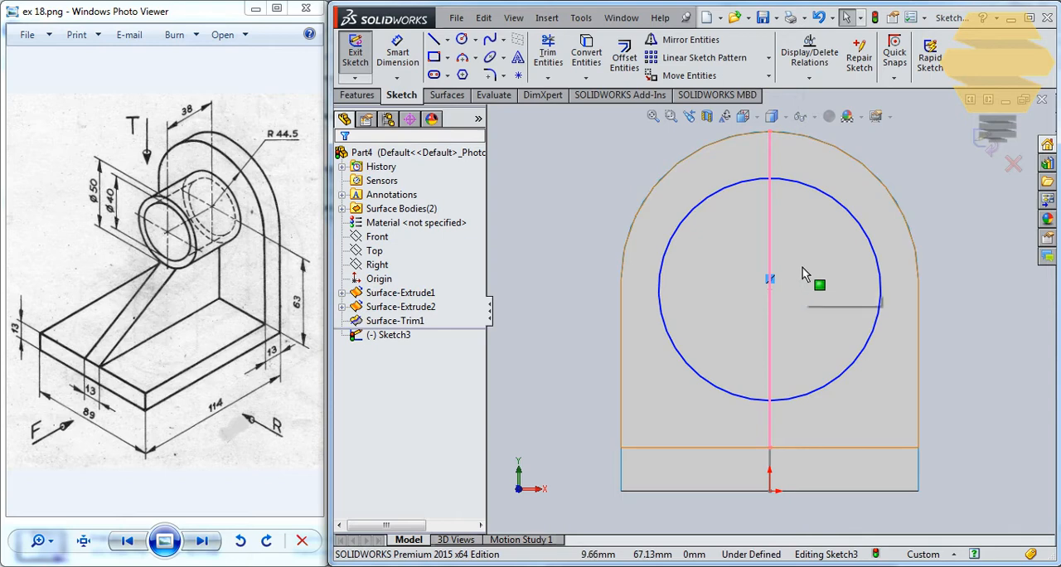
pyautogui.press('Delete')
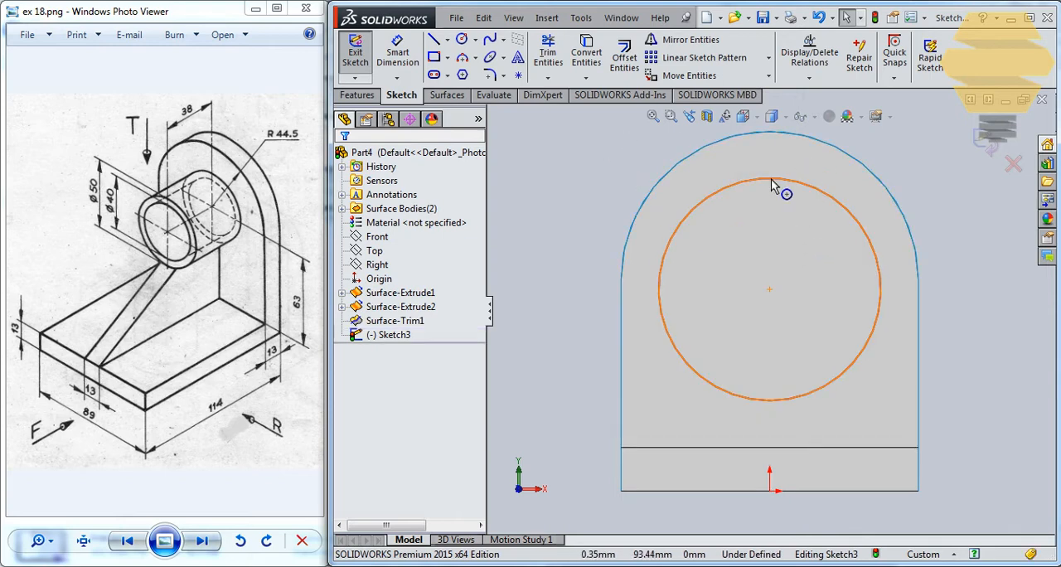
pyautogui.click(772, 180)
pyautogui.keyDown('ctrl'); pyautogui.click(832, 152); pyautogui.keyUp('ctrl')
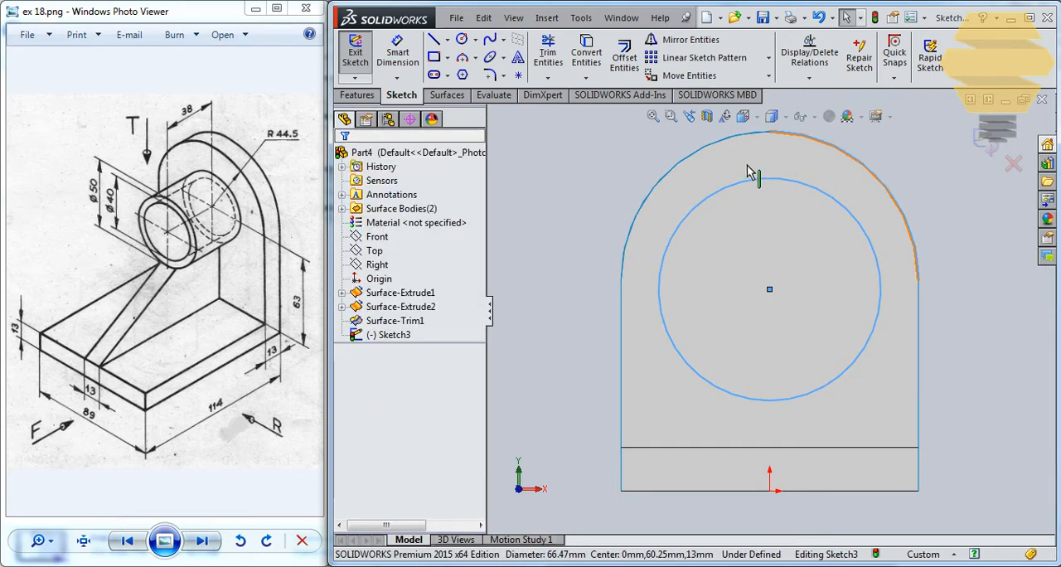
pyautogui.click(349, 449)
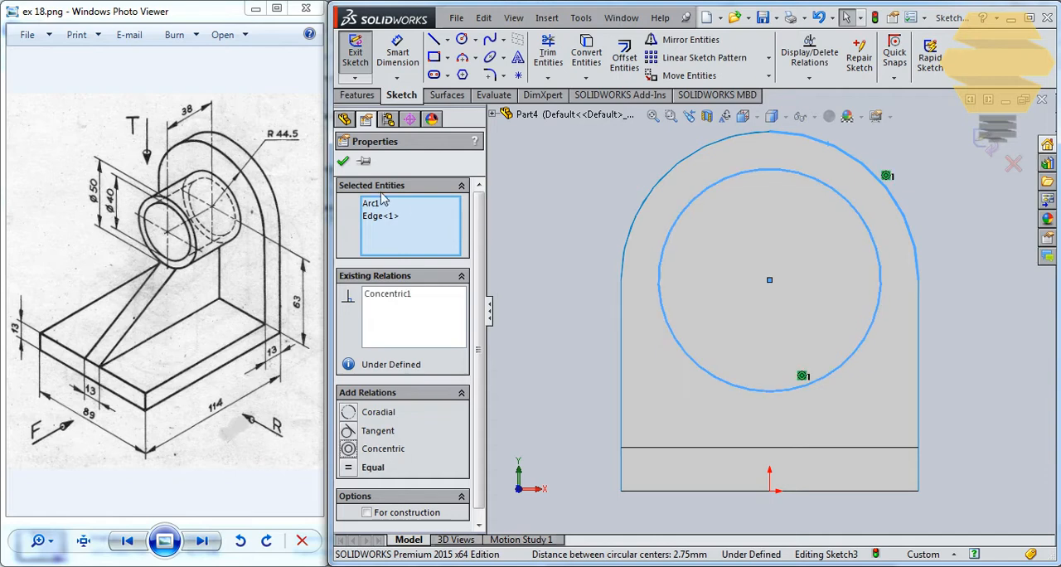
pyautogui.click(344, 163)
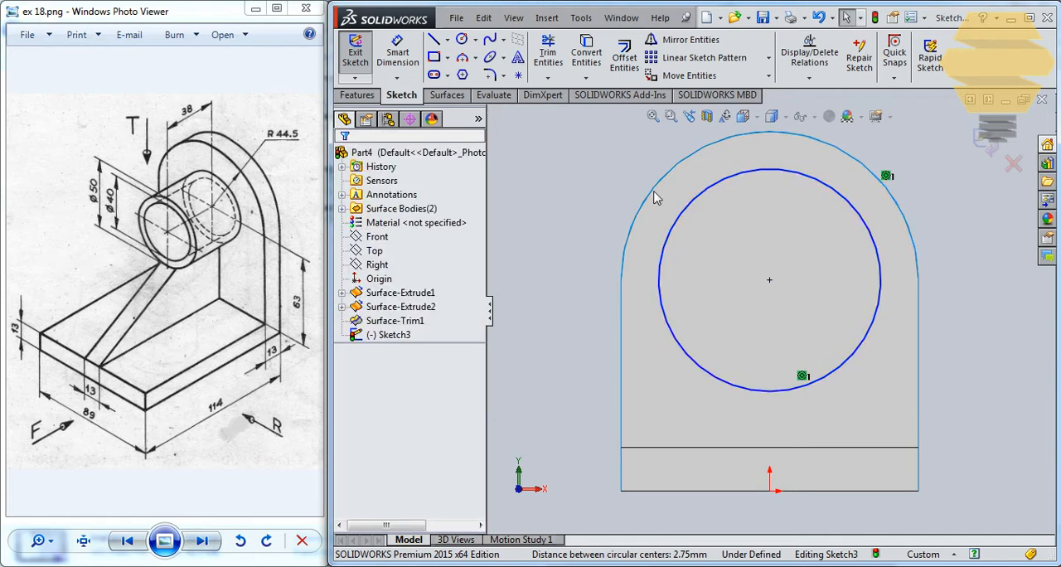
# Dimension the circle on the upright's inner face with a diameter of 50 mm
pyautogui.click(414, 67)
pyautogui.click(702, 199)
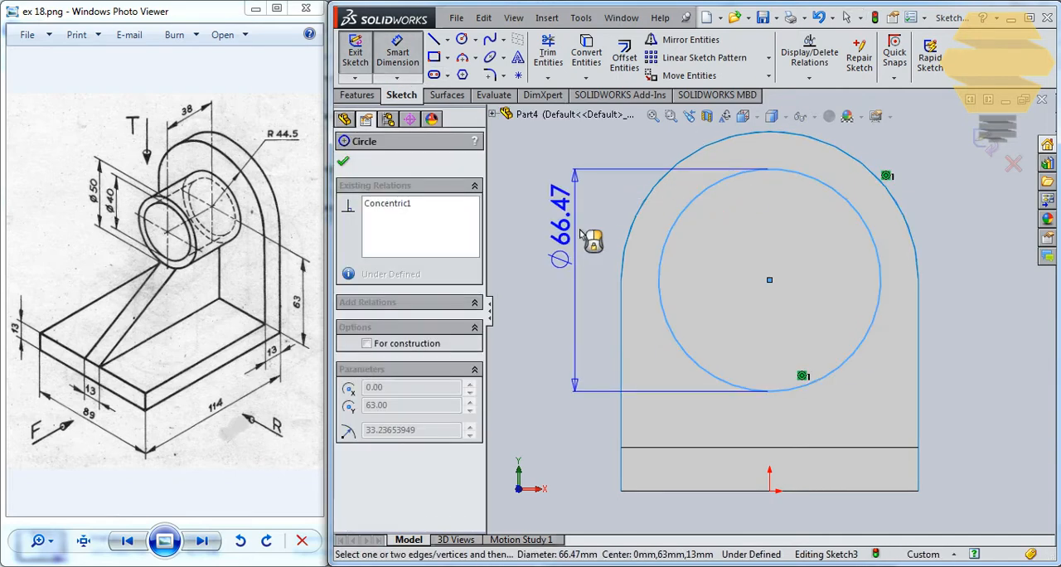
pyautogui.click(569, 229)
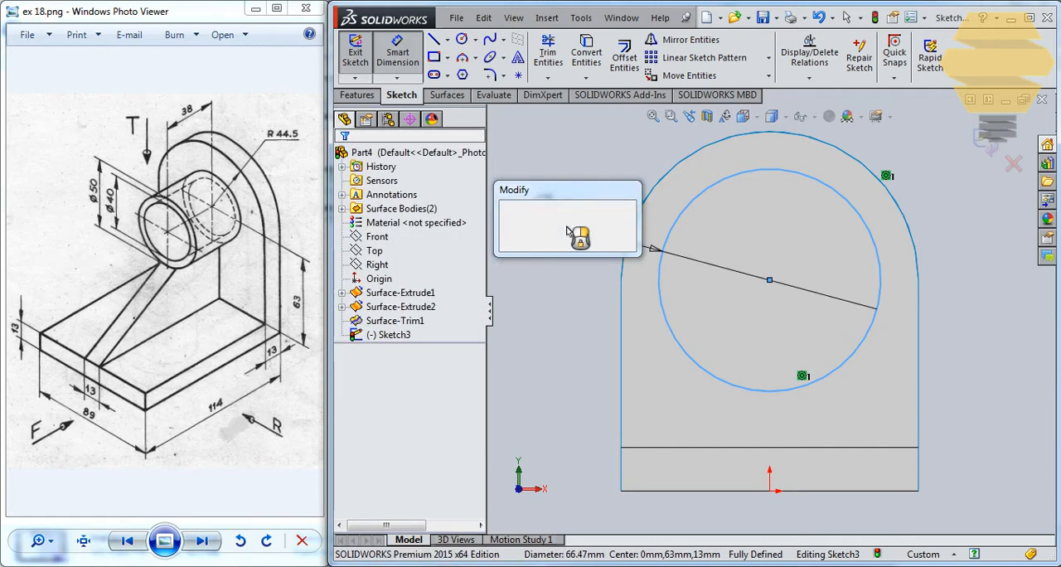
pyautogui.press('Return')
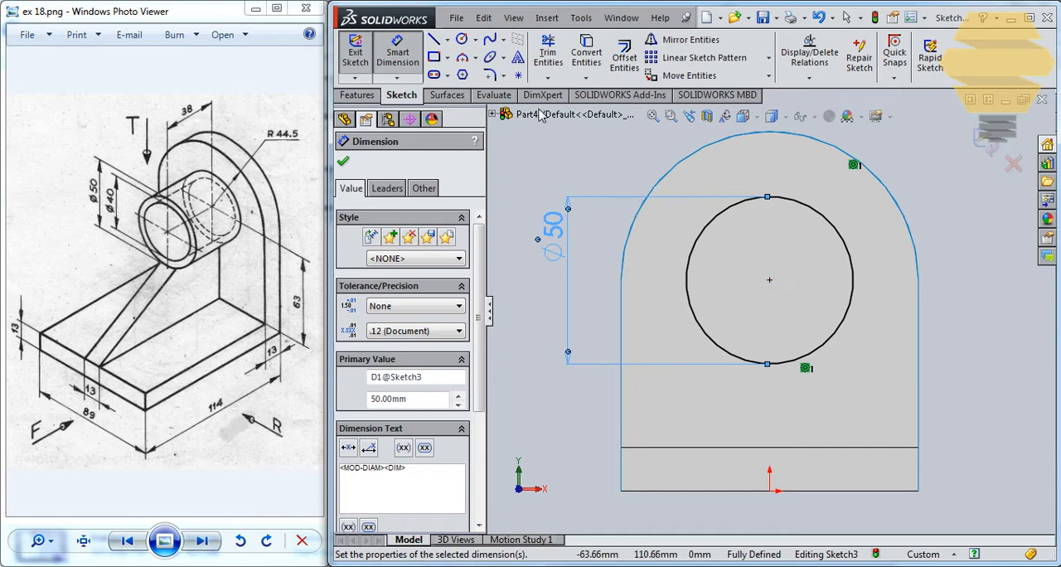
# Draw a second circle of about 32 mm diameter inside the 50 mm circle, sharing its centre
pyautogui.click(462, 40)
pyautogui.click(769, 280)
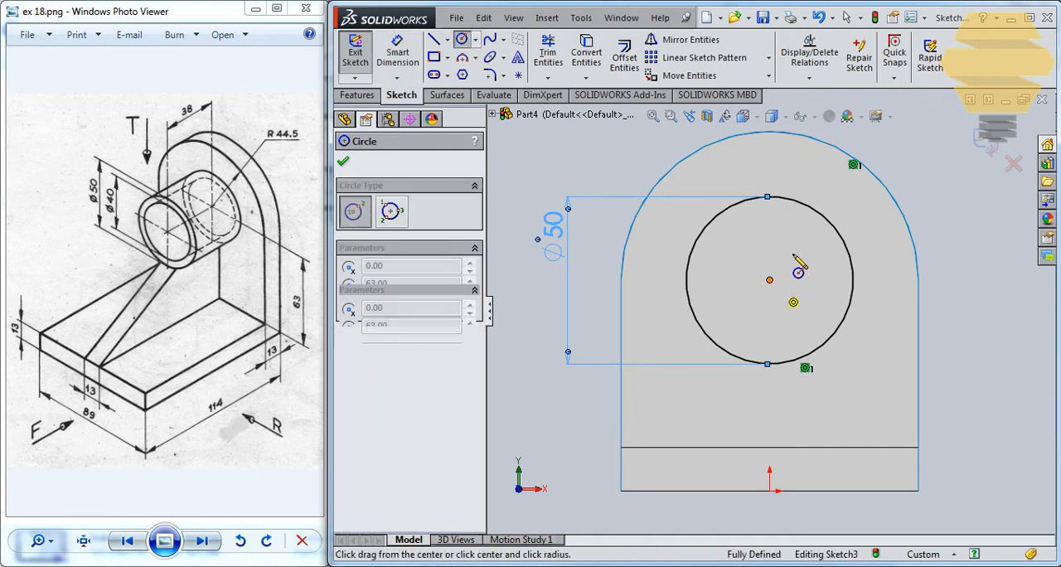
pyautogui.click(744, 234)
pyautogui.press('Escape')
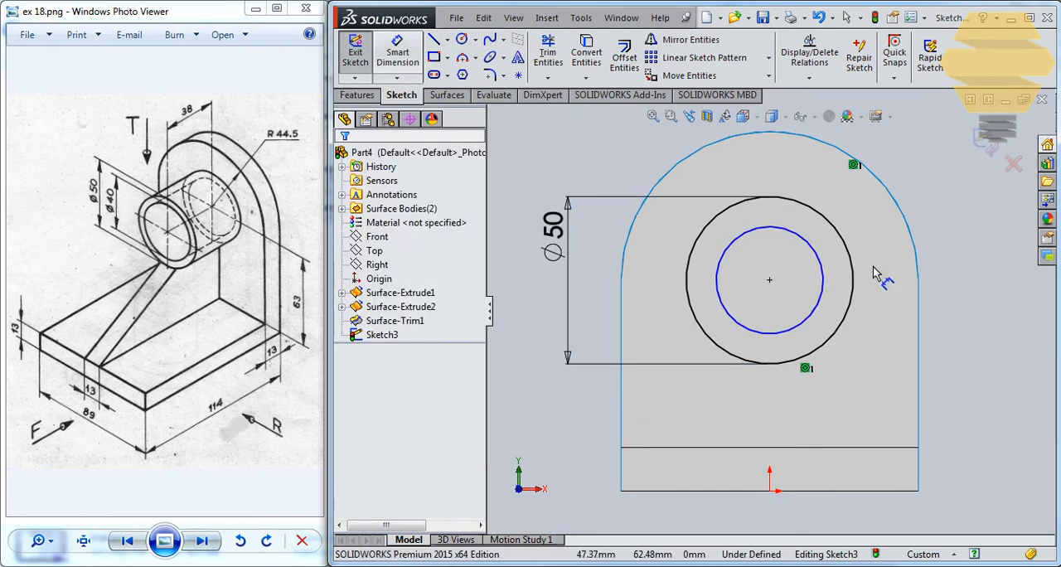
# Set the inner circle's diameter to 40 mm and close the sketch
pyautogui.click(801, 253)
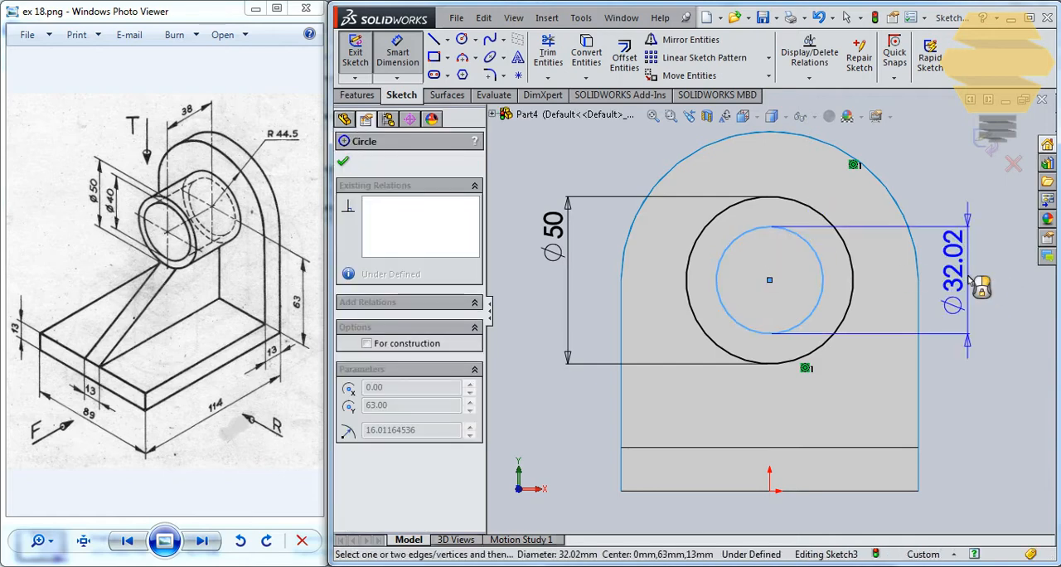
pyautogui.click(986, 292)
pyautogui.write('40')
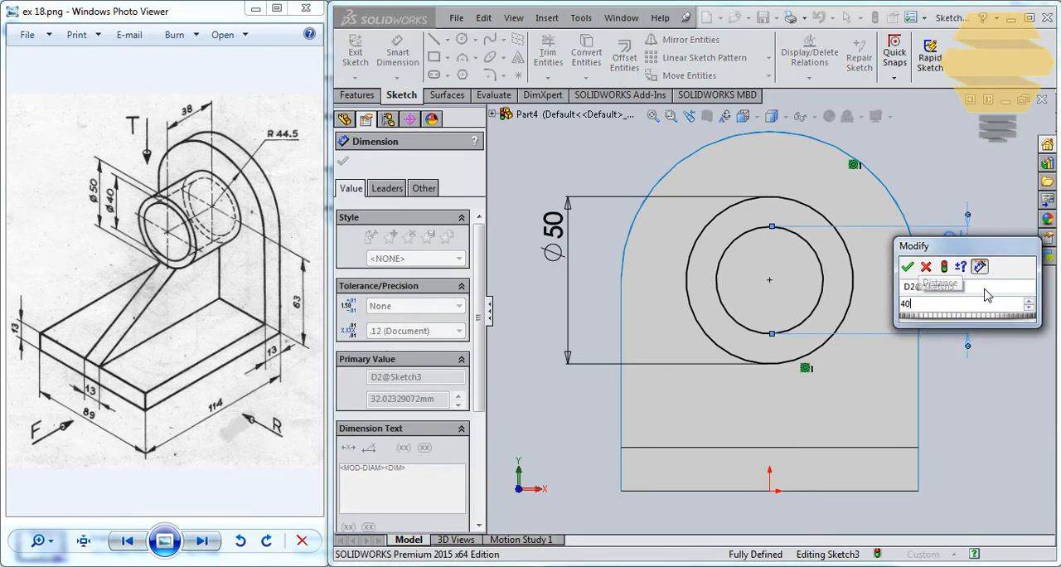
pyautogui.press('Return')
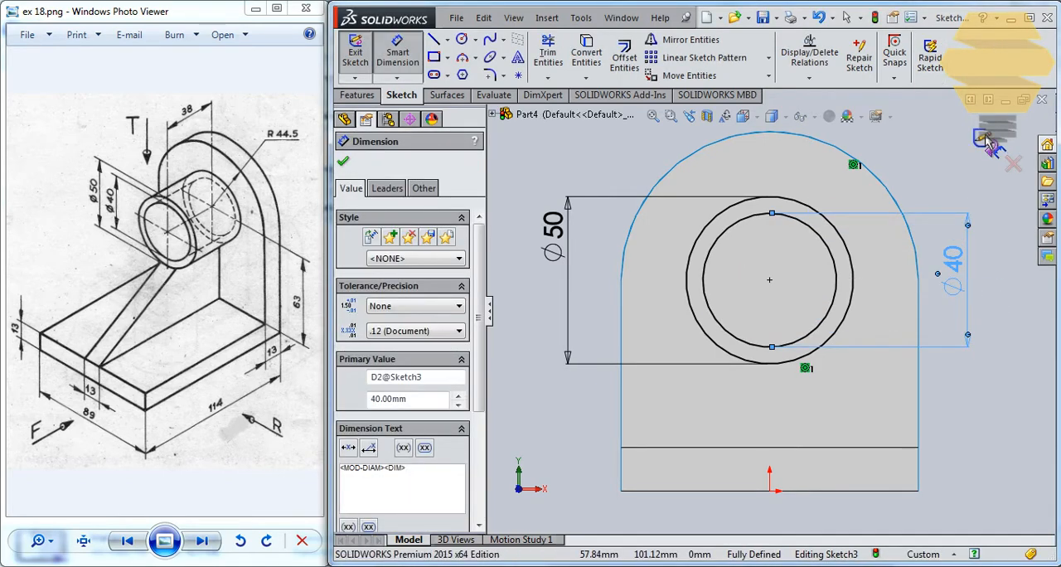
pyautogui.click(987, 141)
# Extrude the two concentric circles as surfaces, blind 38 mm outward from the upright's inner face
pyautogui.click(365, 95)
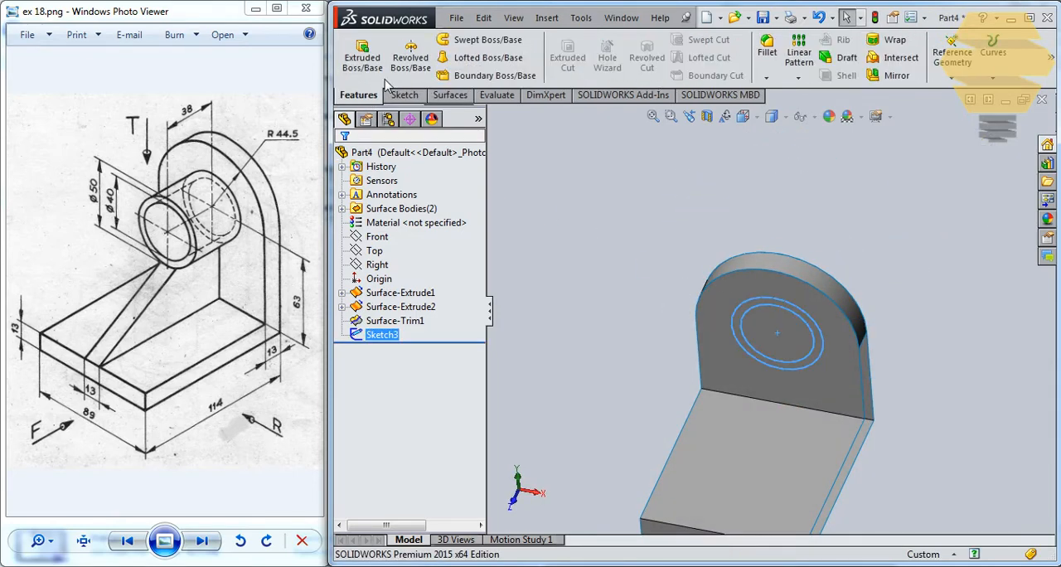
pyautogui.click(449, 95)
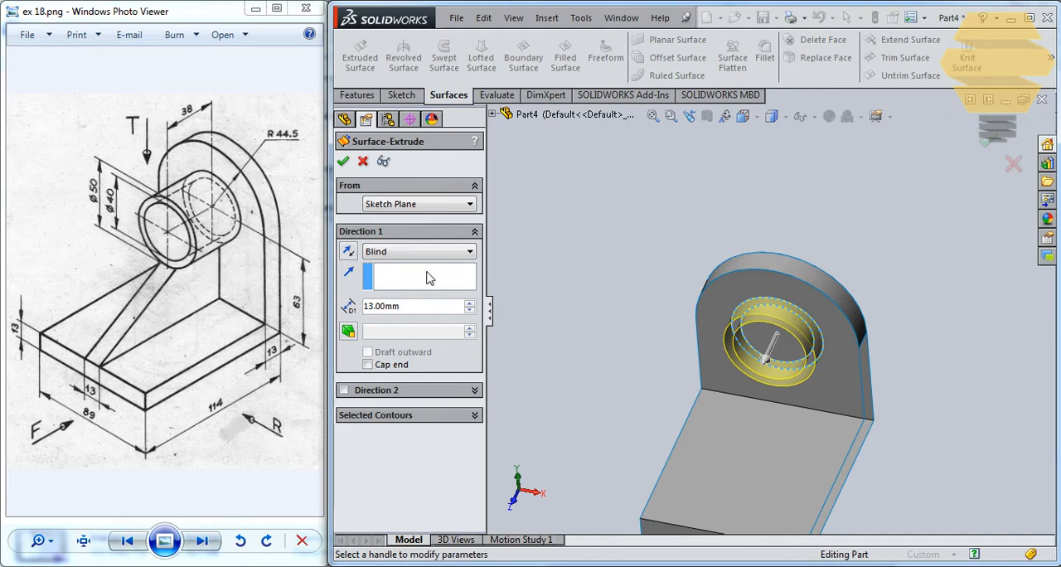
pyautogui.click(422, 306)
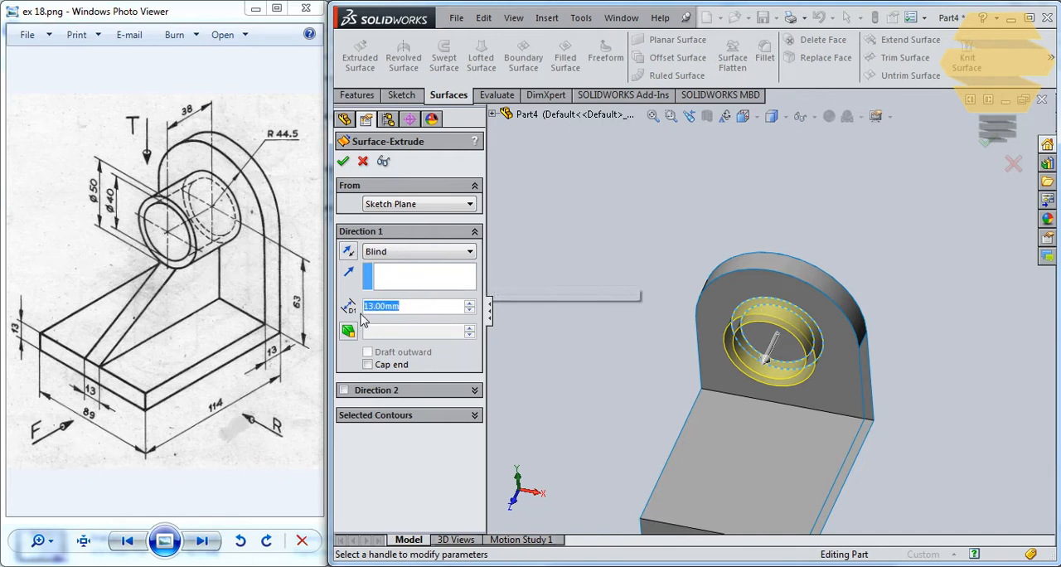
pyautogui.write('38')
pyautogui.press('Return')
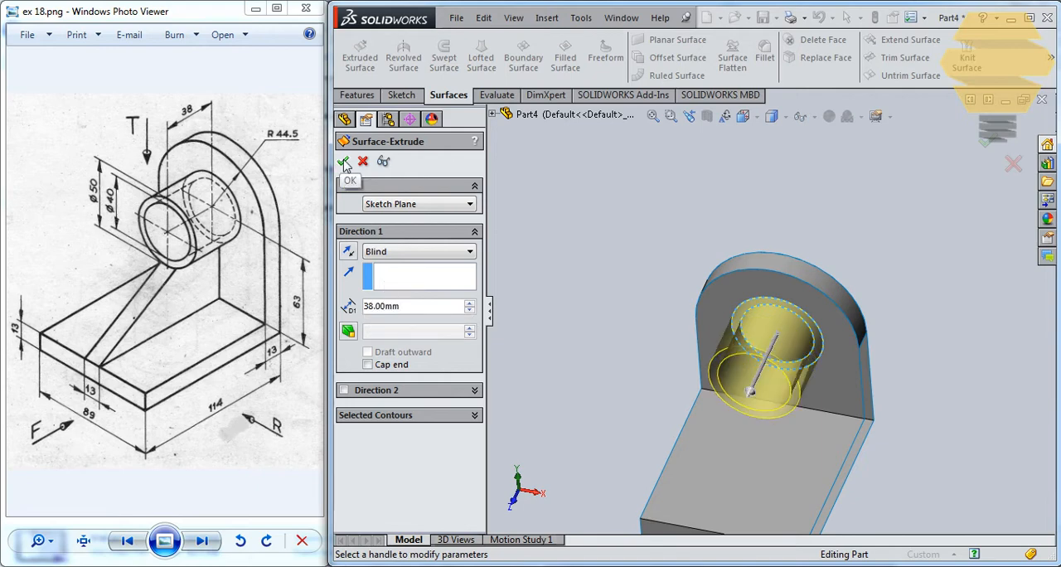
pyautogui.click(344, 163)
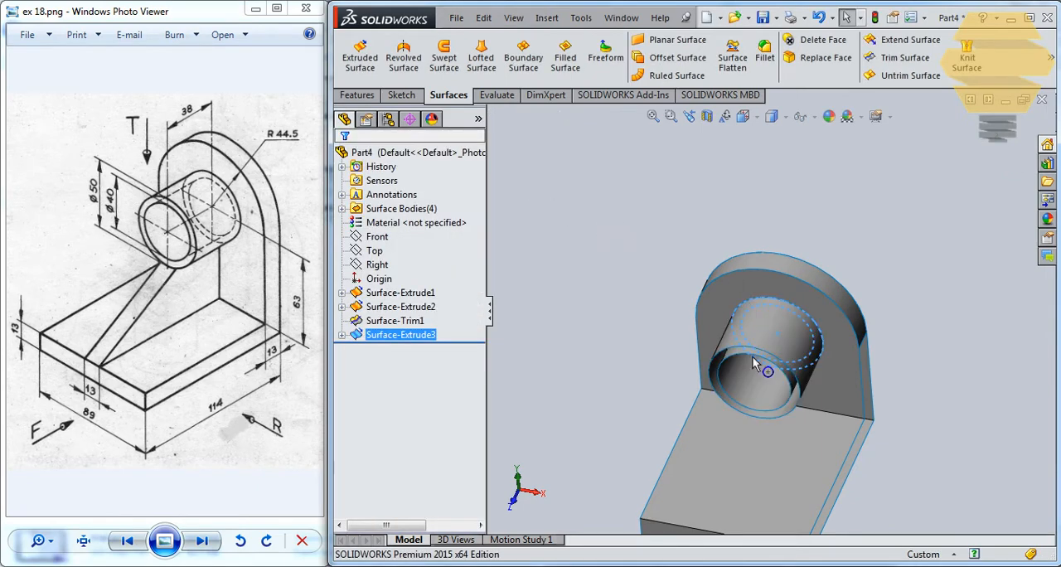
pyautogui.moveTo(758, 362); pyautogui.dragTo(467, 334, button='middle')
pyautogui.click(918, 63)
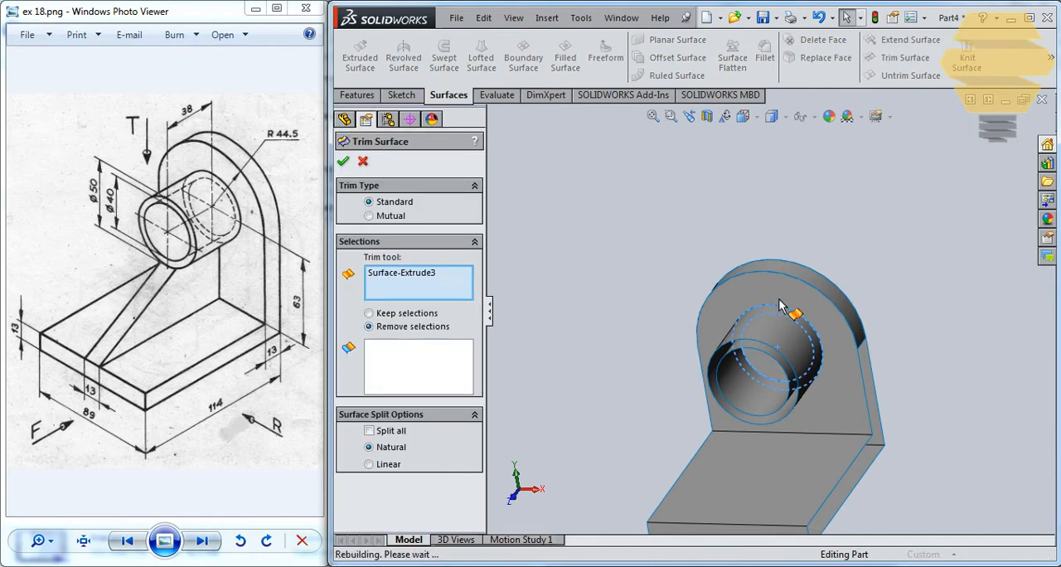
pyautogui.moveTo(787, 304); pyautogui.dragTo(815, 251, button='middle')
pyautogui.scroll(-4, 796, 334)
pyautogui.scroll(-1, 782, 390)
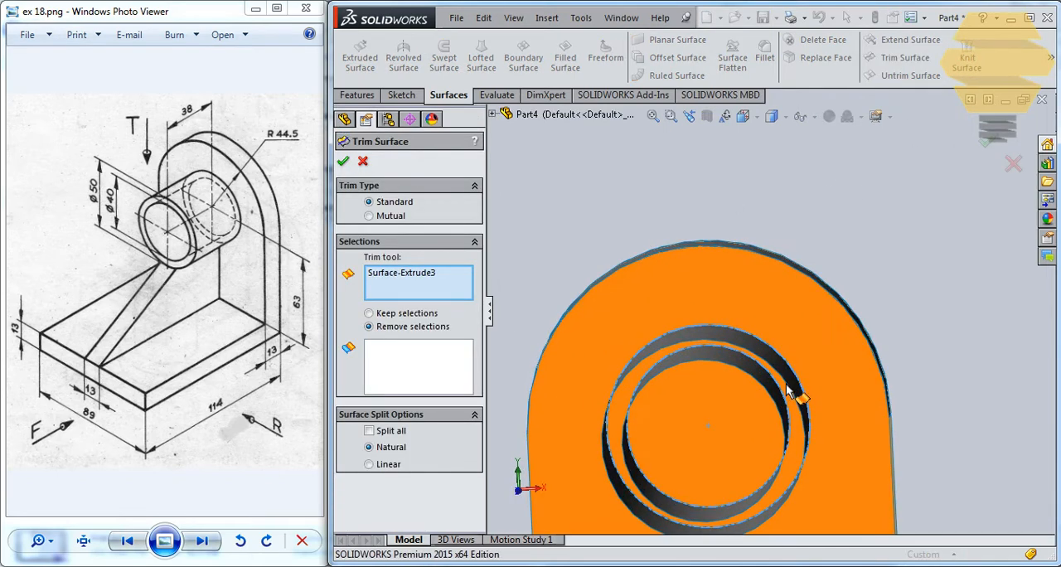
pyautogui.moveTo(788, 388)
pyautogui.mouseDown(button='middle')
pyautogui.moveTo(789, 413)
pyautogui.moveTo(798, 402)
pyautogui.mouseUp(button='middle')
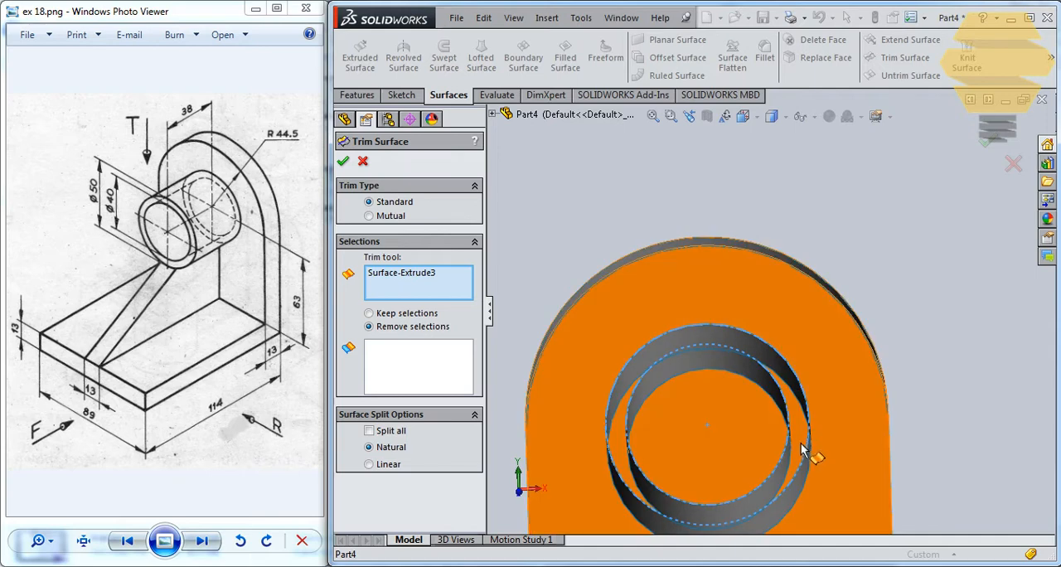
pyautogui.moveTo(798, 329)
pyautogui.mouseDown(button='middle')
pyautogui.moveTo(781, 360)
pyautogui.moveTo(808, 319)
pyautogui.mouseUp(button='middle')
pyautogui.scroll(-3, 778, 353)
pyautogui.scroll(6, 777, 347)
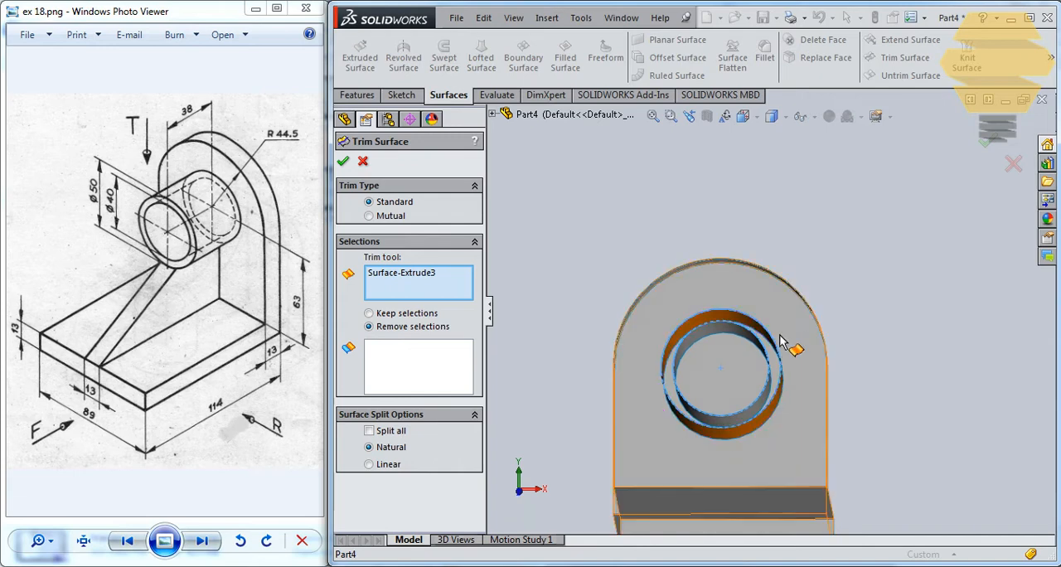
pyautogui.scroll(-5, 773, 359)
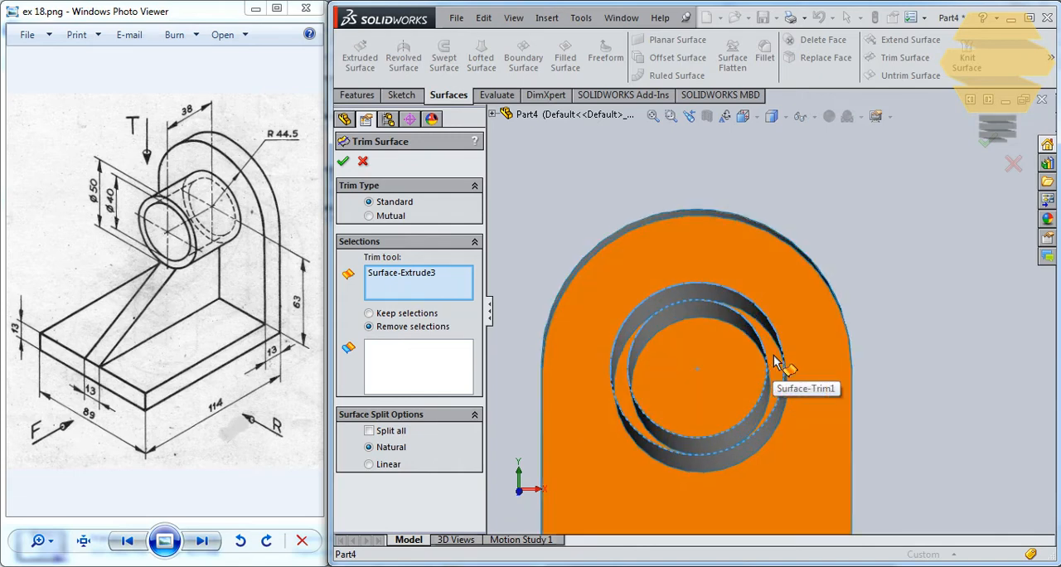
pyautogui.click(778, 357)
pyautogui.moveTo(792, 251); pyautogui.dragTo(778, 313, button='middle')
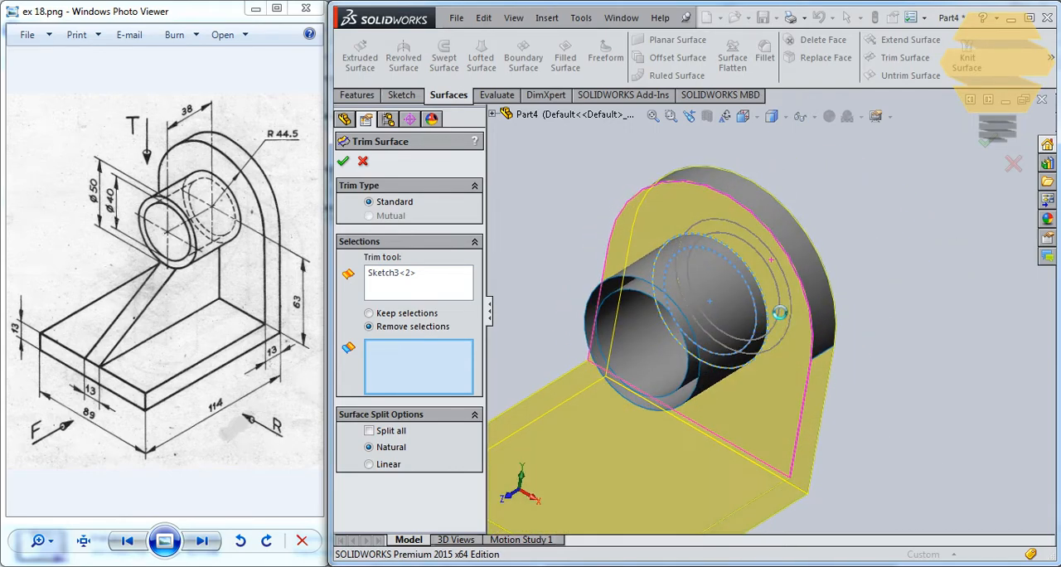
pyautogui.press('Escape')
# Trim the upright's inner face with the two-circle boss sketch, removing the ring between the 40 mm and 50 mm circles
pyautogui.moveTo(766, 249); pyautogui.dragTo(771, 287, button='middle')
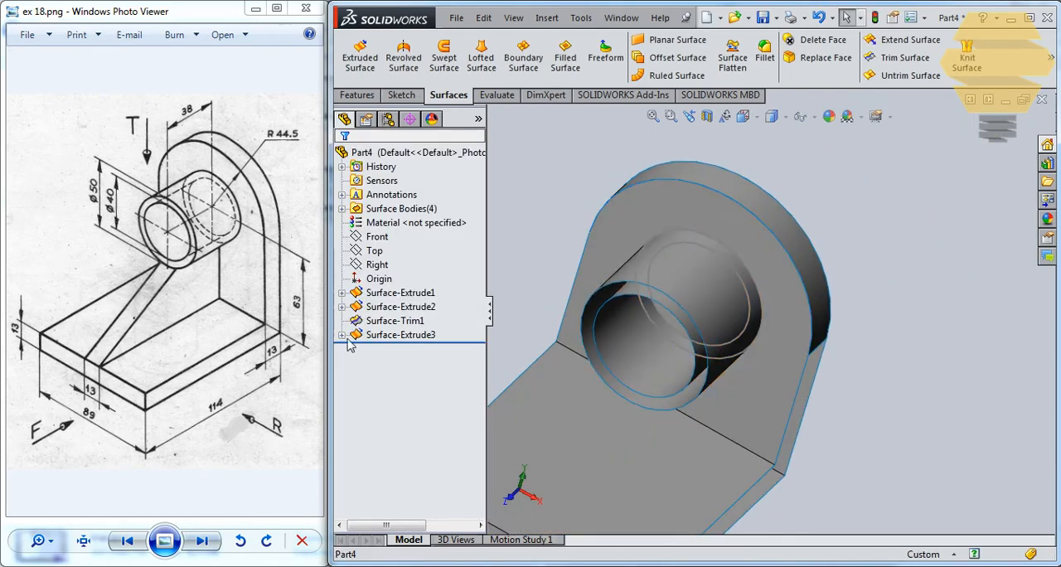
pyautogui.click(342, 335)
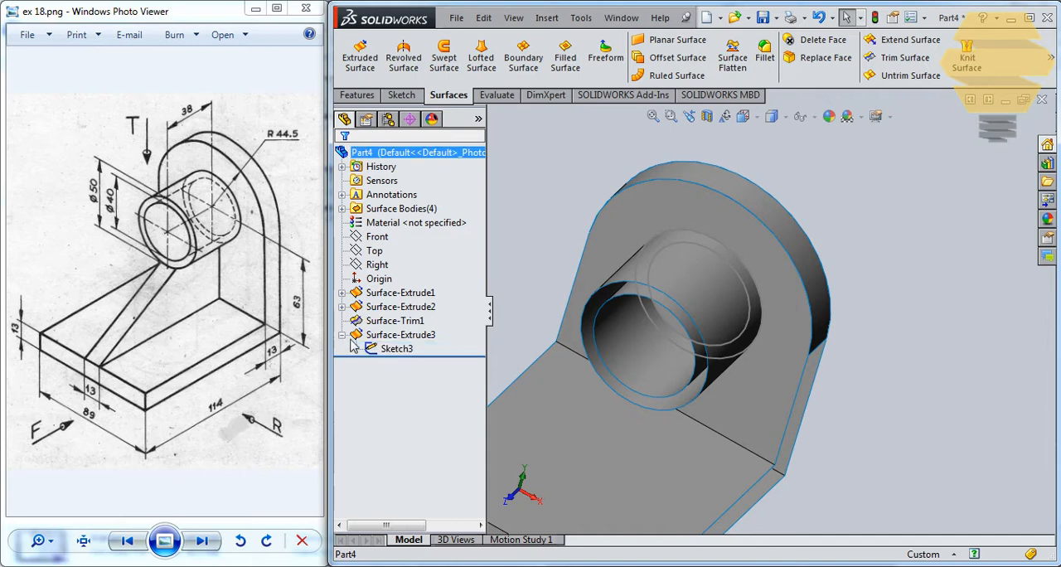
pyautogui.click(400, 353)
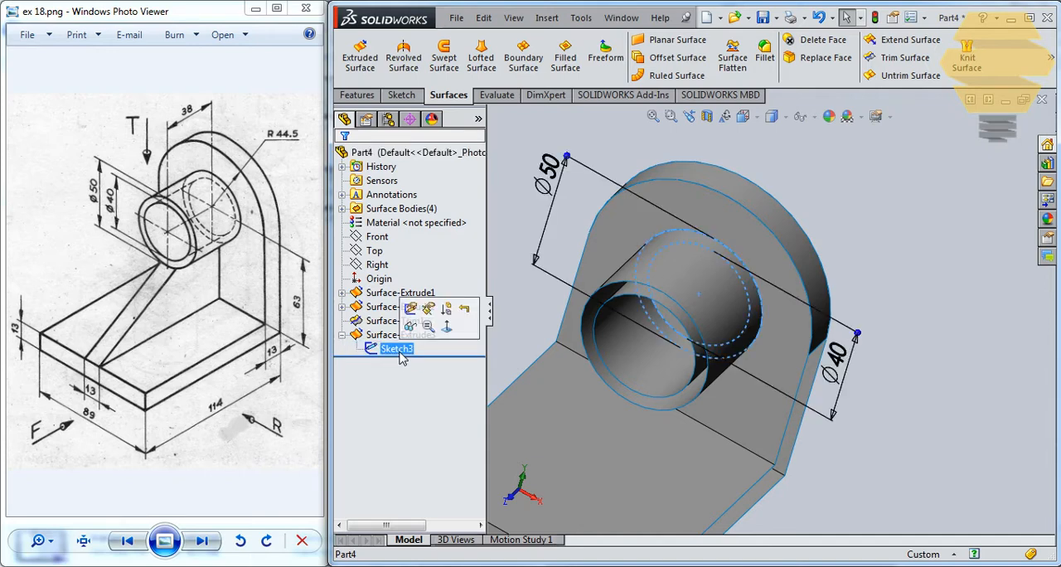
pyautogui.click(905, 57)
pyautogui.moveTo(701, 265); pyautogui.dragTo(746, 226, button='middle')
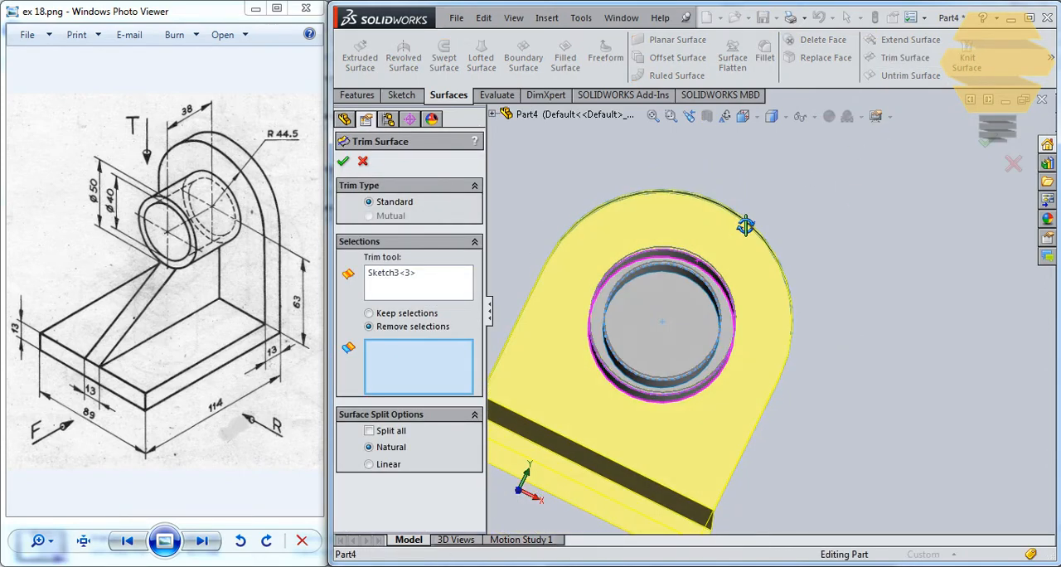
pyautogui.scroll(-4, 618, 316)
pyautogui.click(616, 315)
pyautogui.scroll(2, 616, 315)
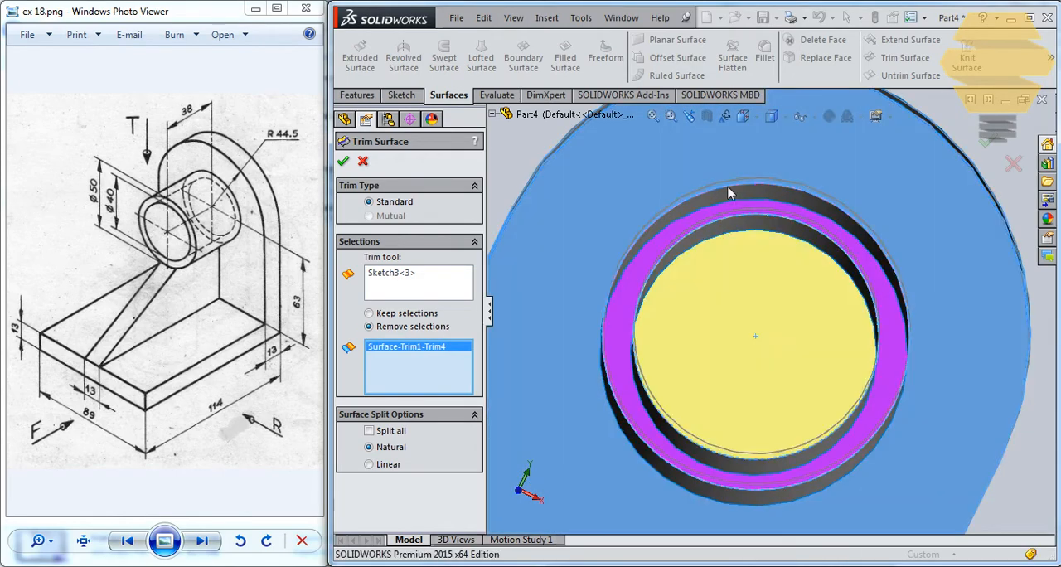
pyautogui.moveTo(616, 315); pyautogui.dragTo(704, 223, button='middle')
pyautogui.scroll(1, 754, 253)
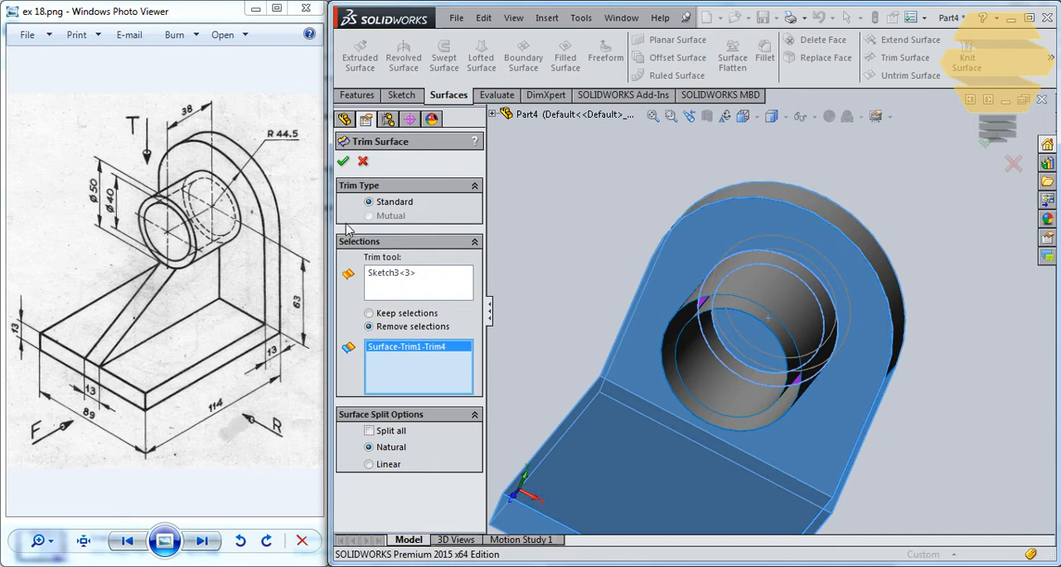
pyautogui.click(343, 163)
# Examine the back face of the upright behind the boss and the surface feature it belongs to
pyautogui.moveTo(763, 280); pyautogui.dragTo(734, 308, button='middle')
pyautogui.scroll(2, 733, 308)
pyautogui.click(791, 302)
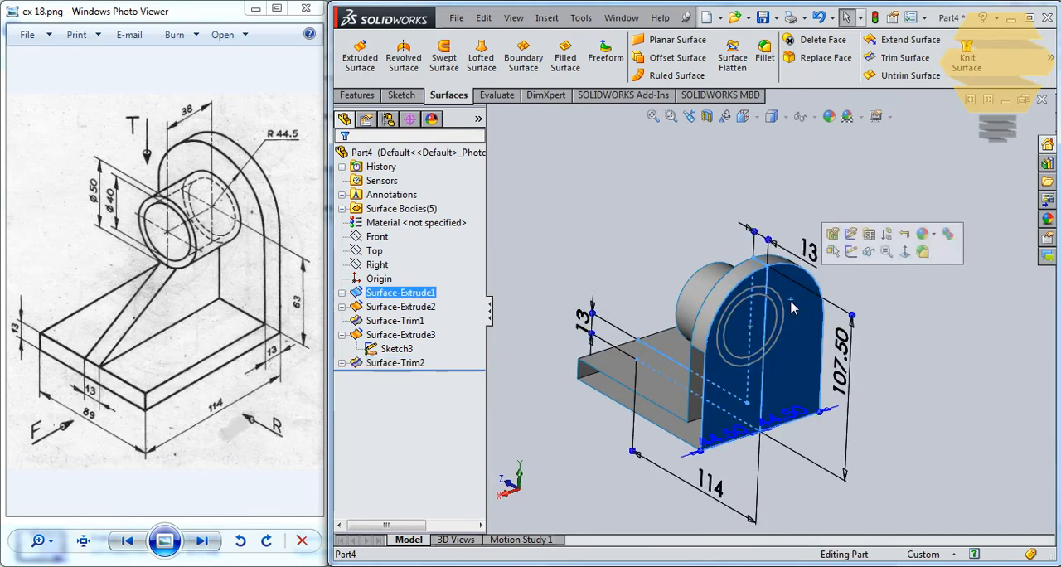
pyautogui.rightClick(430, 299)
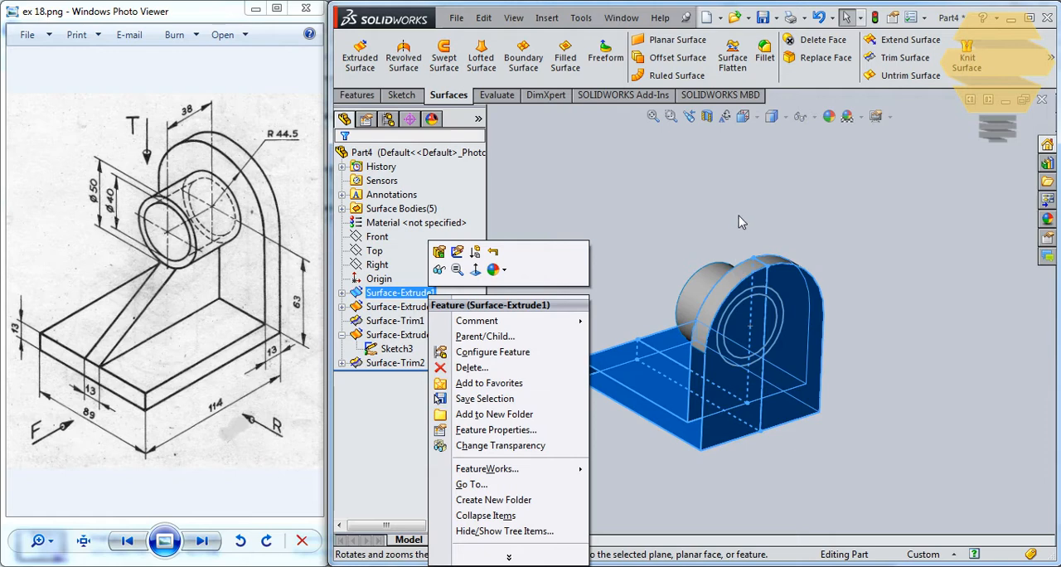
pyautogui.moveTo(734, 249); pyautogui.dragTo(682, 223, button='middle')
pyautogui.click(682, 223)
pyautogui.moveTo(611, 351); pyautogui.dragTo(628, 338, button='middle')
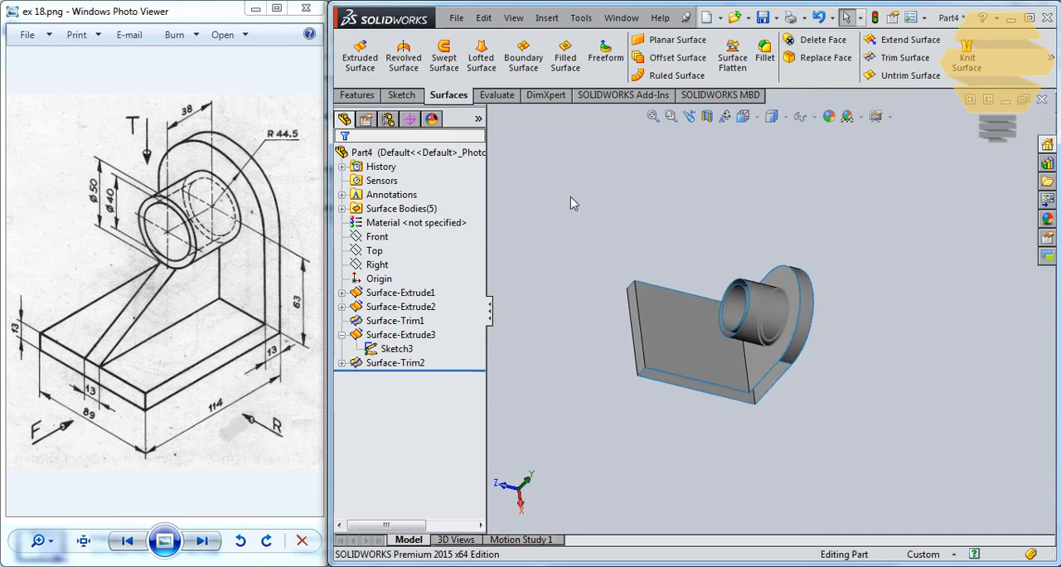
# Preview a section view on the Right plane to examine the boss walls and the trimmed ring inside the upright
pyautogui.click(374, 250)
pyautogui.click(380, 265)
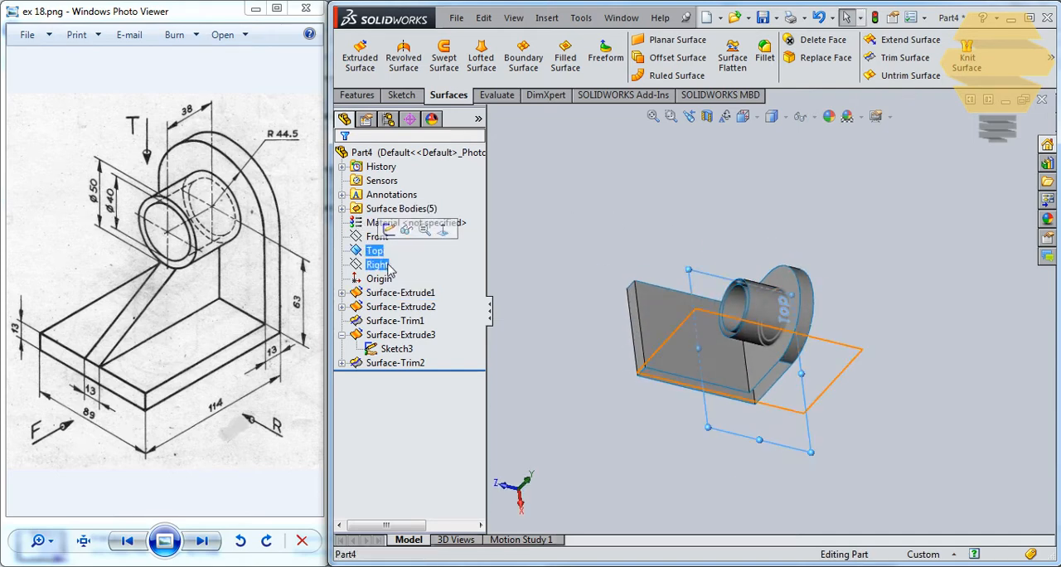
pyautogui.moveTo(624, 331); pyautogui.dragTo(657, 332, button='middle')
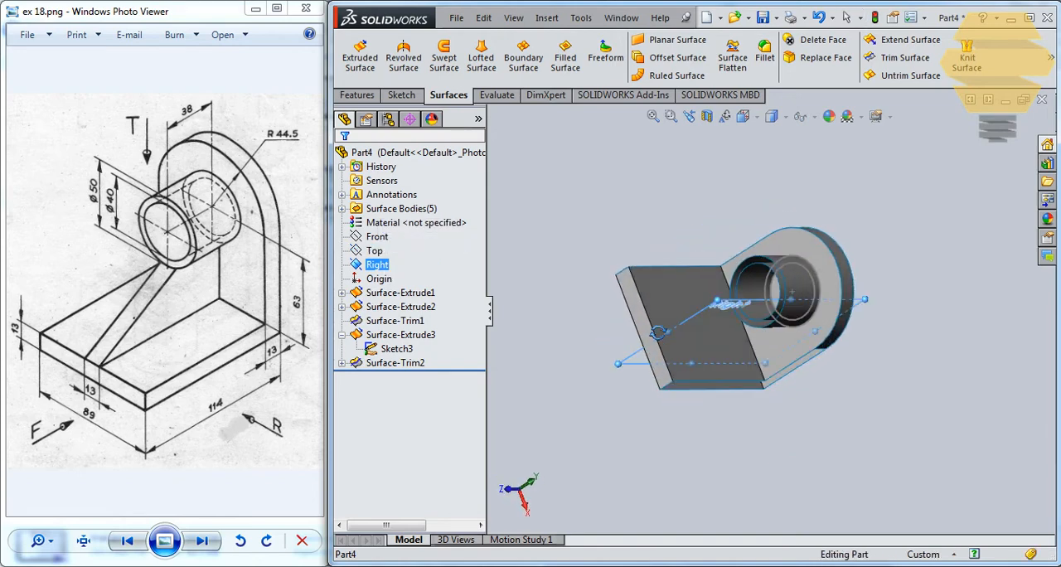
pyautogui.click(706, 116)
pyautogui.moveTo(802, 282); pyautogui.dragTo(792, 227, button='middle')
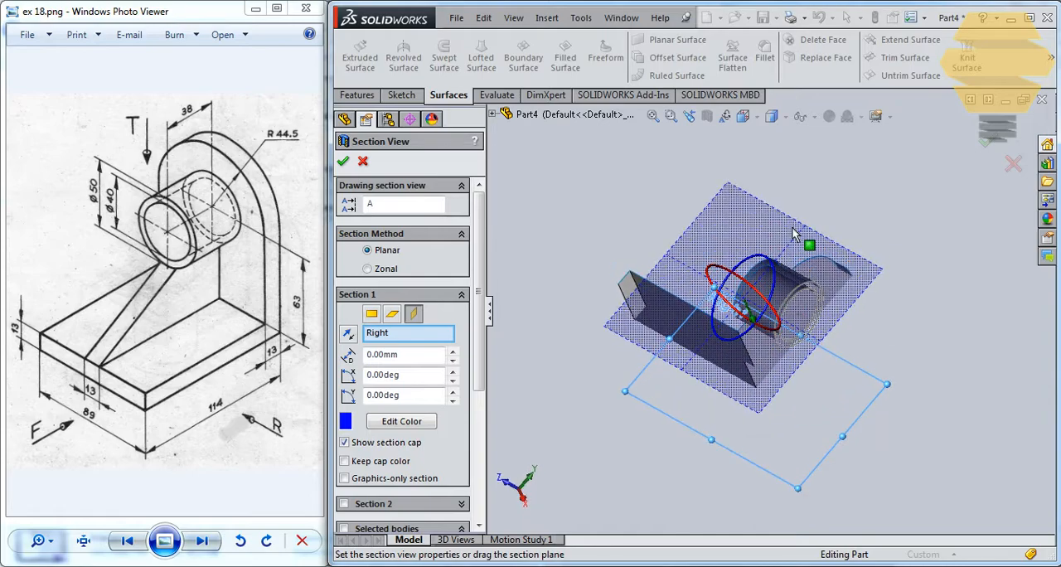
pyautogui.scroll(4, 815, 295)
pyautogui.scroll(-8, 815, 300)
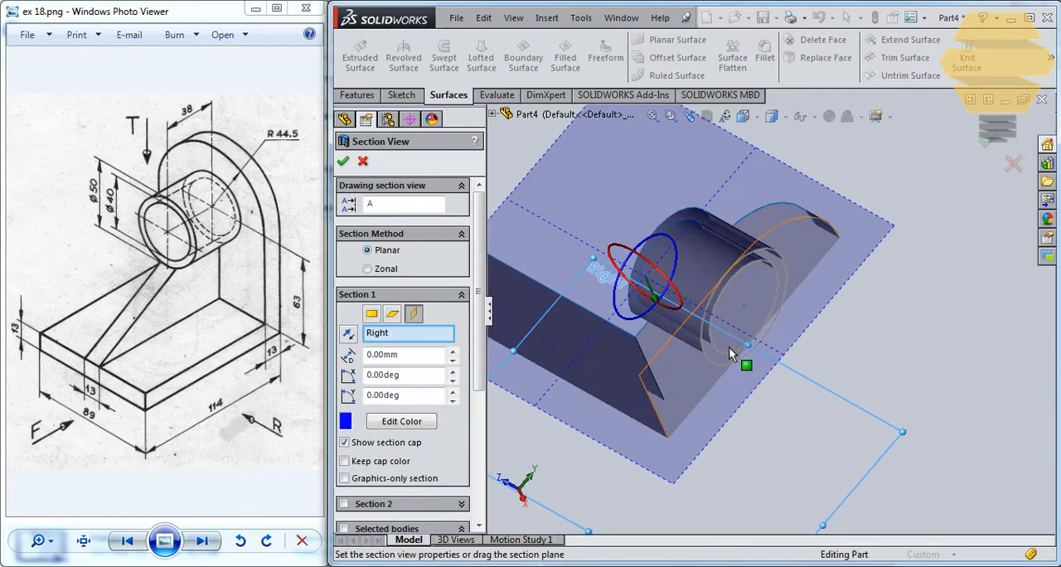
pyautogui.moveTo(768, 269); pyautogui.dragTo(722, 225, button='middle')
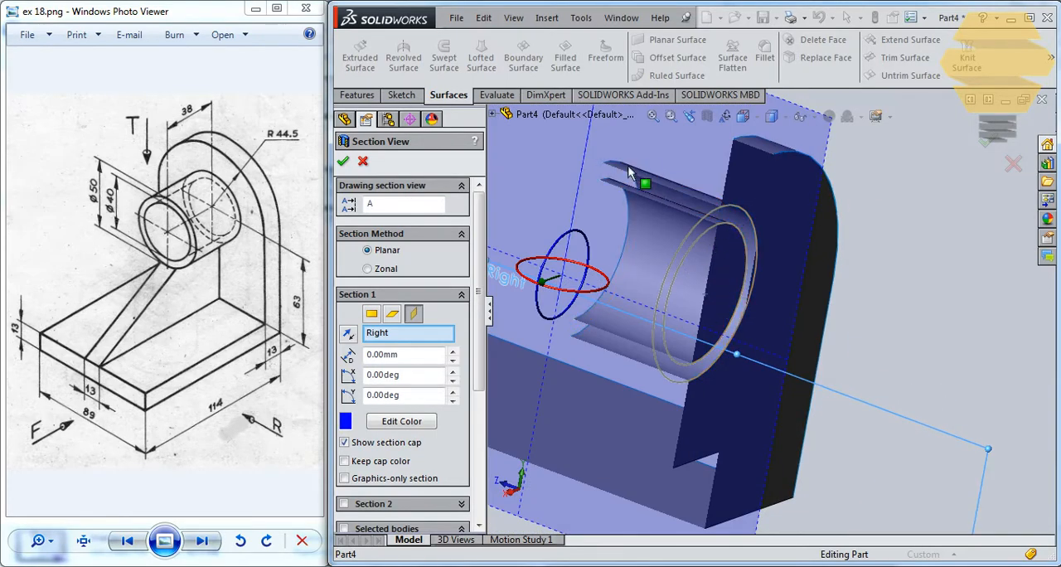
pyautogui.press('Escape')
pyautogui.press('Escape')
pyautogui.moveTo(628, 249); pyautogui.dragTo(651, 305, button='middle')
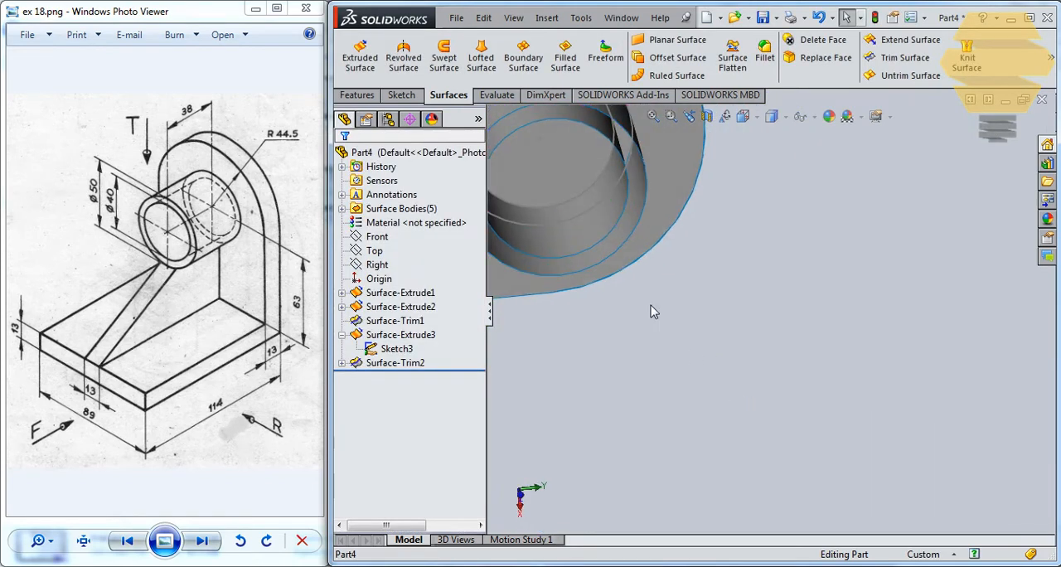
pyautogui.scroll(3, 616, 255)
pyautogui.moveTo(659, 197); pyautogui.dragTo(658, 233, button='middle')
pyautogui.scroll(-3, 655, 239)
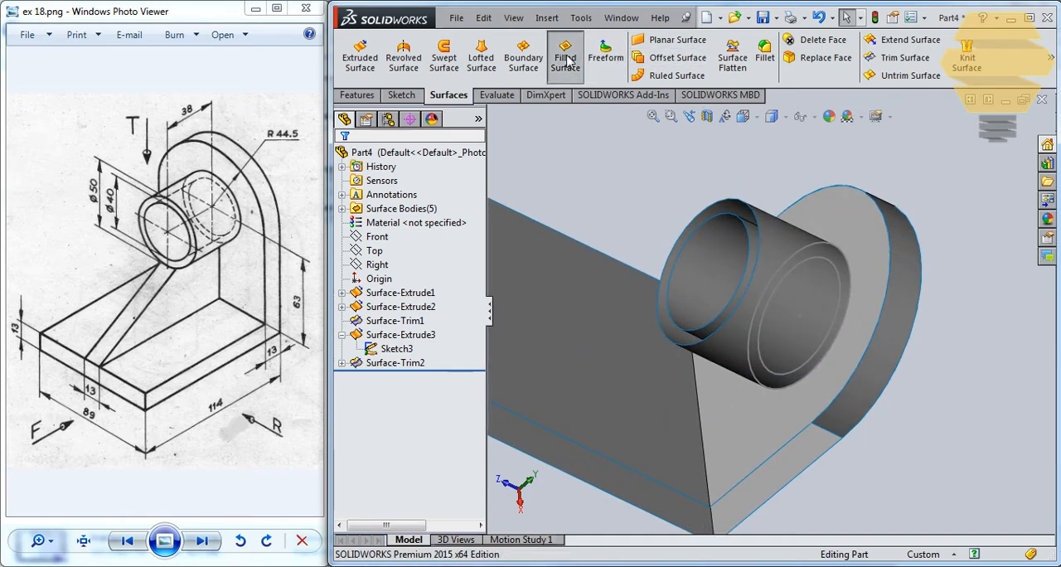
# Fill the ring-shaped opening at the boss's free end with a filled surface between its two circular edges, using Contact edge settings
pyautogui.click(711, 212)
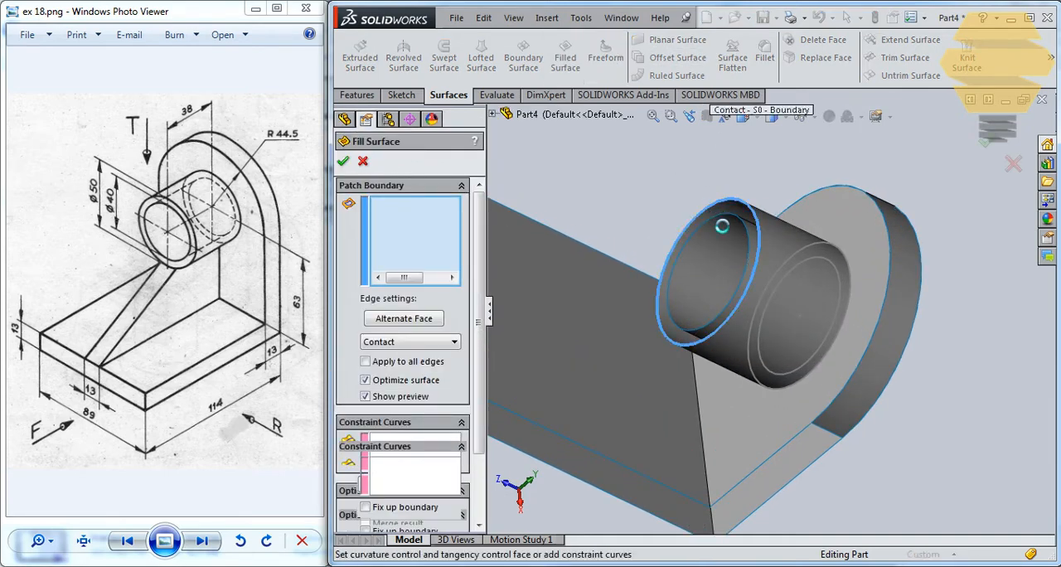
pyautogui.click(721, 221)
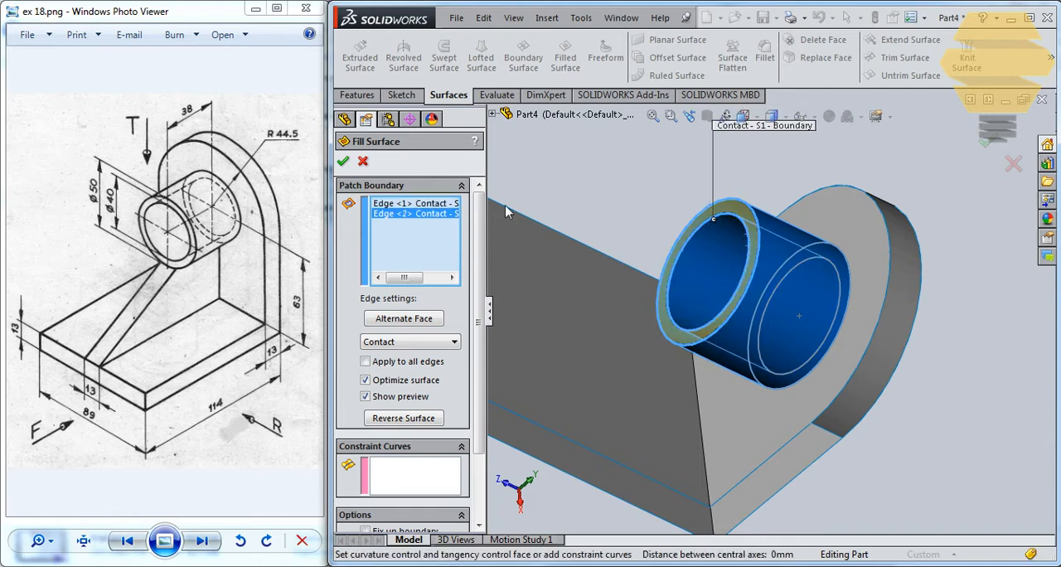
pyautogui.click(345, 161)
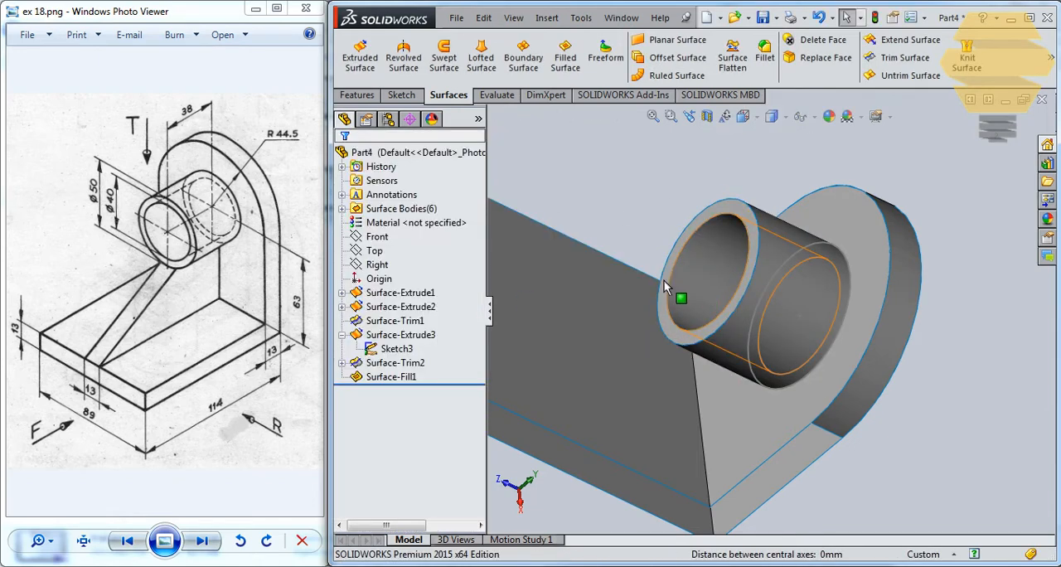
# Fill the open L-shaped side of the base and the upright's straight portion with a filled surface bounded by its six edges
pyautogui.moveTo(681, 319); pyautogui.dragTo(680, 295, button='middle')
pyautogui.scroll(-4, 680, 295)
pyautogui.scroll(5, 686, 295)
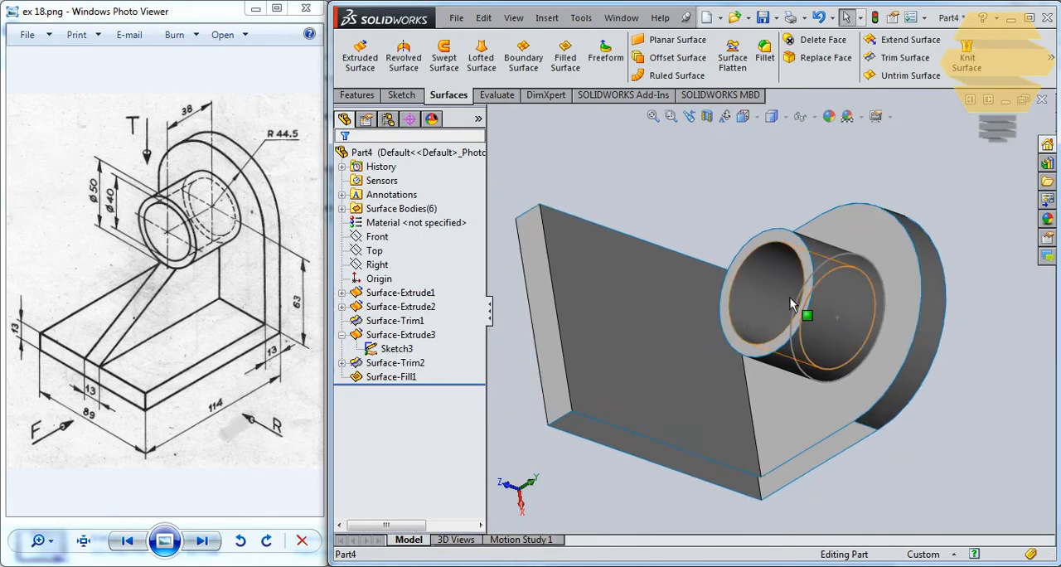
pyautogui.moveTo(791, 298); pyautogui.dragTo(816, 236, button='middle')
pyautogui.moveTo(671, 325); pyautogui.dragTo(757, 325, button='middle')
pyautogui.scroll(2, 749, 324)
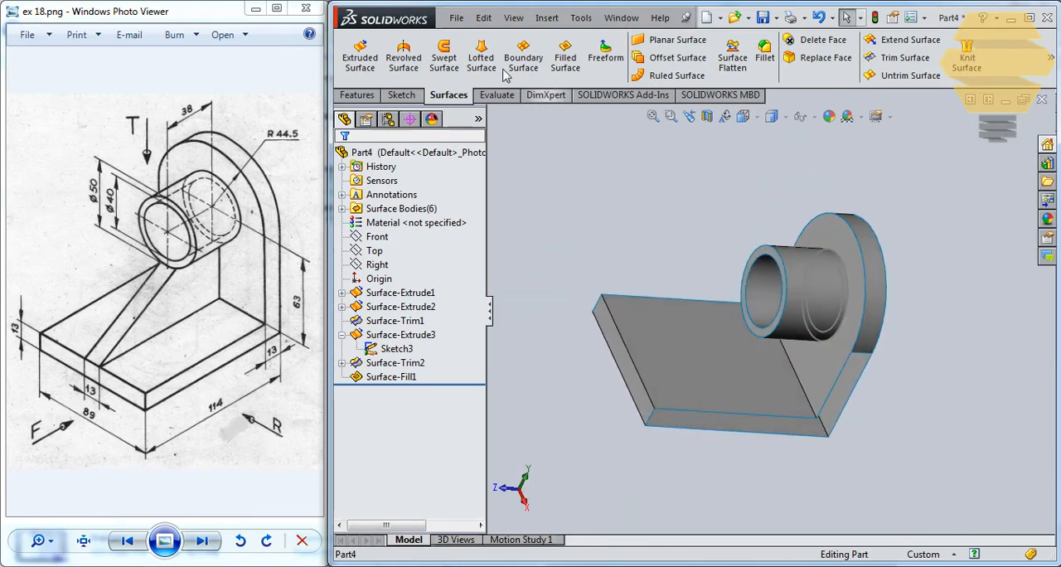
pyautogui.click(651, 423)
pyautogui.click(674, 433)
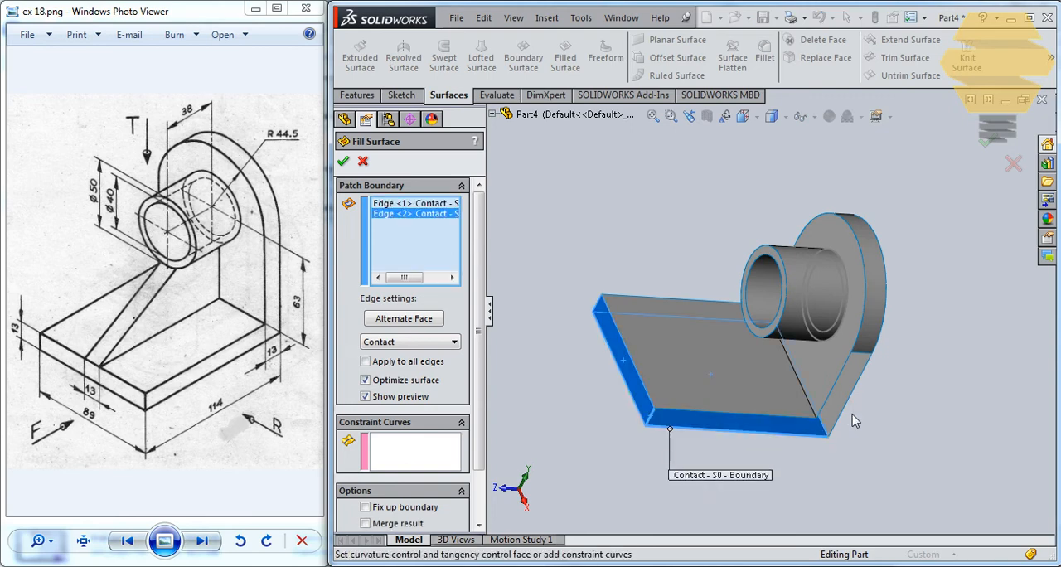
pyautogui.click(858, 370)
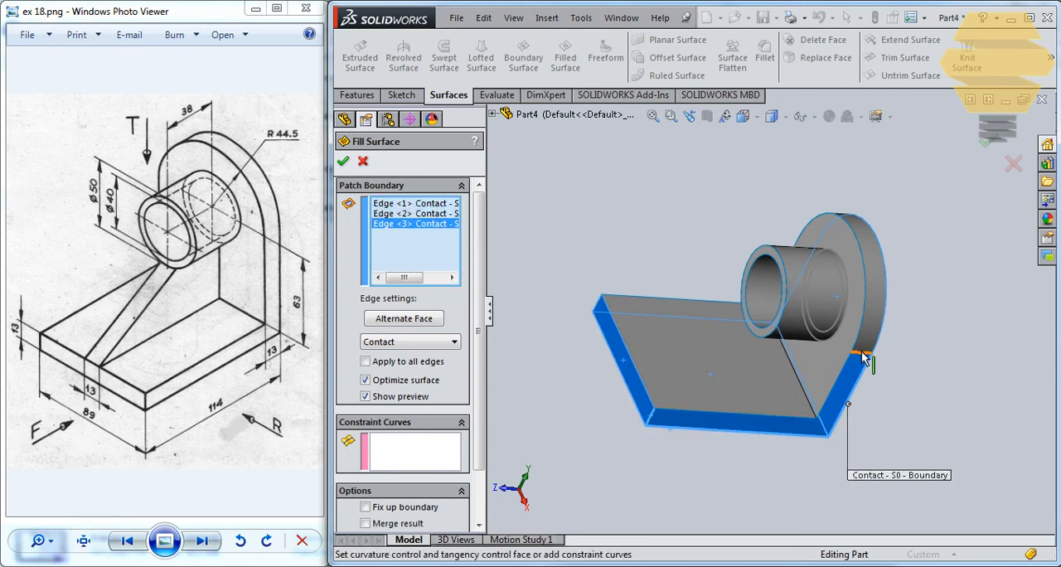
pyautogui.click(863, 353)
pyautogui.click(848, 368)
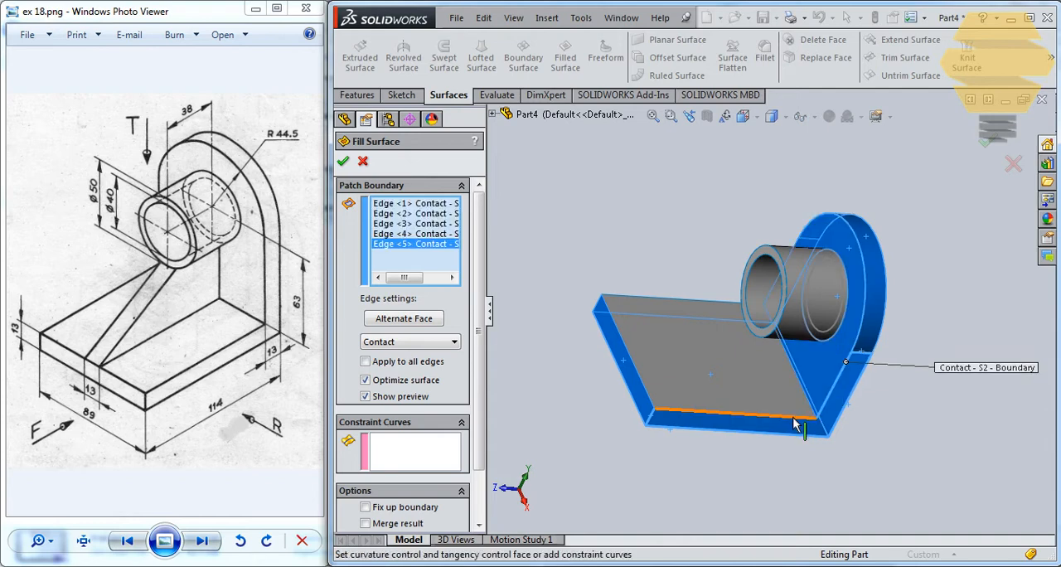
pyautogui.click(795, 417)
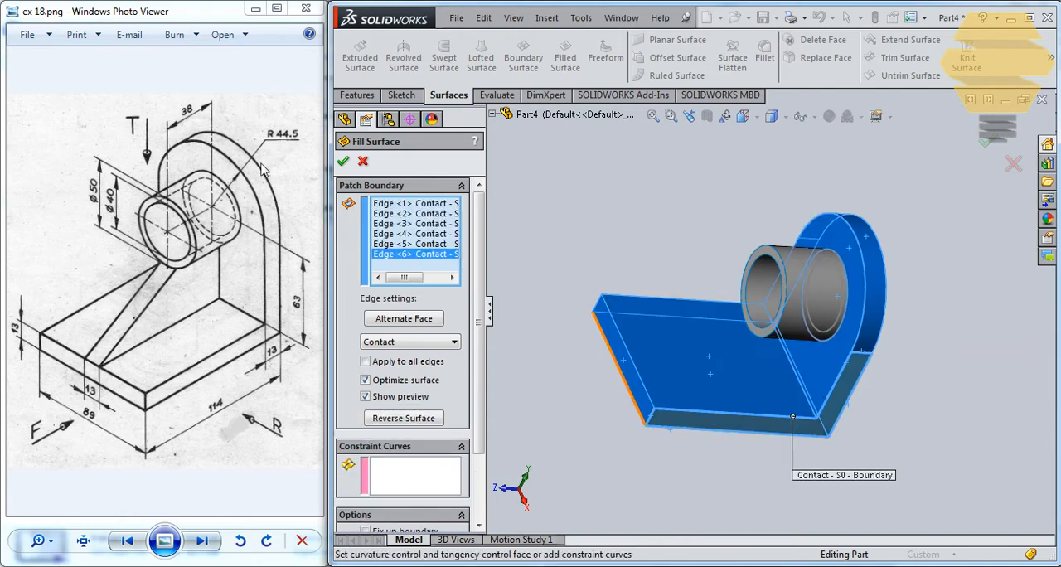
pyautogui.click(345, 162)
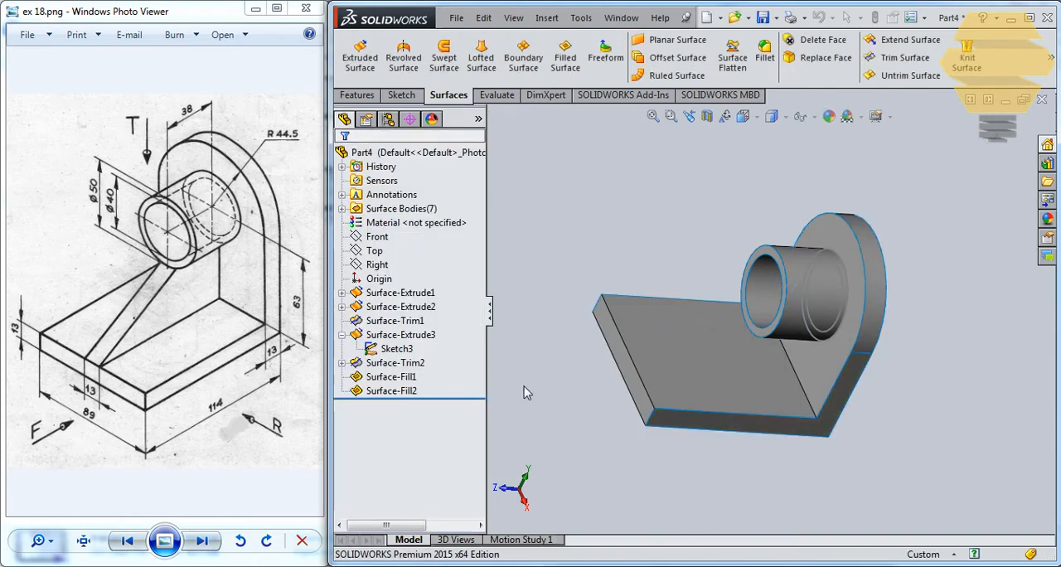
# Offset the L-shaped side fill surface by 89 mm in the reversed direction, toward the bracket's opposite side
pyautogui.click(413, 390)
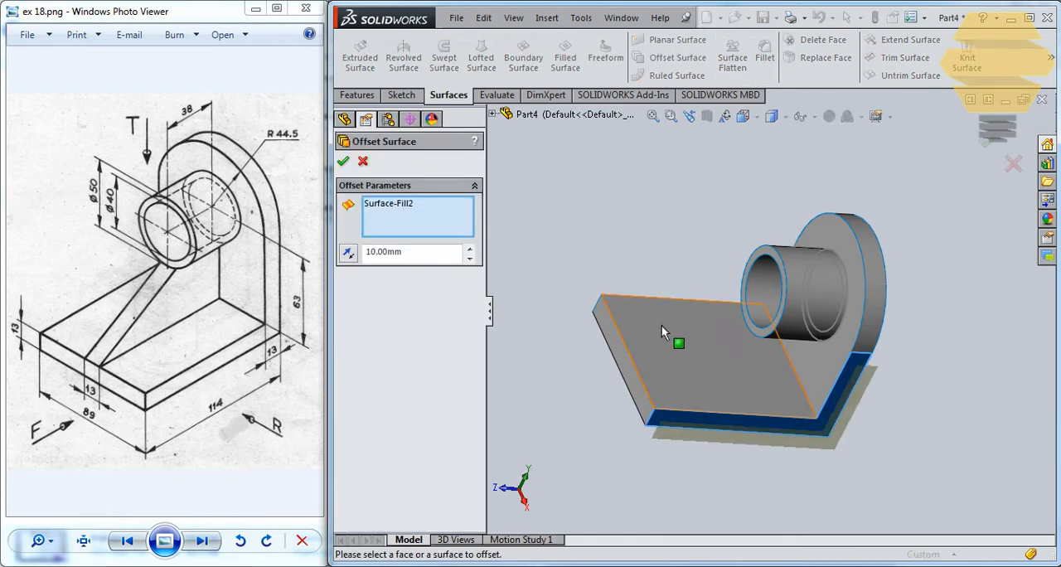
pyautogui.click(353, 260)
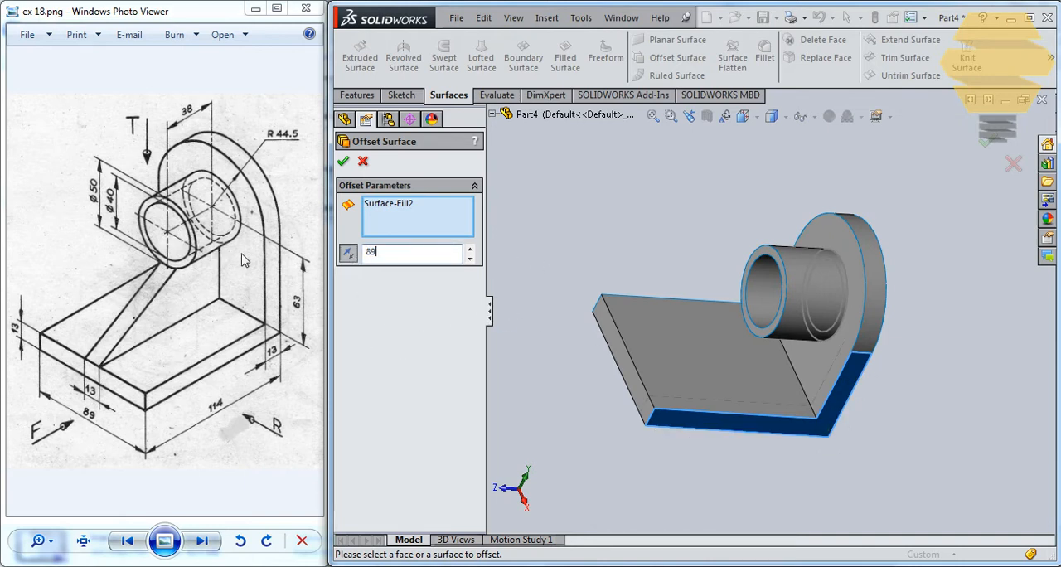
pyautogui.press('Return')
# Sketch a rectangle about 18 mm wide and 29 mm high on the upright's inner face, from the base's upper surface into the boss ring
pyautogui.moveTo(670, 311)
pyautogui.mouseDown(button='middle')
pyautogui.moveTo(926, 493)
pyautogui.moveTo(929, 315)
pyautogui.moveTo(684, 326)
pyautogui.moveTo(670, 317)
pyautogui.mouseUp(button='middle')
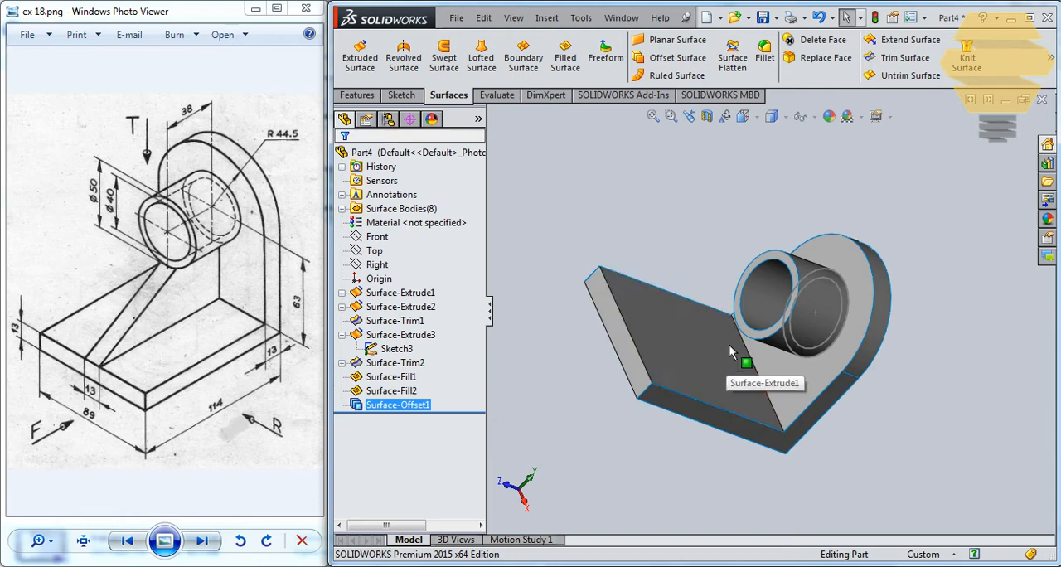
pyautogui.moveTo(730, 346); pyautogui.dragTo(734, 365, button='middle')
pyautogui.click(772, 361)
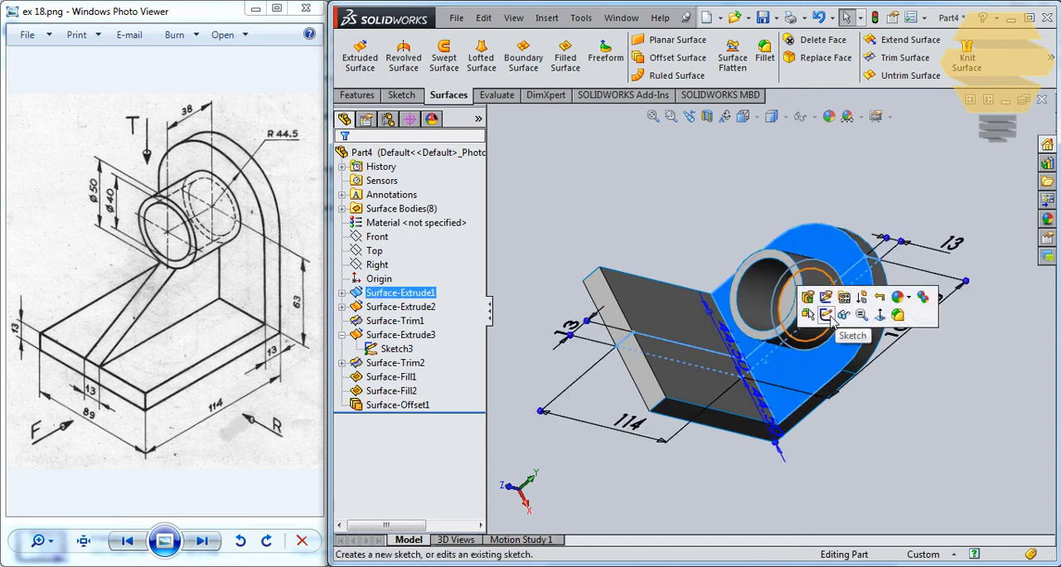
pyautogui.click(828, 315)
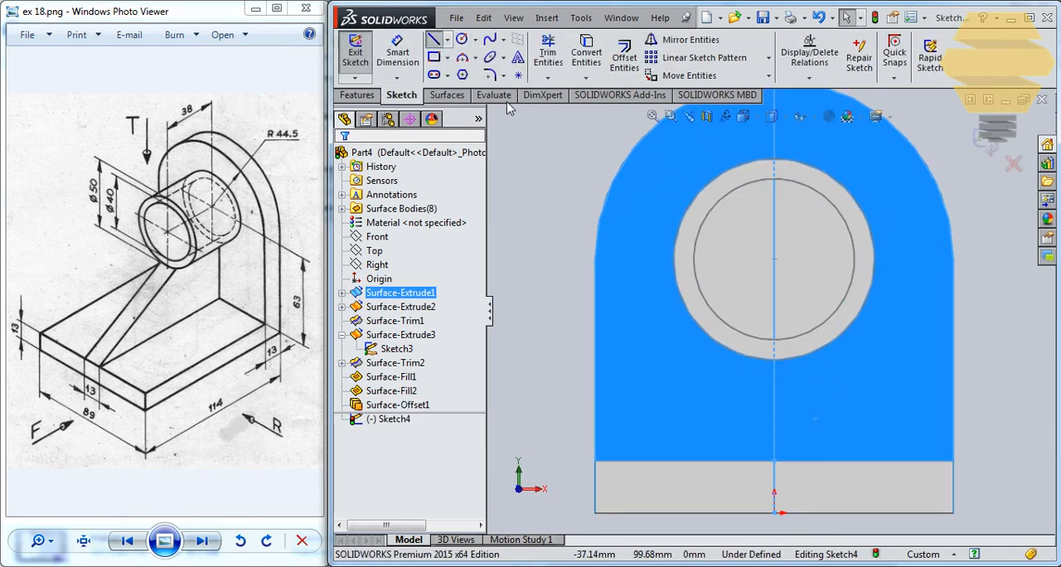
pyautogui.click(744, 345)
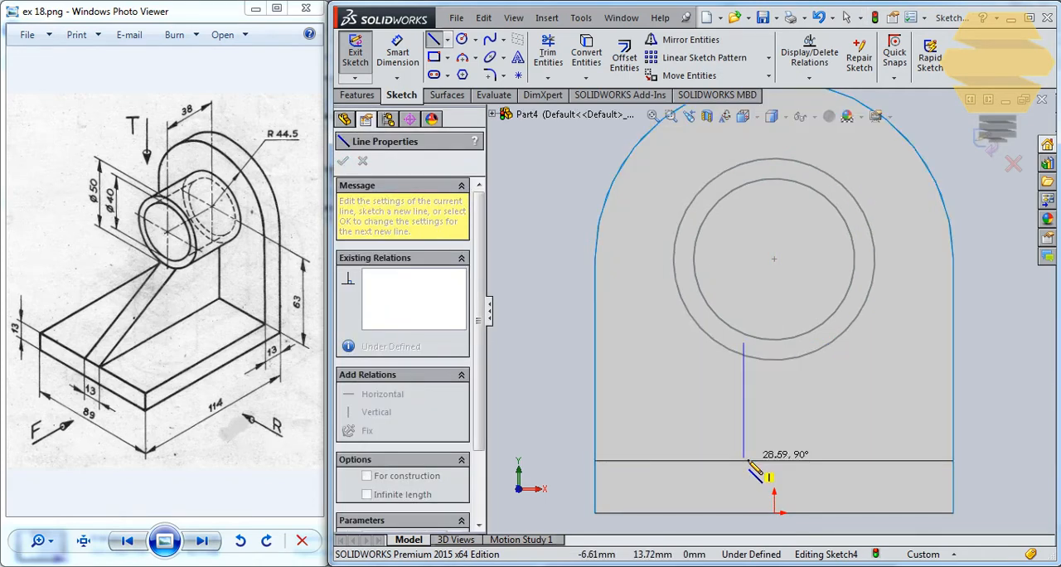
pyautogui.click(744, 460)
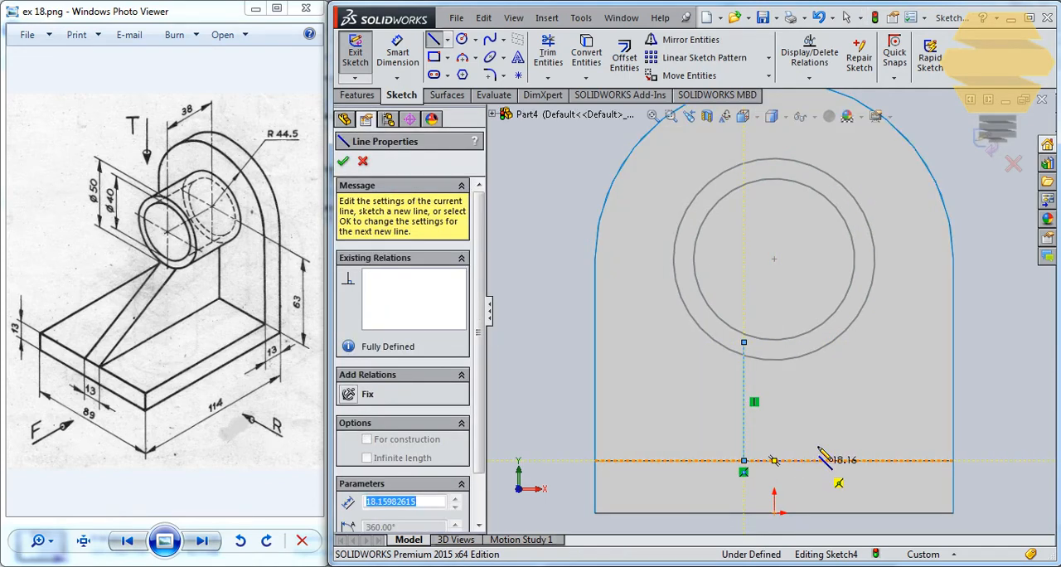
pyautogui.click(817, 460)
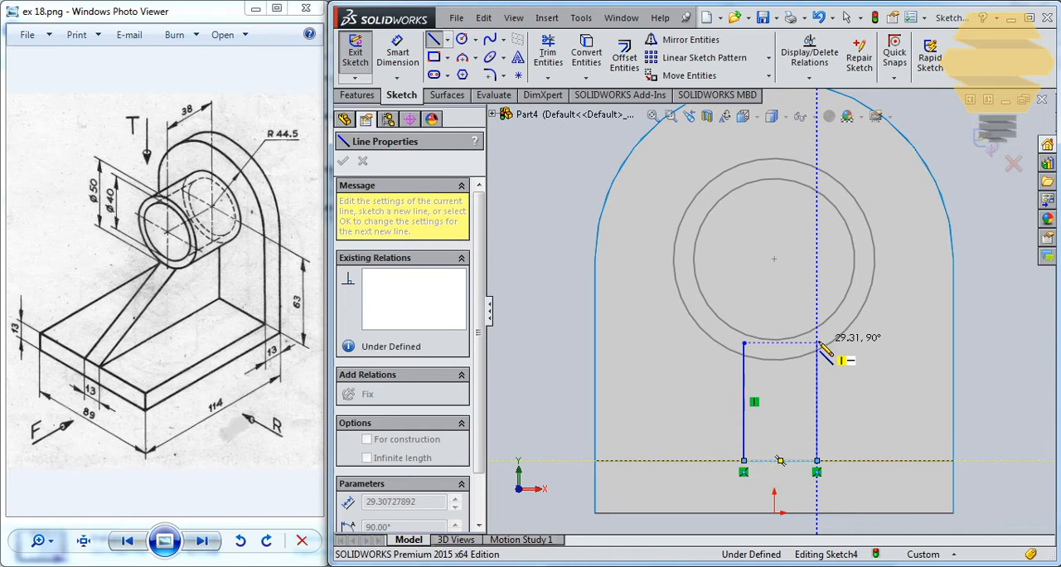
pyautogui.click(818, 343)
pyautogui.click(746, 343)
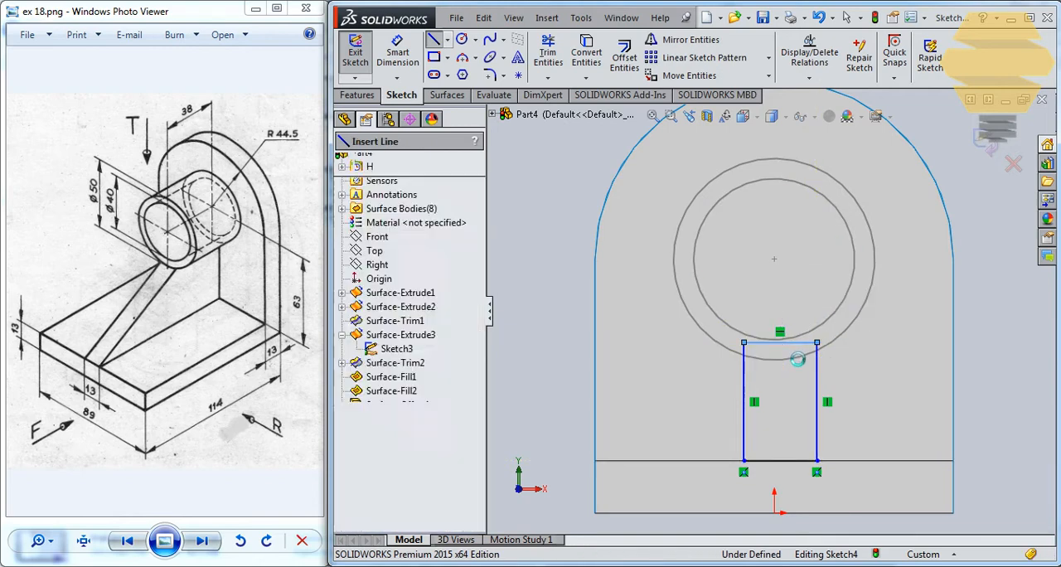
pyautogui.press('Escape')
# Convert the boss's 50 mm circle into the sketch and trim it with the rectangle, leaving a closed rib profile with an arc top
pyautogui.scroll(-1, 788, 363)
pyautogui.click(786, 364)
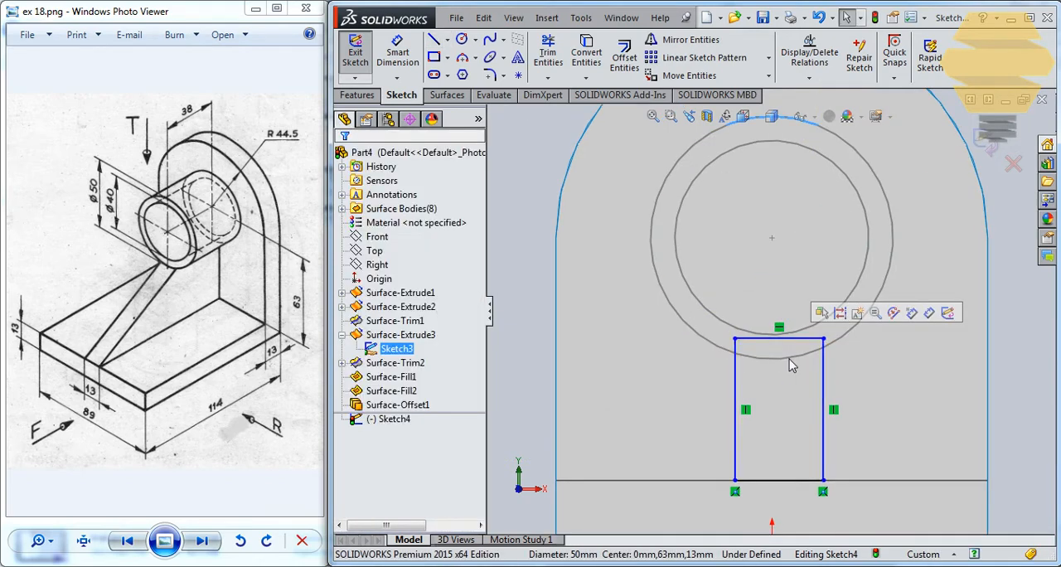
pyautogui.click(799, 355)
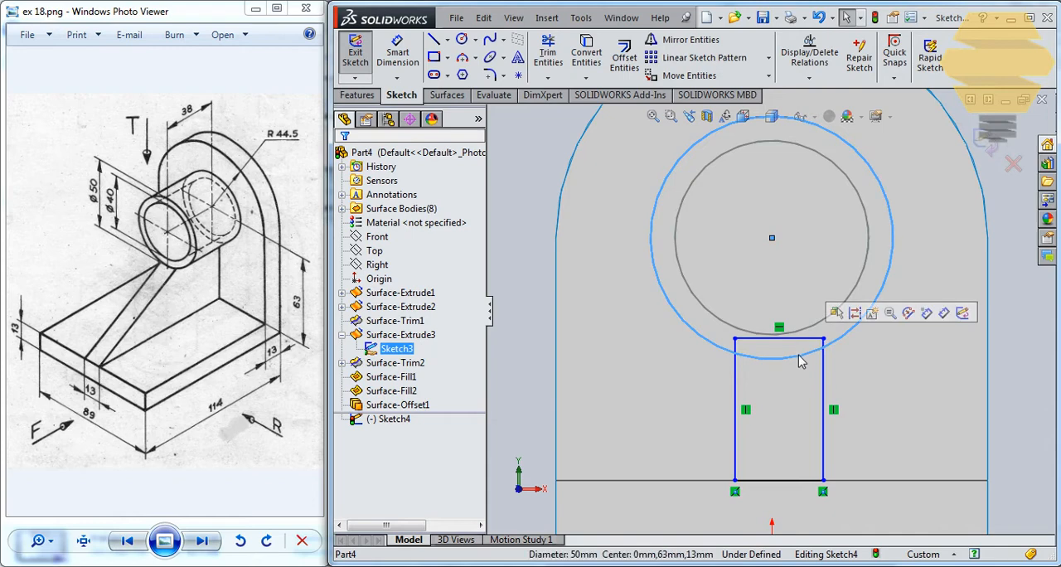
pyautogui.click(584, 57)
pyautogui.click(548, 57)
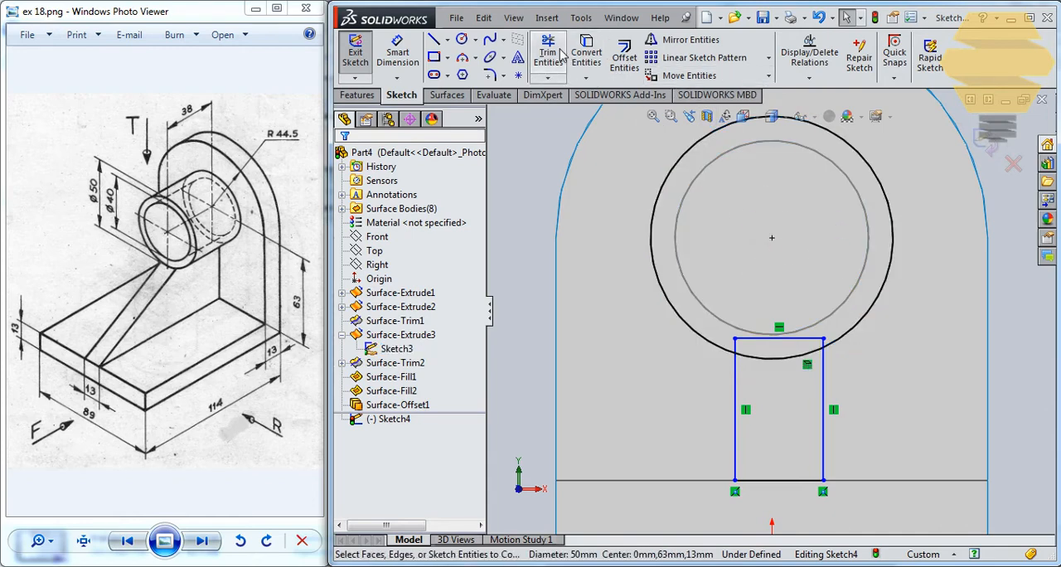
pyautogui.moveTo(703, 348); pyautogui.dragTo(741, 349)
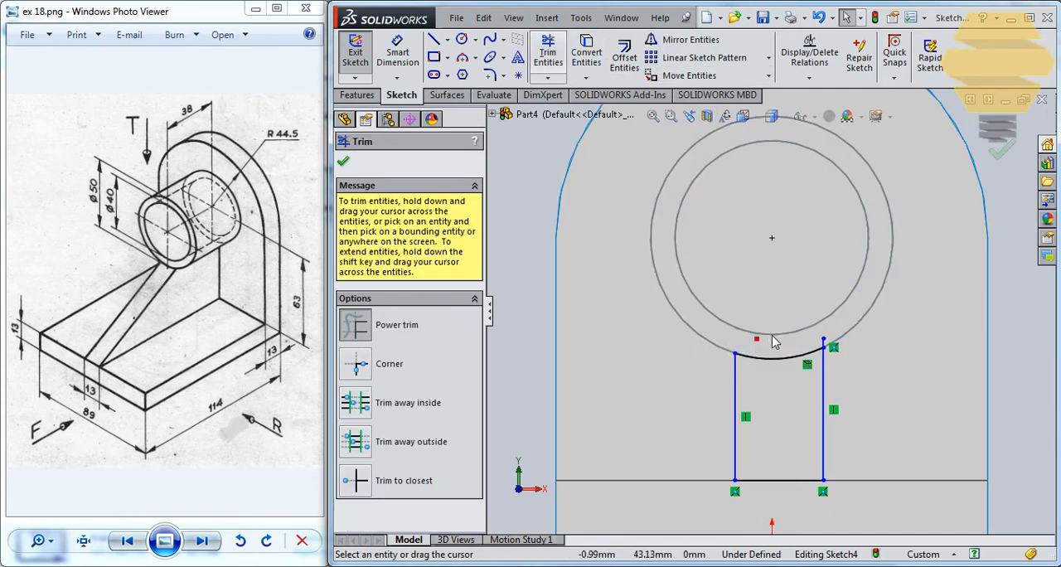
pyautogui.press('Escape')
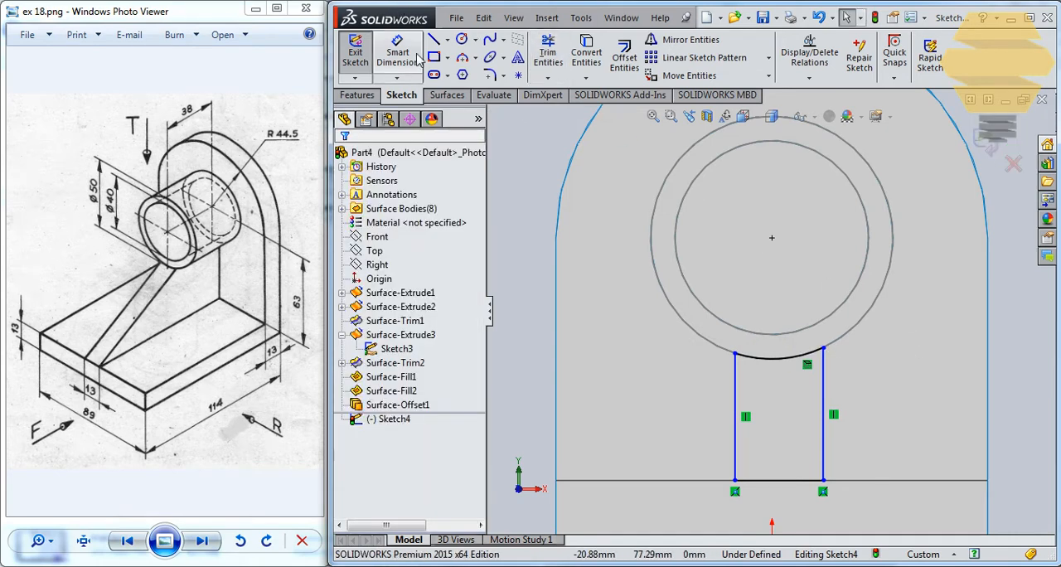
# Dimension the rib profile's lower edge to 13 mm
pyautogui.click(779, 496)
pyautogui.press('f')
pyautogui.click(809, 463)
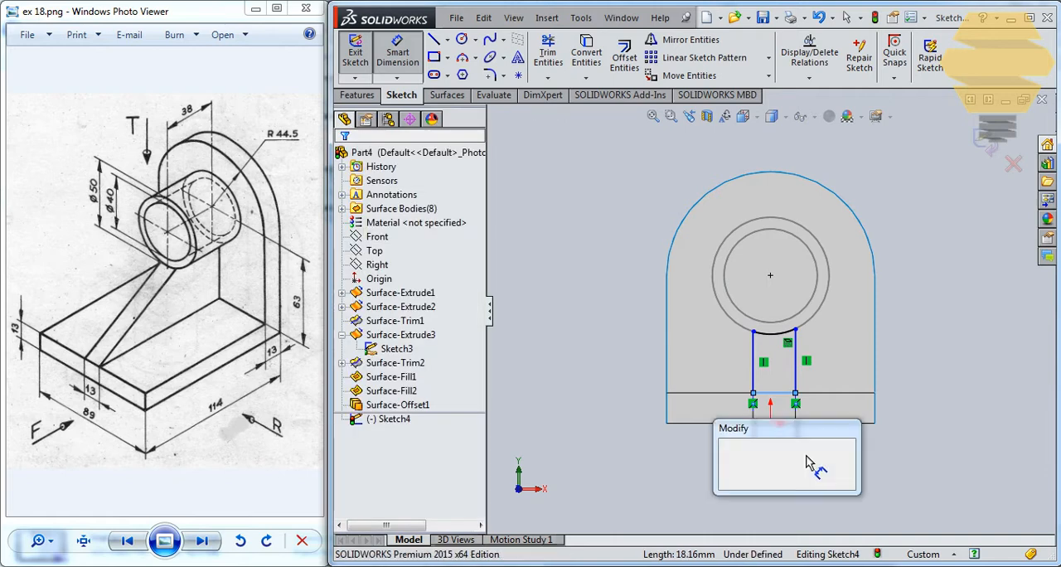
pyautogui.write('13')
pyautogui.press('Return')
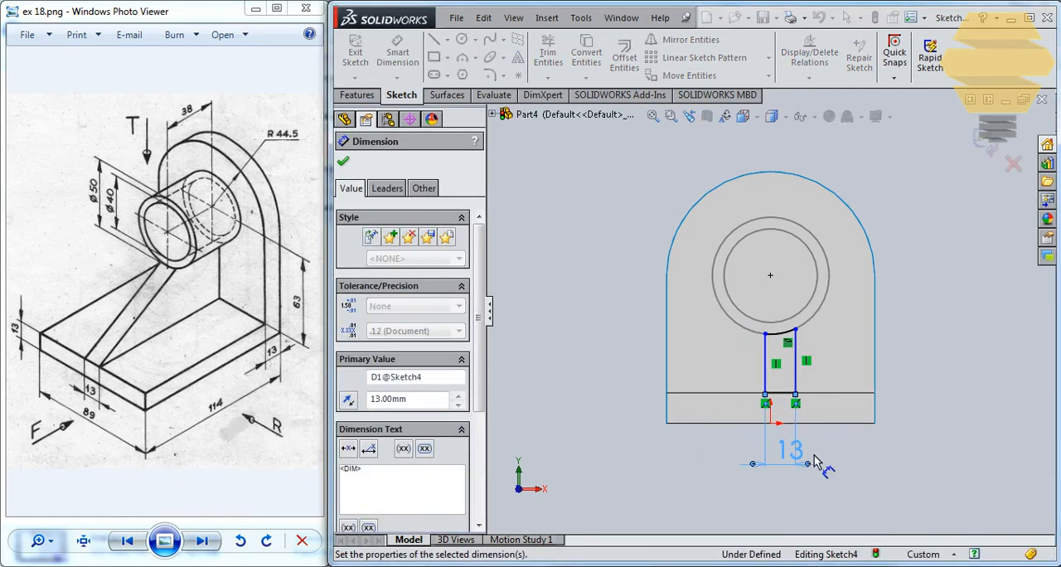
pyautogui.press('Escape')
# Draw a vertical centerline from the origin up through the boss centre
pyautogui.scroll(-2, 784, 390)
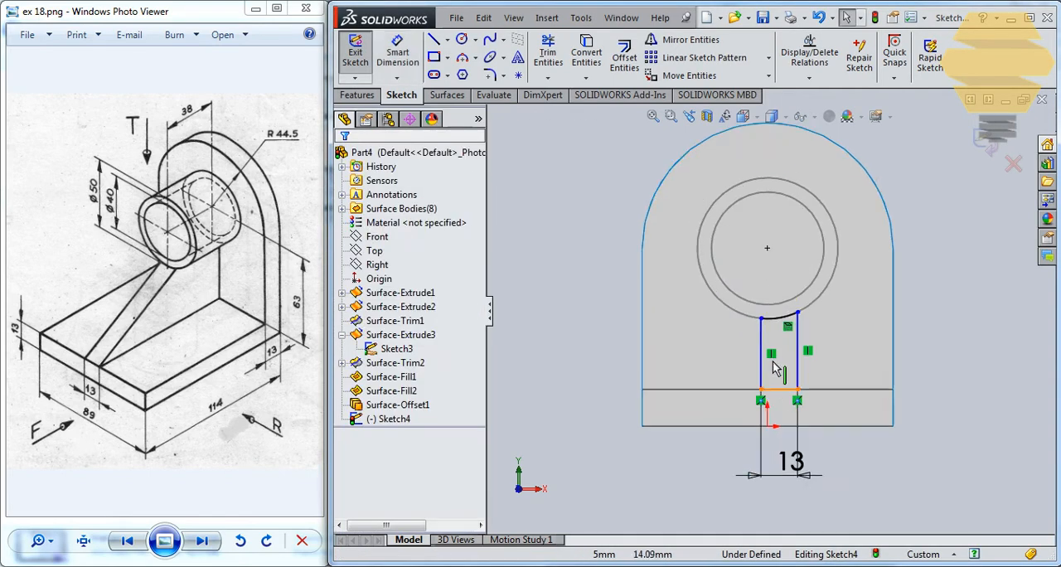
pyautogui.click(447, 39)
pyautogui.click(465, 53)
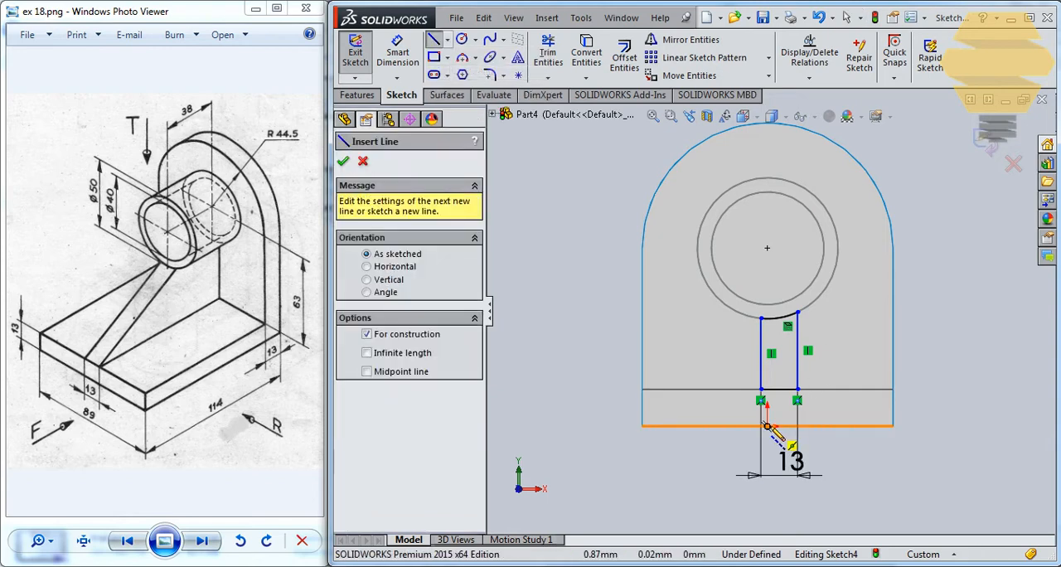
pyautogui.click(768, 239)
pyautogui.press('Escape')
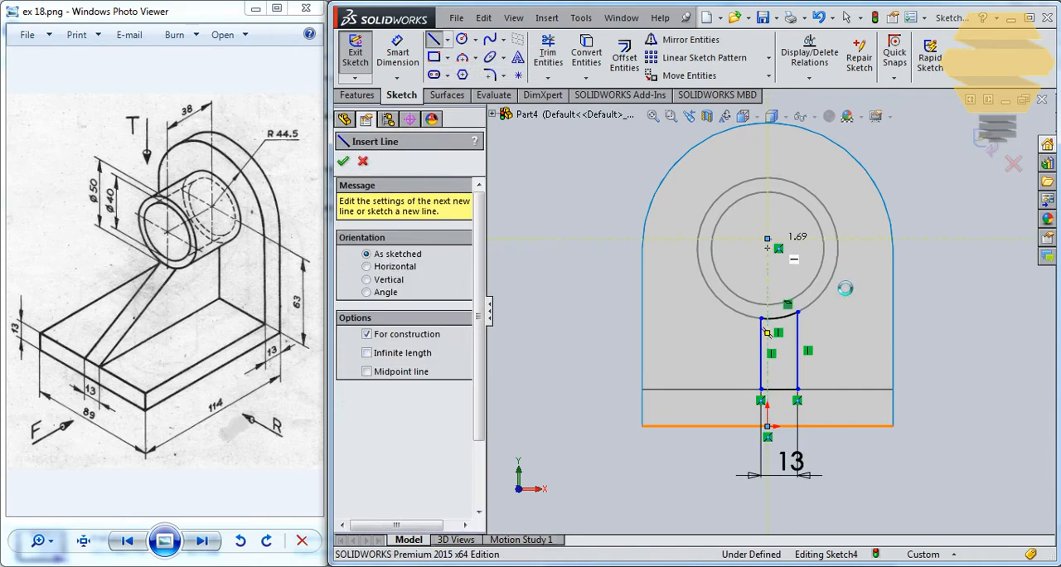
# Make the rib profile's two vertical lines symmetric about the centerline and exit the sketch
pyautogui.click(761, 338)
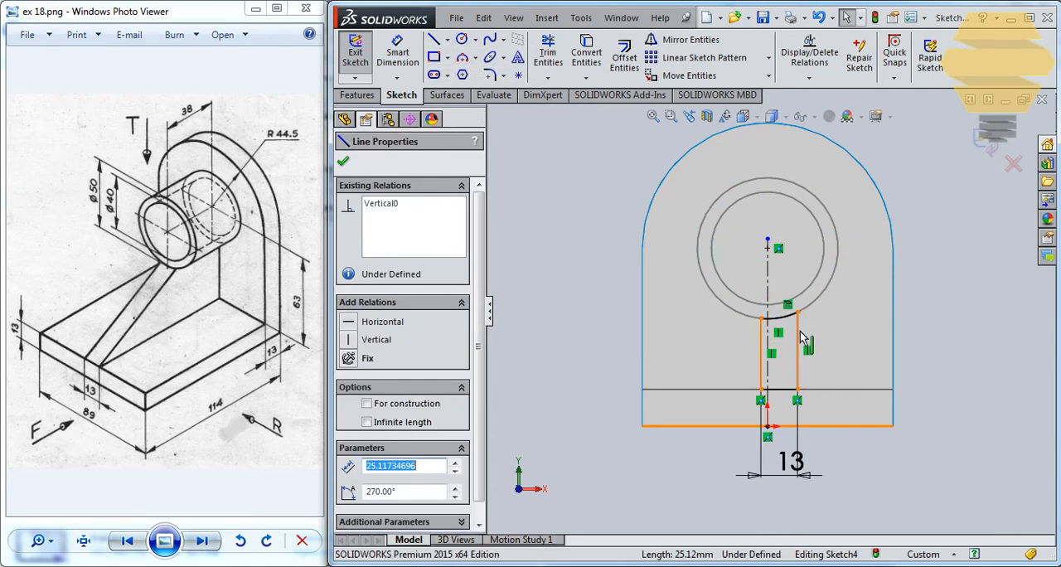
pyautogui.keyDown('ctrl'); pyautogui.click(768, 282); pyautogui.keyUp('ctrl')
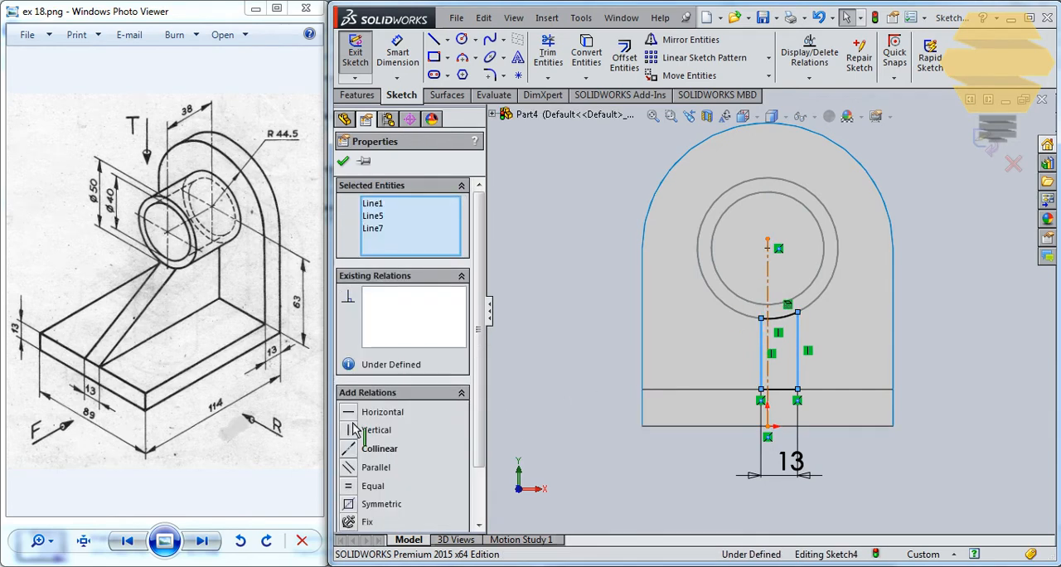
pyautogui.click(355, 505)
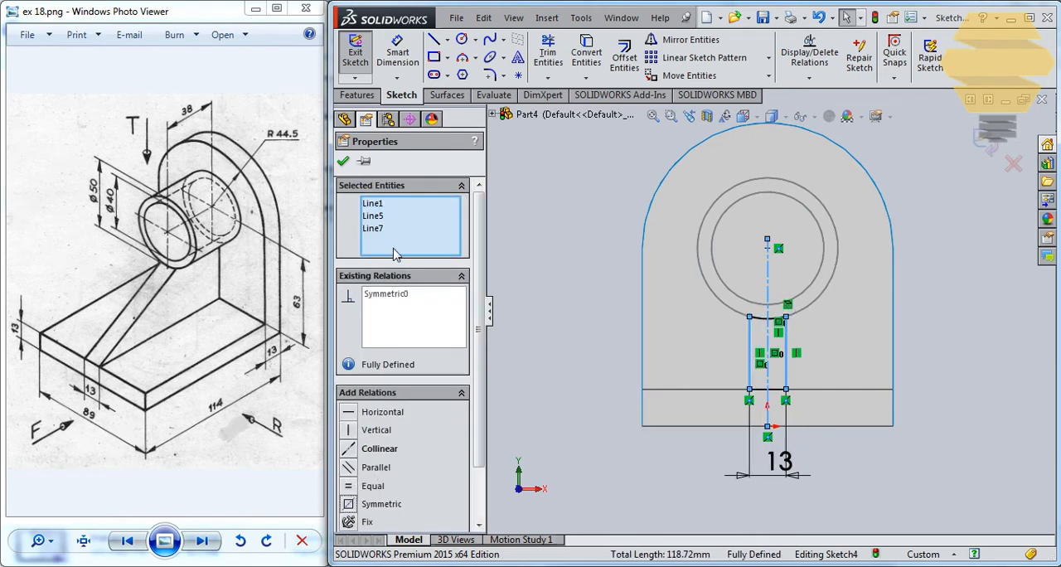
pyautogui.click(343, 162)
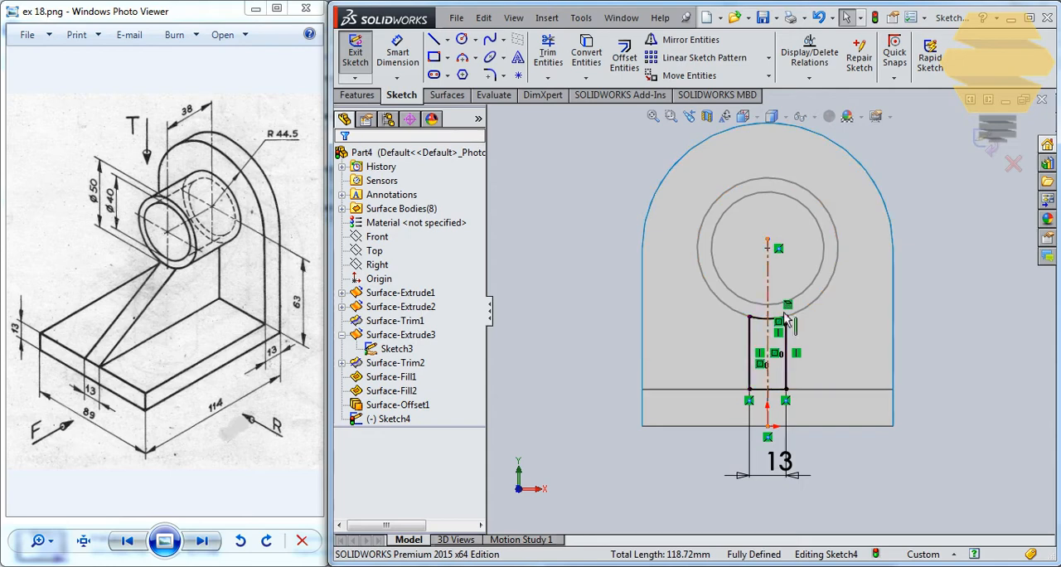
pyautogui.scroll(-1, 776, 370)
pyautogui.scroll(-1, 776, 369)
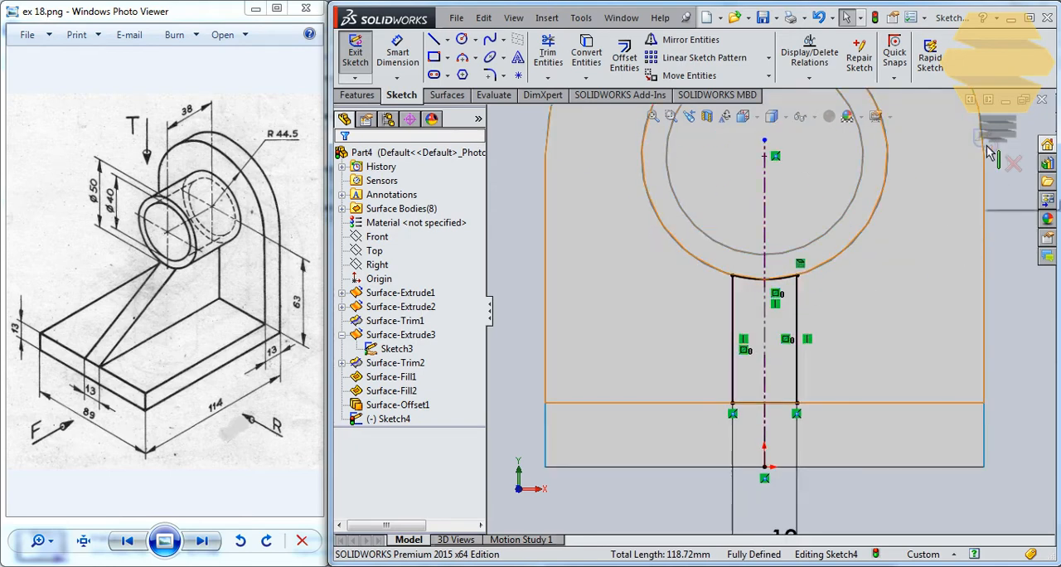
pyautogui.click(988, 149)
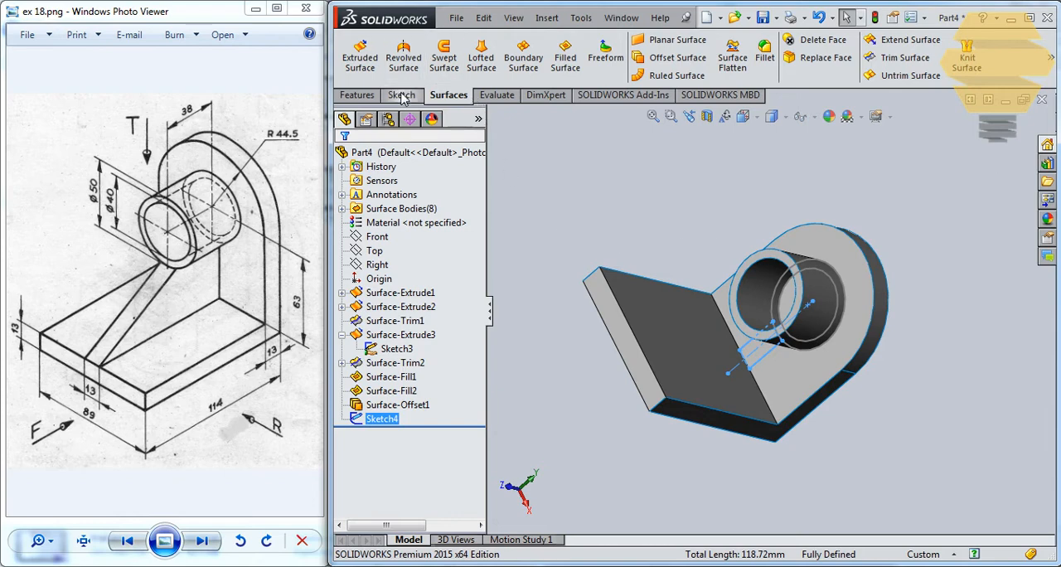
# Try to extrude the rib profile as a surface up to the trimmed L-shaped bracket surface
pyautogui.click(359, 55)
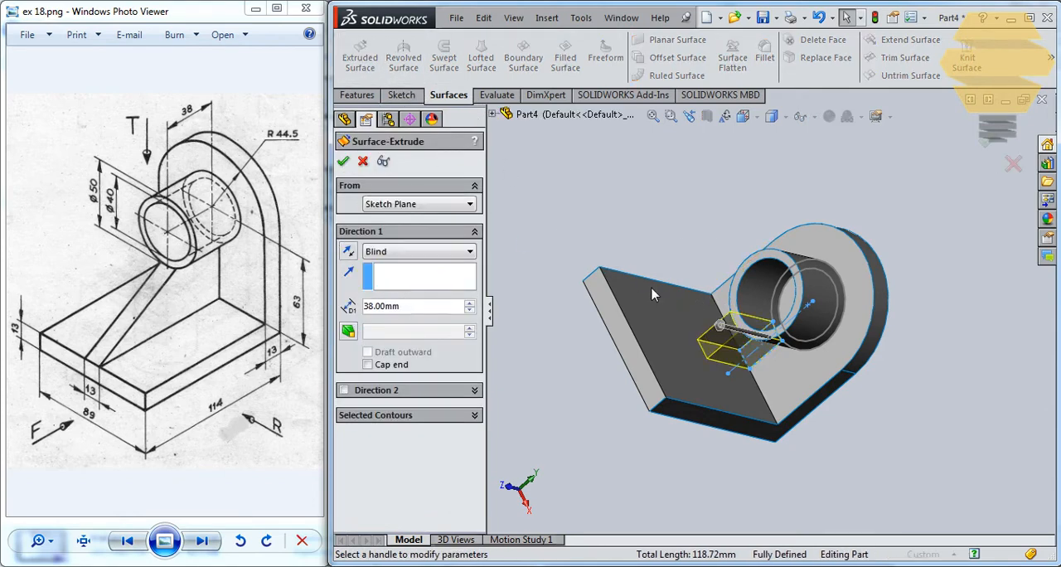
pyautogui.click(401, 252)
pyautogui.click(396, 287)
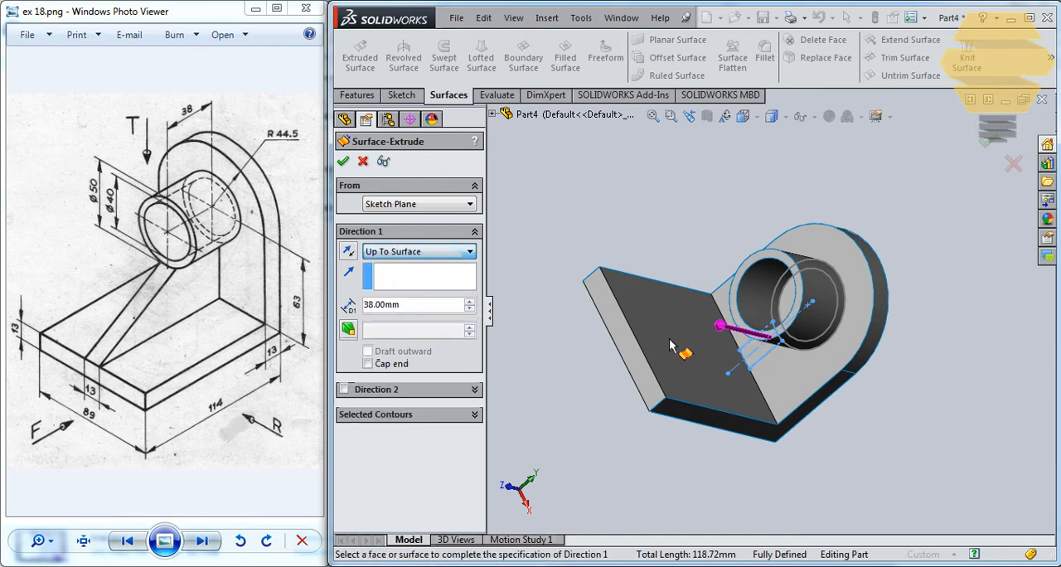
pyautogui.click(626, 327)
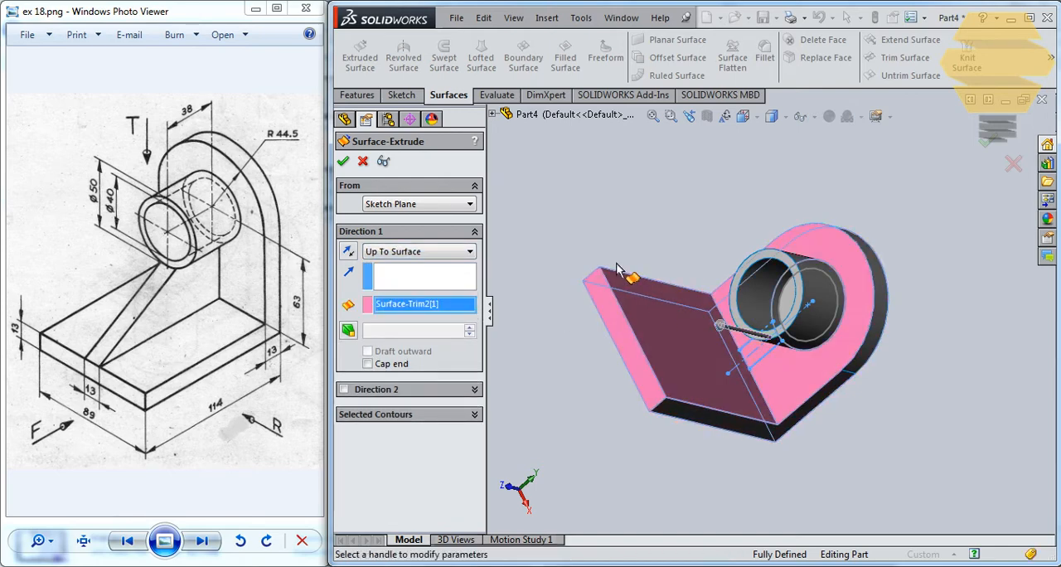
pyautogui.moveTo(668, 312); pyautogui.dragTo(632, 334, button='middle')
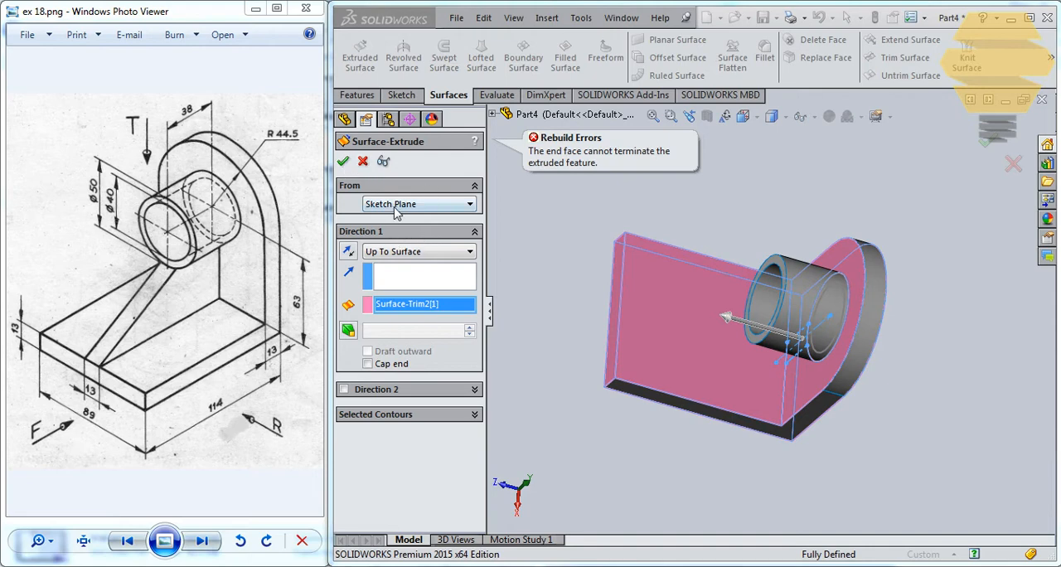
# Extrude the rib profile as a blind surface to a depth of 101 mm along the base
pyautogui.click(406, 251)
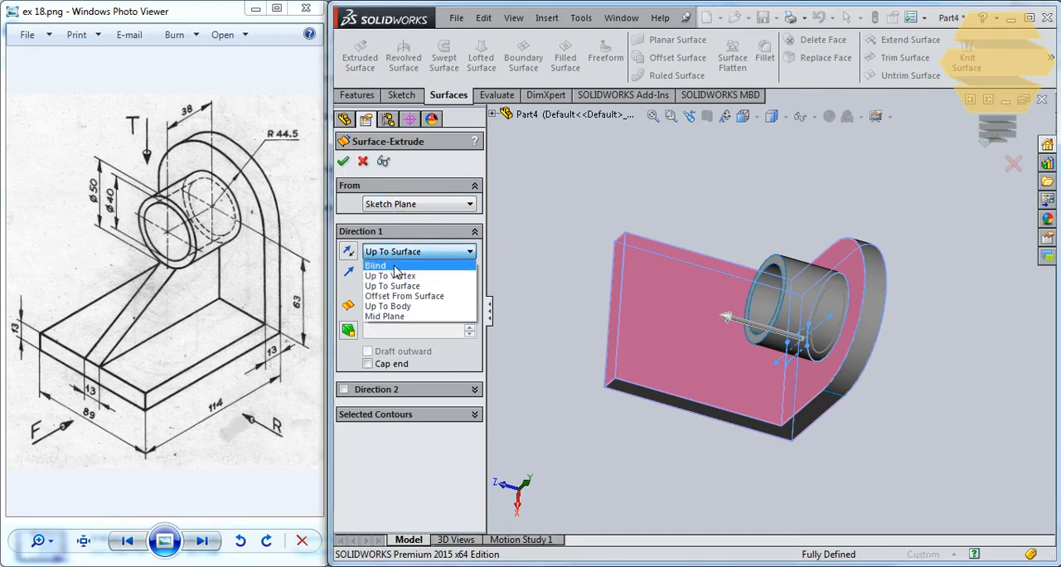
pyautogui.click(397, 262)
pyautogui.moveTo(751, 362); pyautogui.dragTo(753, 319, button='middle')
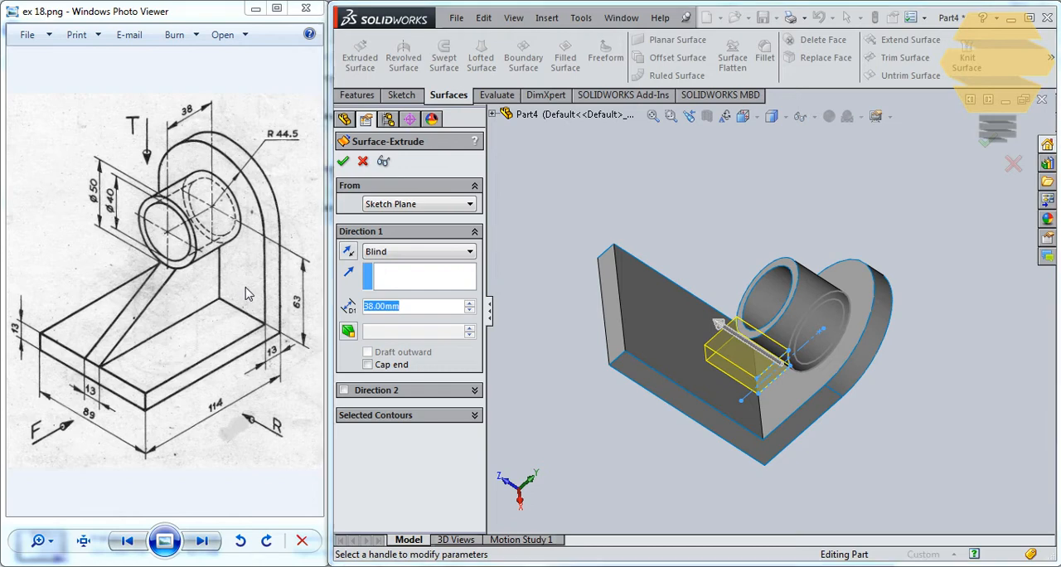
pyautogui.write('101')
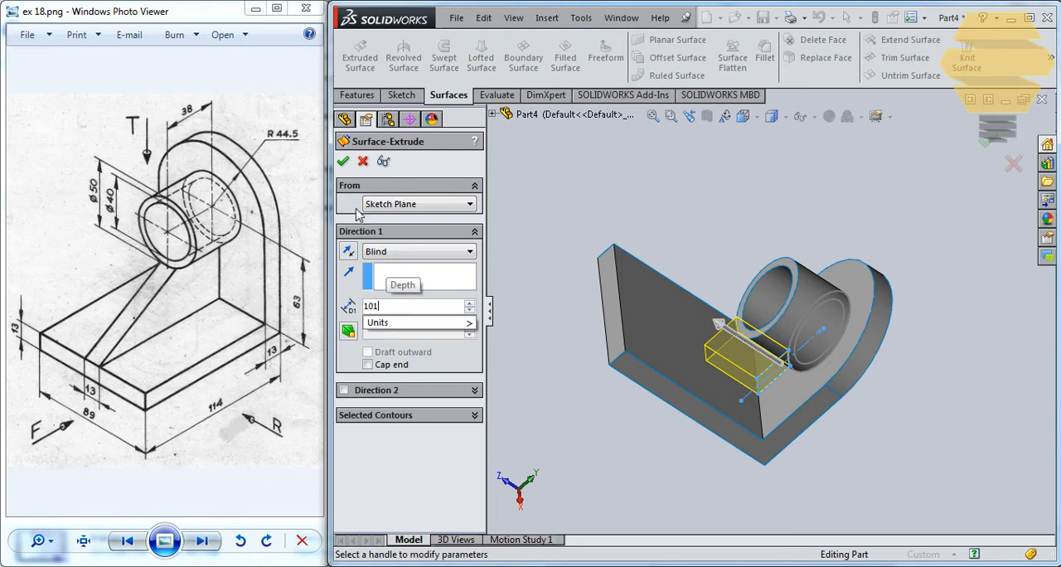
pyautogui.press('Return')
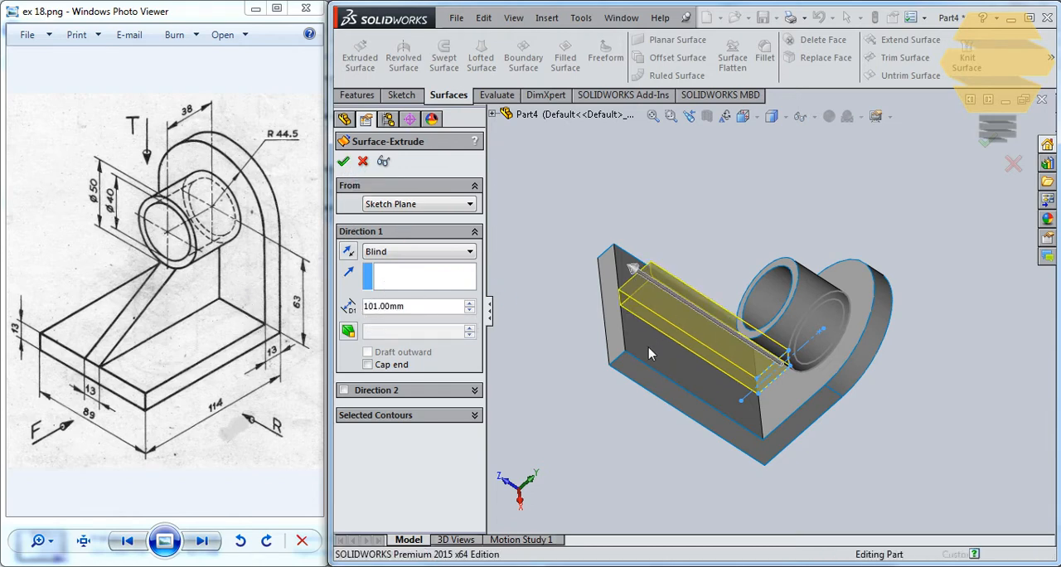
pyautogui.moveTo(655, 353); pyautogui.dragTo(771, 331, button='middle')
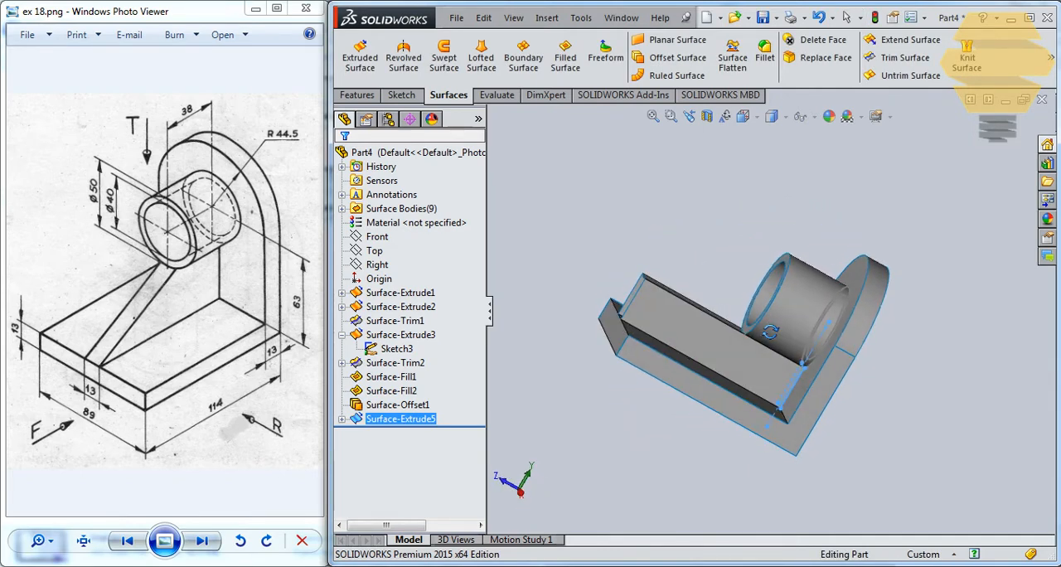
# Sketch a slanted line on the rib's side face from the boss's lower front corner to the front end of the rib's bottom edge
pyautogui.moveTo(659, 366); pyautogui.dragTo(659, 422, button='middle')
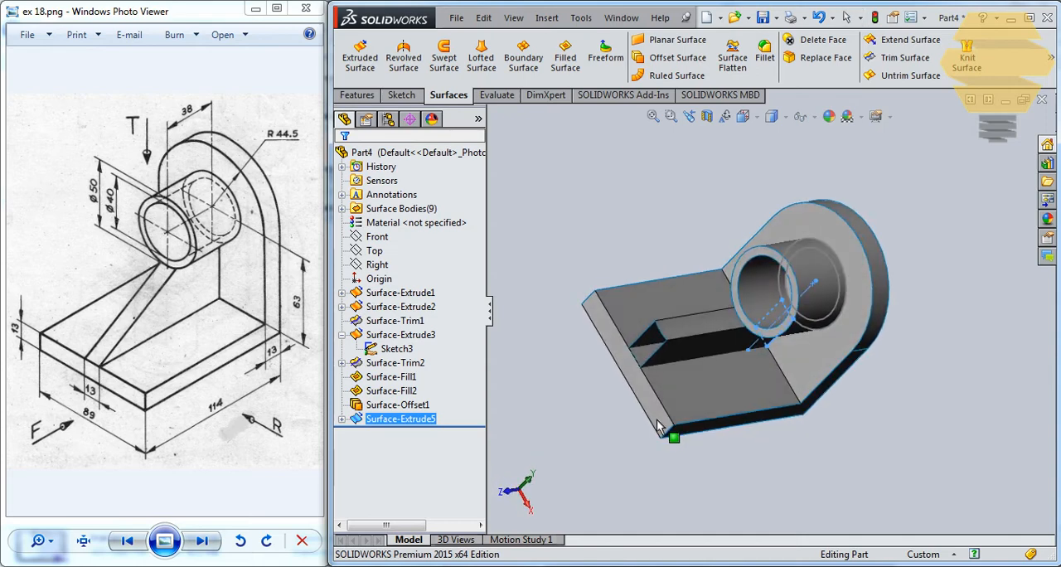
pyautogui.click(691, 347)
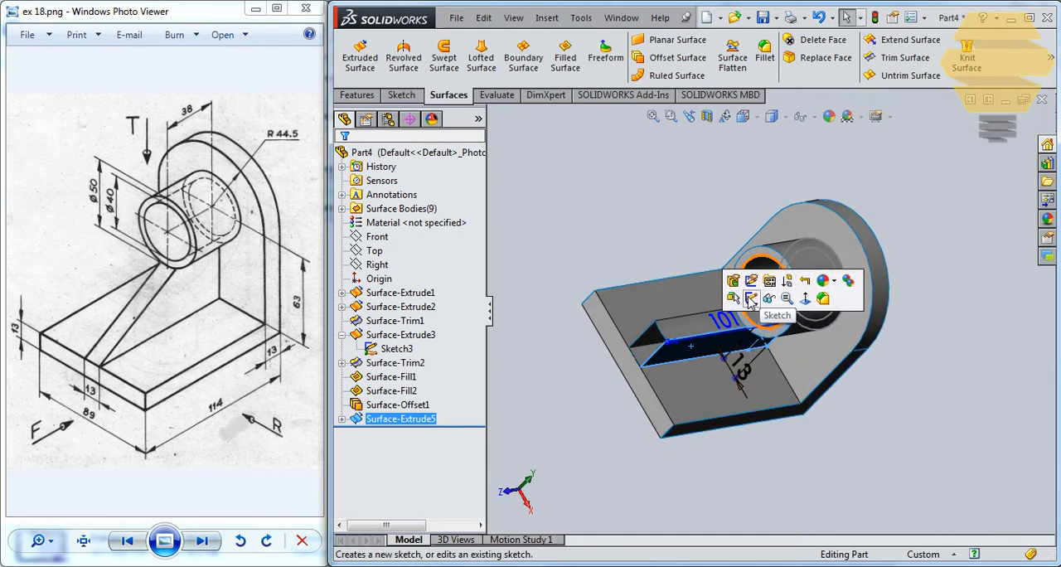
pyautogui.click(751, 299)
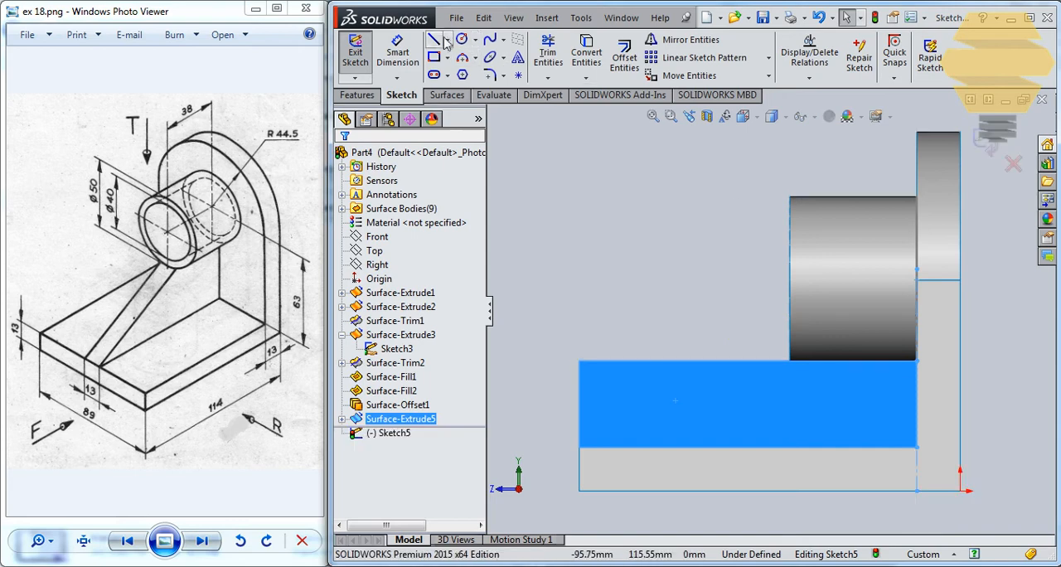
pyautogui.click(791, 361)
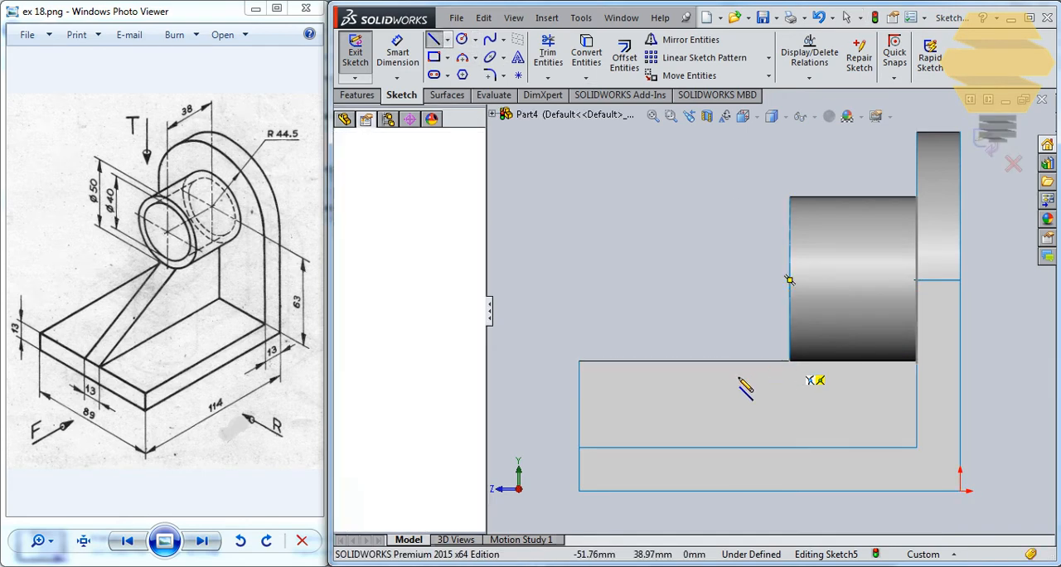
pyautogui.click(578, 448)
pyautogui.click(1014, 164)
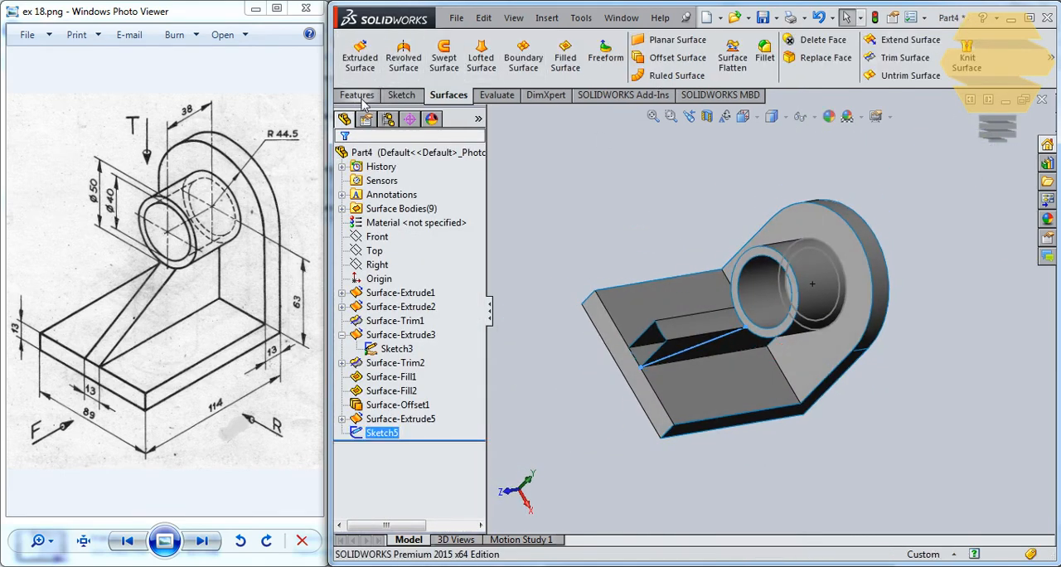
# Extrude the slanted line as a surface 13 mm in the reversed direction, across the rib's width
pyautogui.click(360, 56)
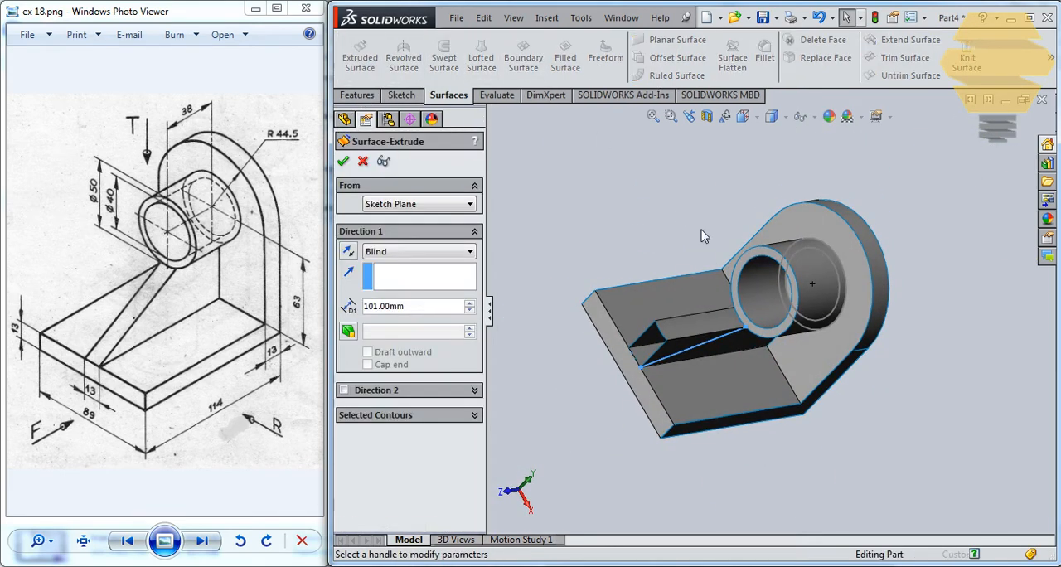
pyautogui.click(349, 253)
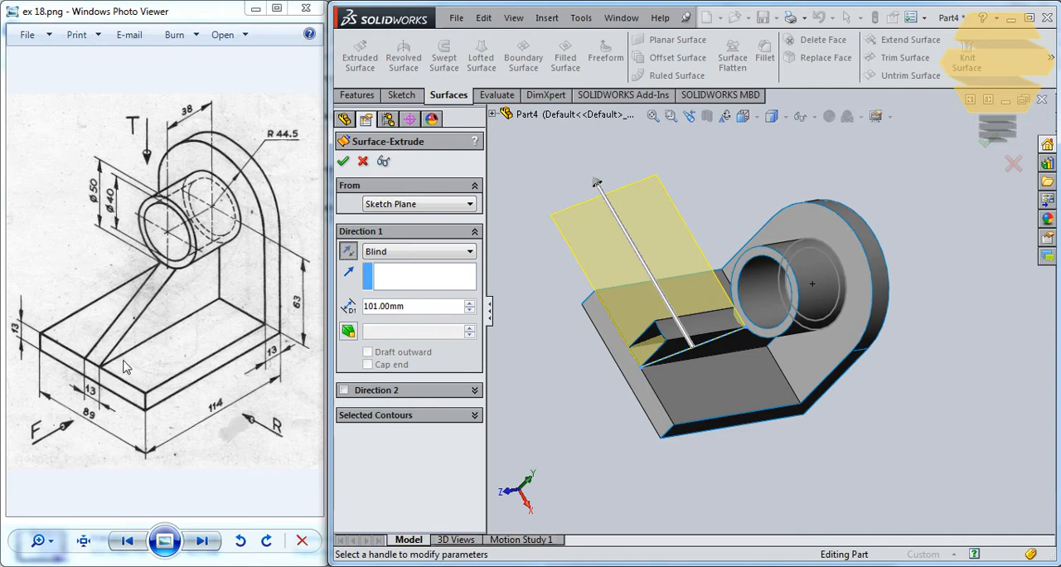
pyautogui.doubleClick(393, 307)
pyautogui.write('13')
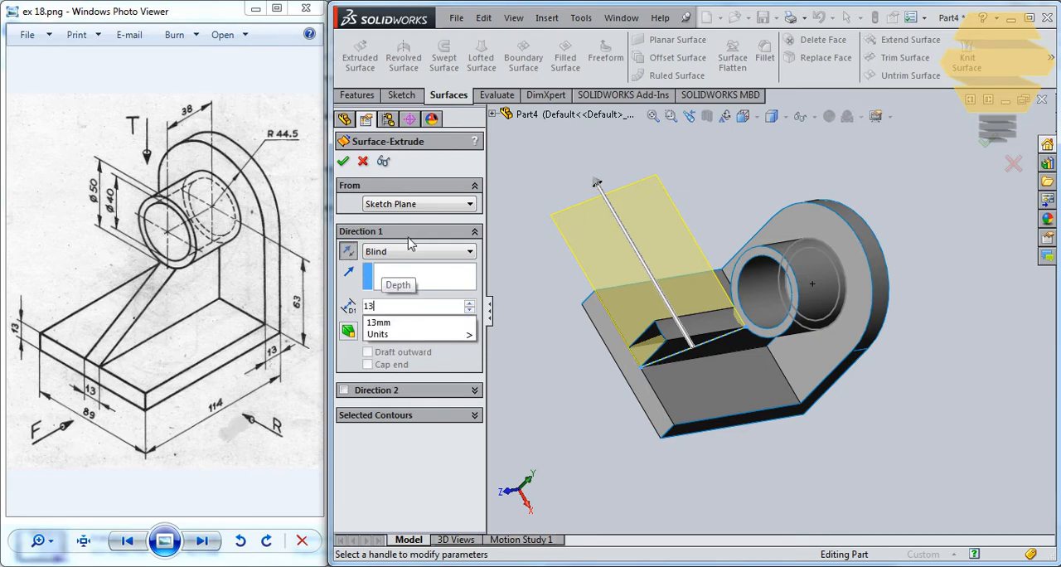
pyautogui.press('Return')
pyautogui.rightClick(749, 334)
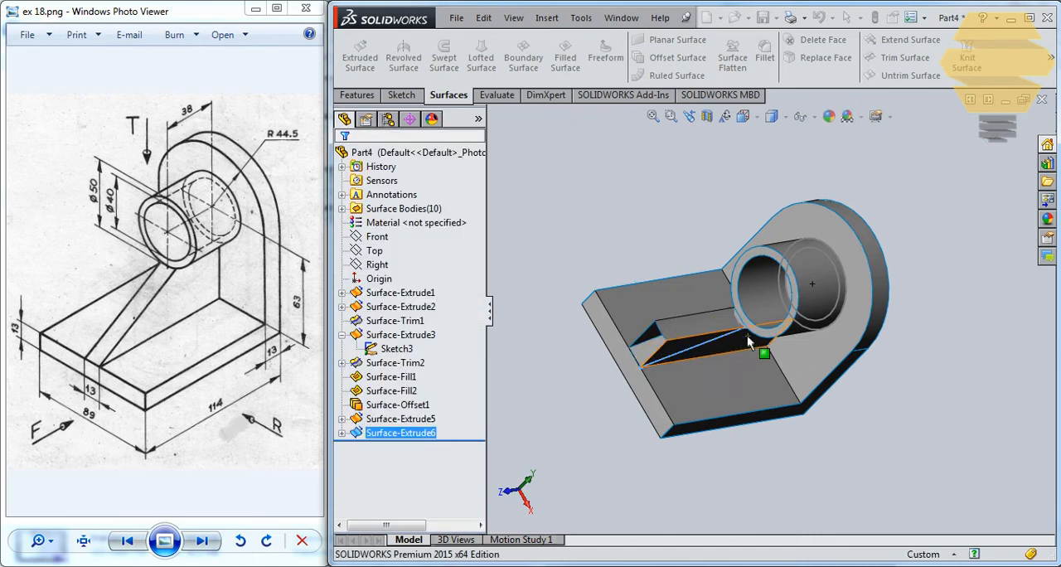
# Trim the rib's extruded surface with the slanted surface as trim tool, removing the portion above the slope
pyautogui.scroll(1, 751, 326)
pyautogui.scroll(-3, 746, 325)
pyautogui.moveTo(741, 325); pyautogui.dragTo(670, 299, button='middle')
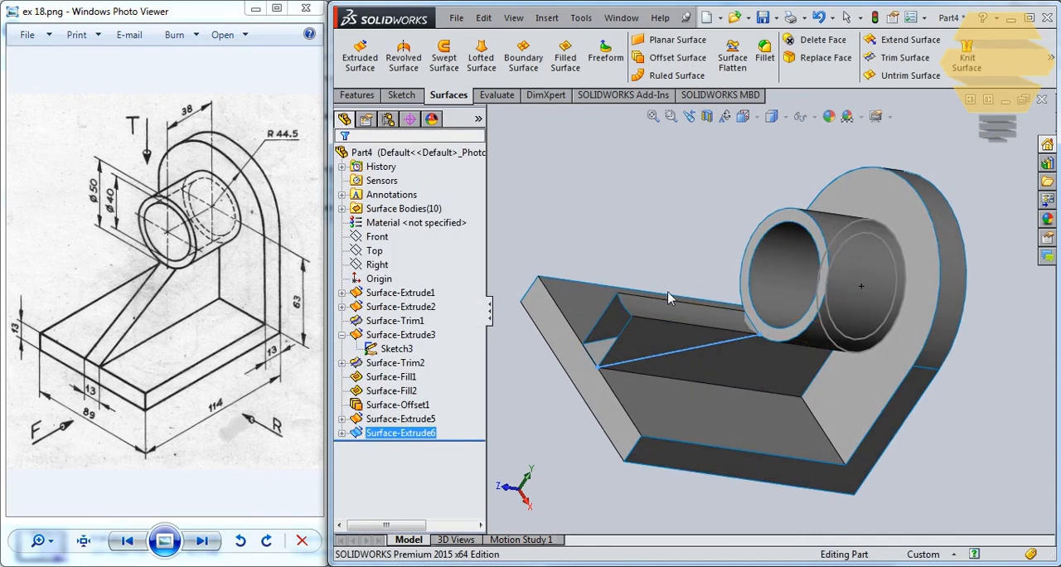
pyautogui.click(896, 58)
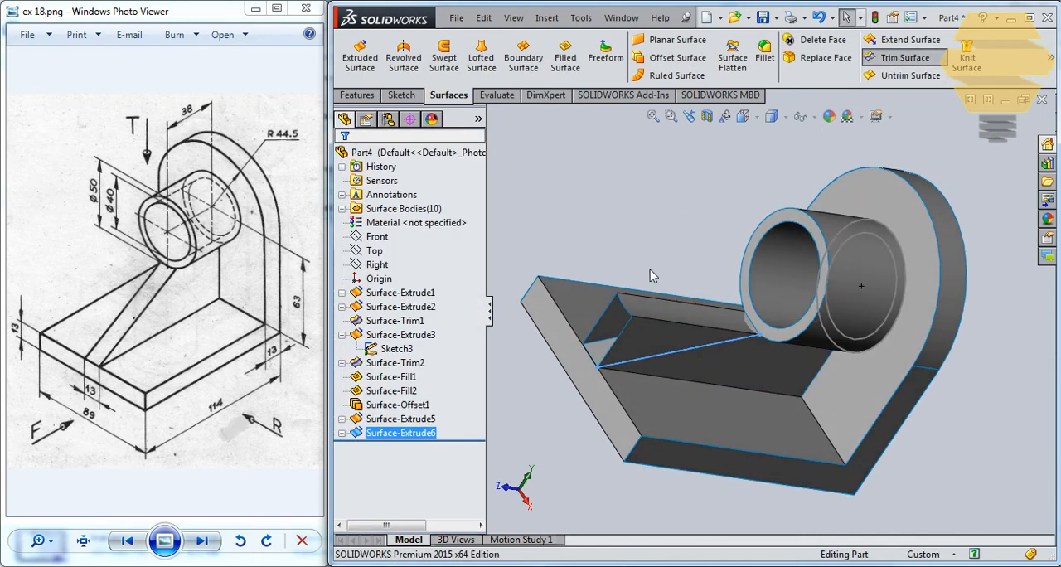
pyautogui.click(651, 338)
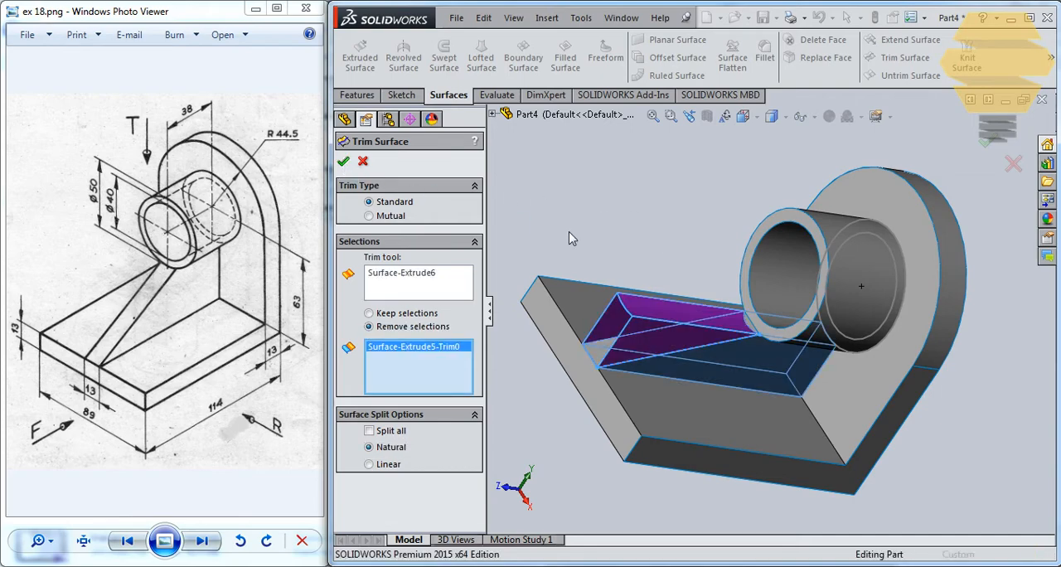
pyautogui.click(343, 162)
pyautogui.moveTo(742, 281); pyautogui.dragTo(782, 171, button='middle')
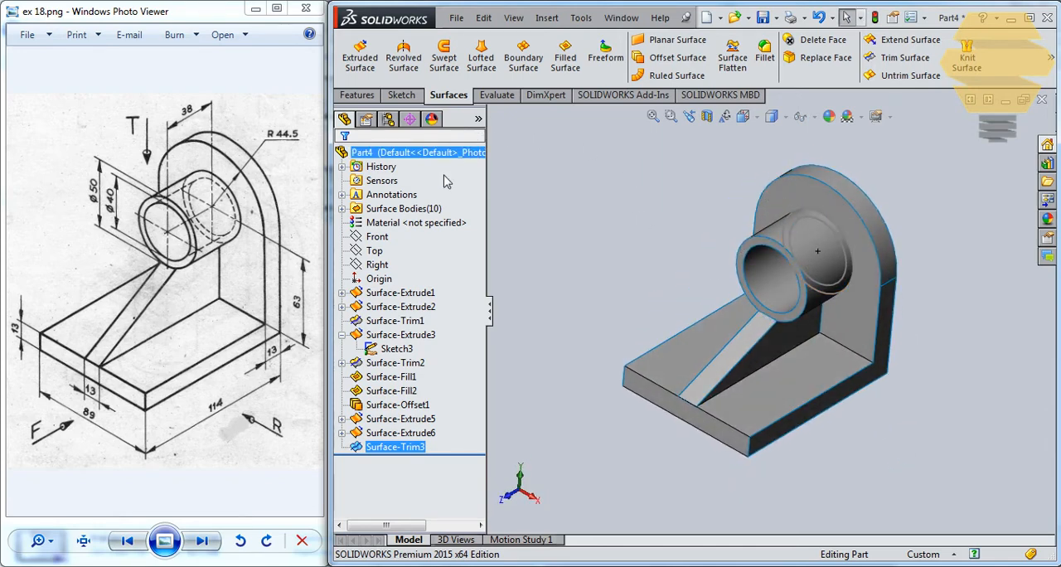
# Examine the inside of the bracket, boss and rib surfaces in a planar section view on the Right plane
pyautogui.click(377, 264)
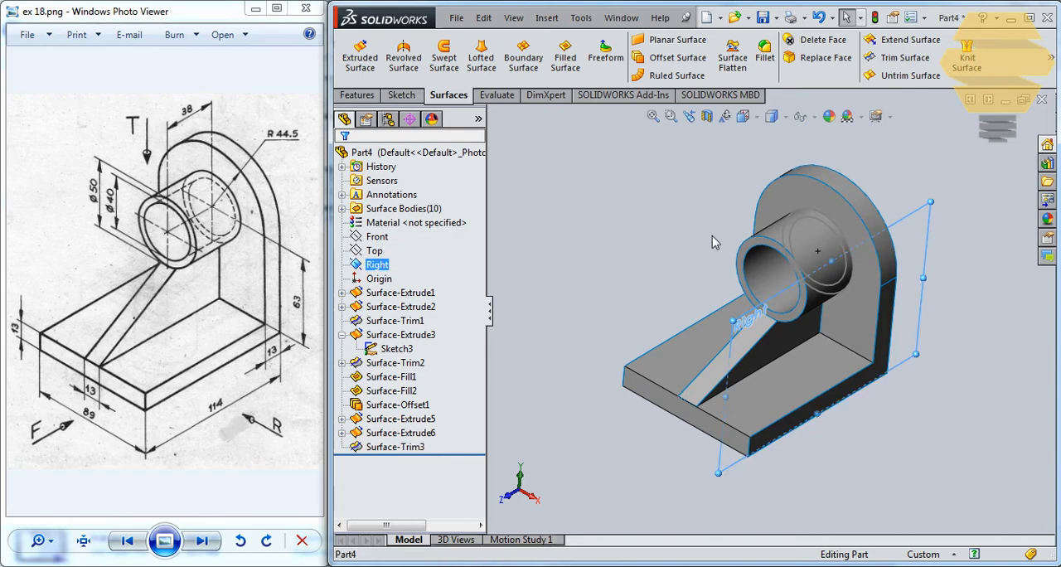
pyautogui.moveTo(843, 267)
pyautogui.mouseDown(button='middle')
pyautogui.moveTo(884, 290)
pyautogui.moveTo(854, 275)
pyautogui.mouseUp(button='middle')
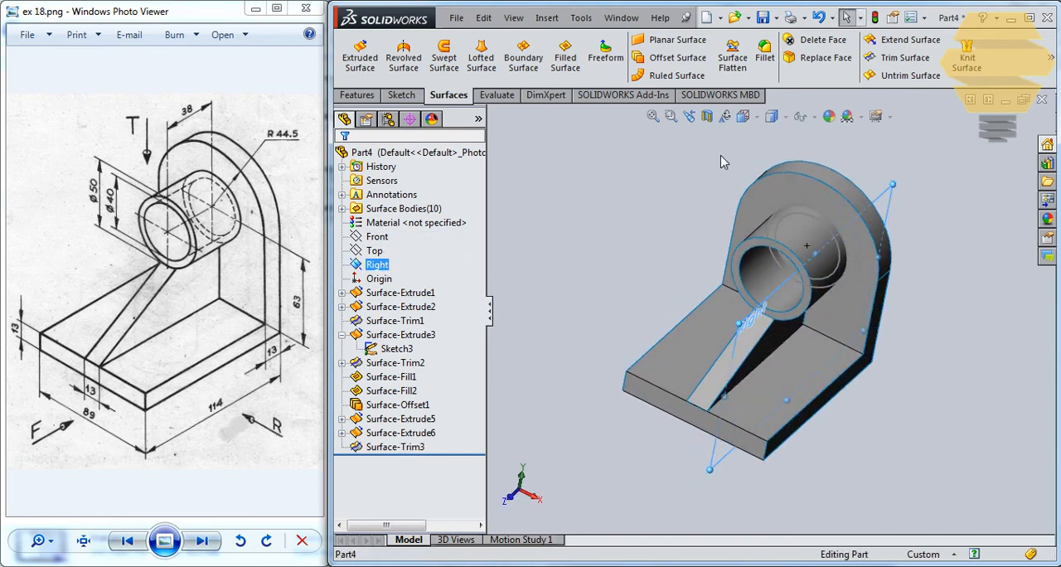
pyautogui.click(707, 117)
pyautogui.moveTo(696, 190); pyautogui.dragTo(746, 222, button='middle')
pyautogui.scroll(4, 804, 276)
pyautogui.scroll(-8, 804, 276)
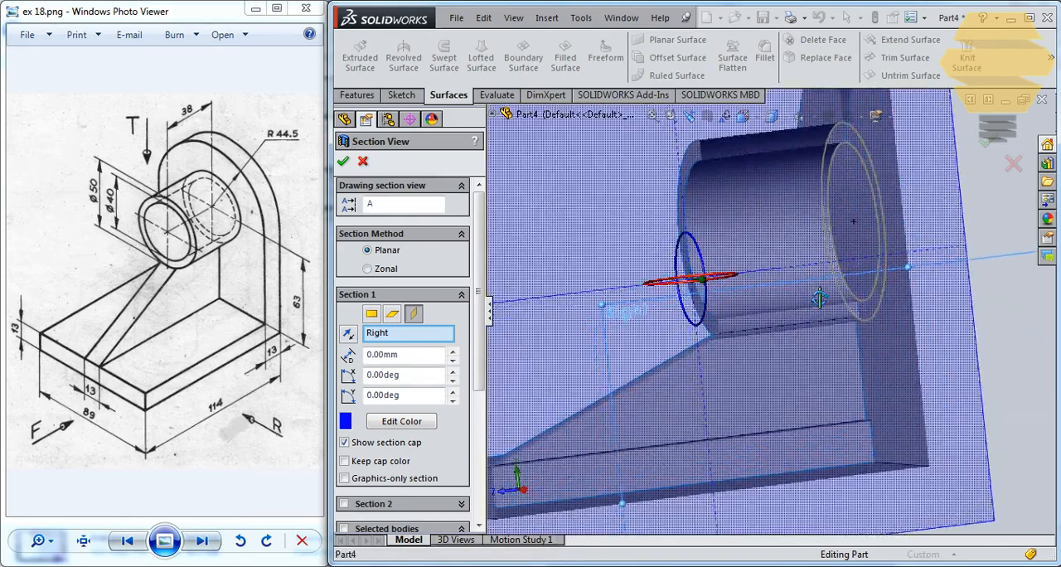
pyautogui.moveTo(806, 262)
pyautogui.mouseDown(button='middle')
pyautogui.moveTo(757, 363)
pyautogui.moveTo(749, 340)
pyautogui.moveTo(758, 317)
pyautogui.moveTo(808, 296)
pyautogui.moveTo(783, 268)
pyautogui.mouseUp(button='middle')
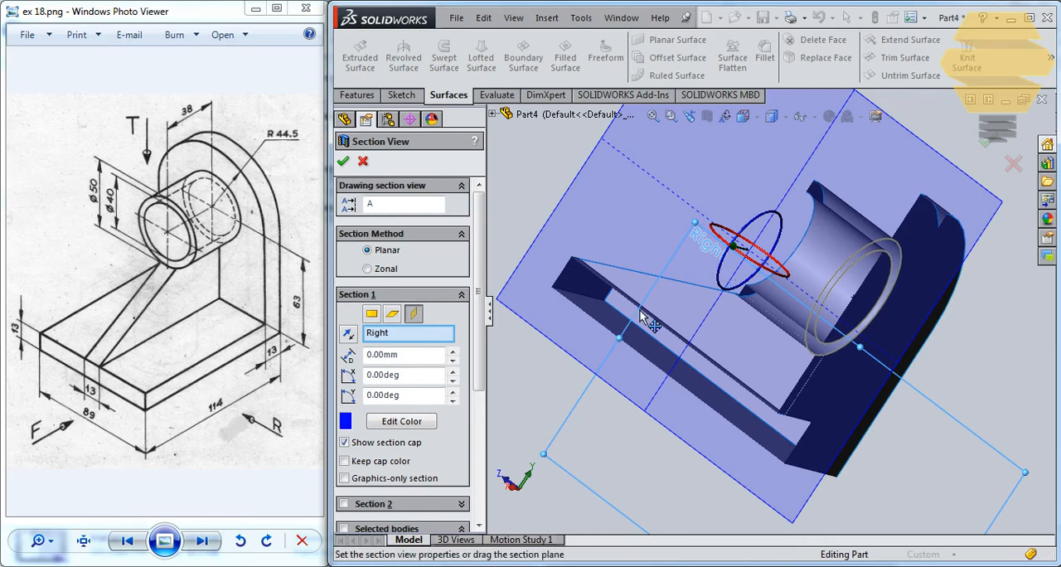
pyautogui.moveTo(626, 279); pyautogui.dragTo(627, 329, button='middle')
pyautogui.moveTo(815, 356); pyautogui.dragTo(848, 277, button='middle')
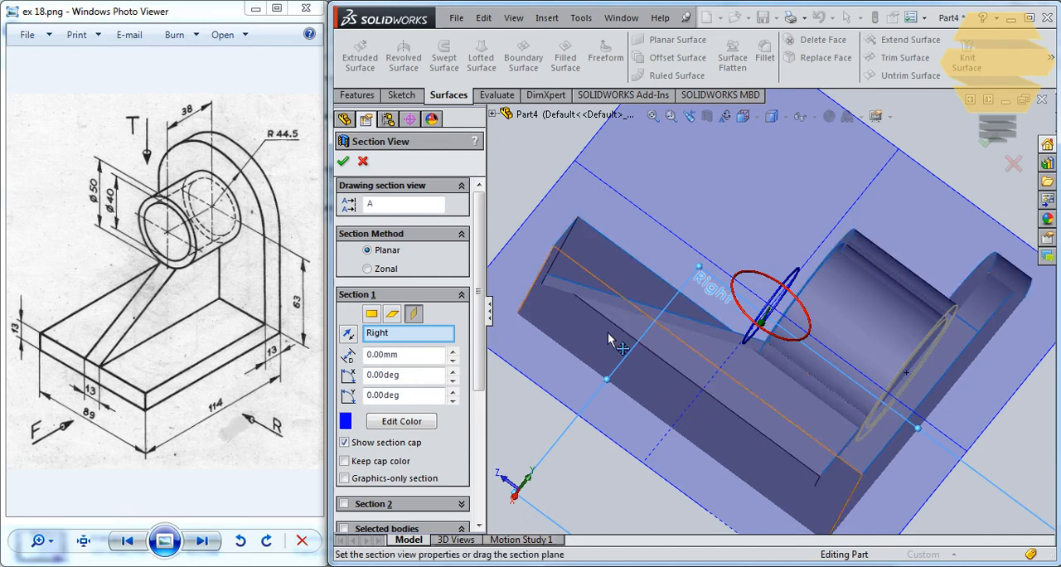
pyautogui.moveTo(652, 301); pyautogui.dragTo(569, 222, button='middle')
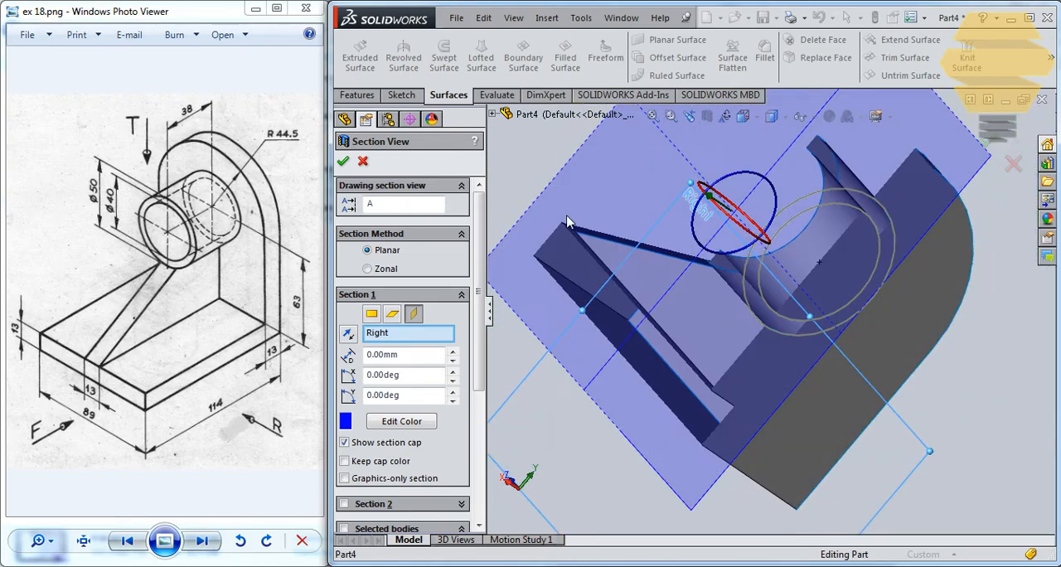
pyautogui.moveTo(779, 228); pyautogui.dragTo(846, 282, button='middle')
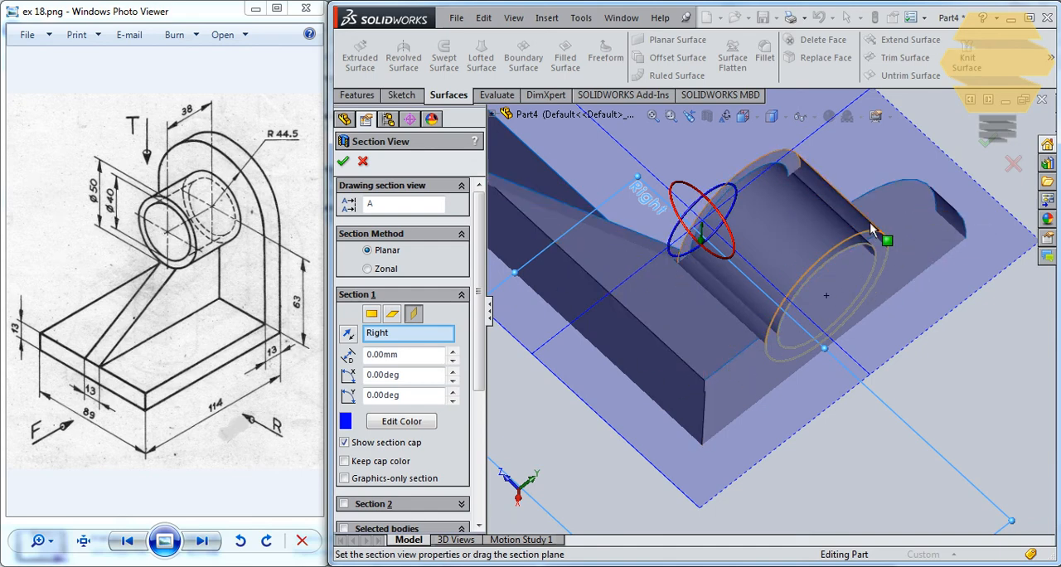
pyautogui.moveTo(678, 295); pyautogui.dragTo(671, 342, button='middle')
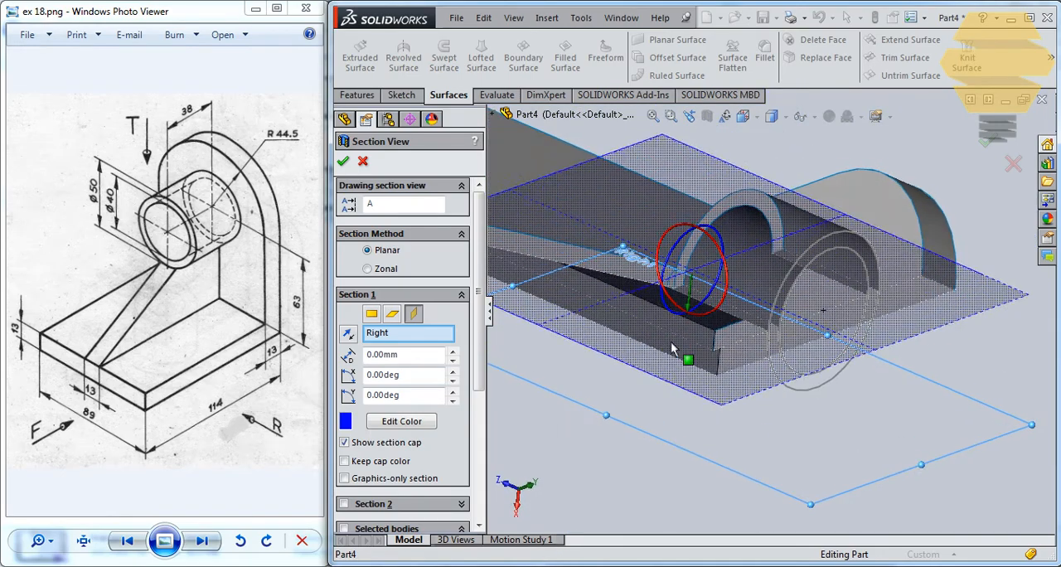
pyautogui.press('Escape')
pyautogui.press('Escape')
# Examine the sloped rib and its junction with the boss from several angles
pyautogui.scroll(4, 768, 312)
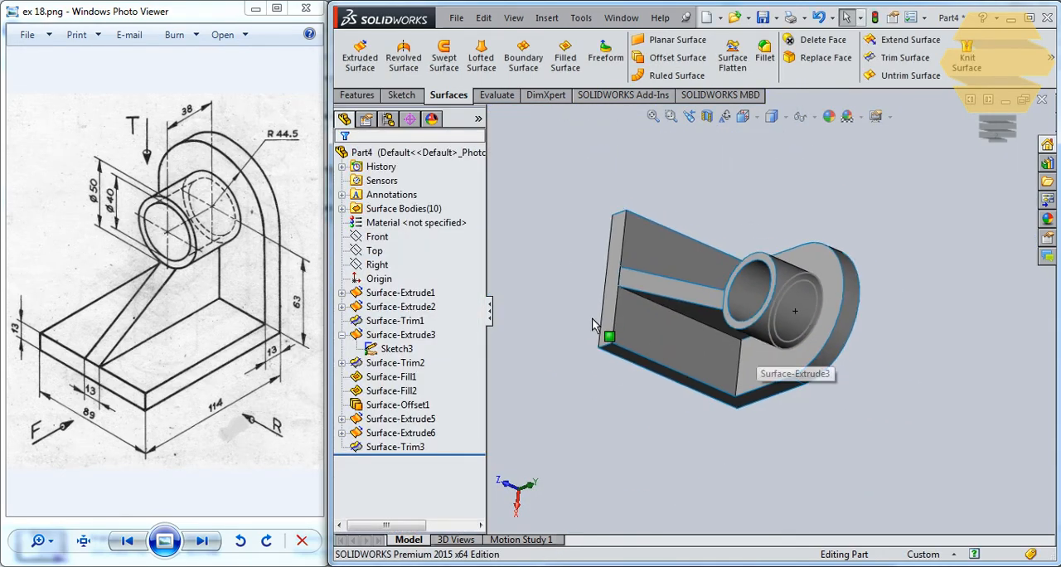
pyautogui.moveTo(592, 318); pyautogui.dragTo(767, 249, button='middle')
pyautogui.scroll(-2, 802, 316)
pyautogui.scroll(-2, 802, 321)
pyautogui.scroll(3, 696, 277)
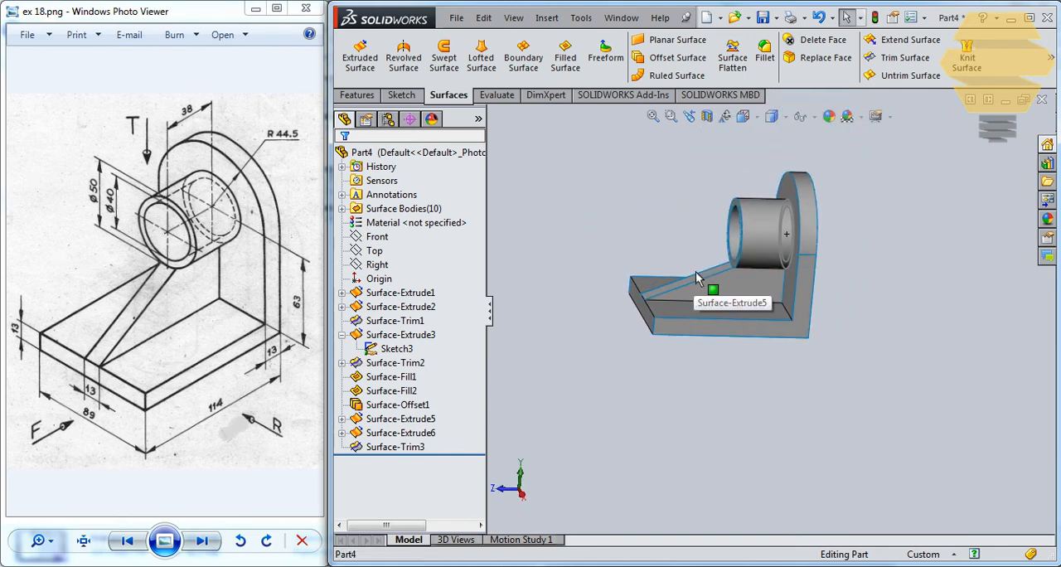
pyautogui.moveTo(728, 303); pyautogui.dragTo(717, 291, button='middle')
pyautogui.scroll(-2, 722, 280)
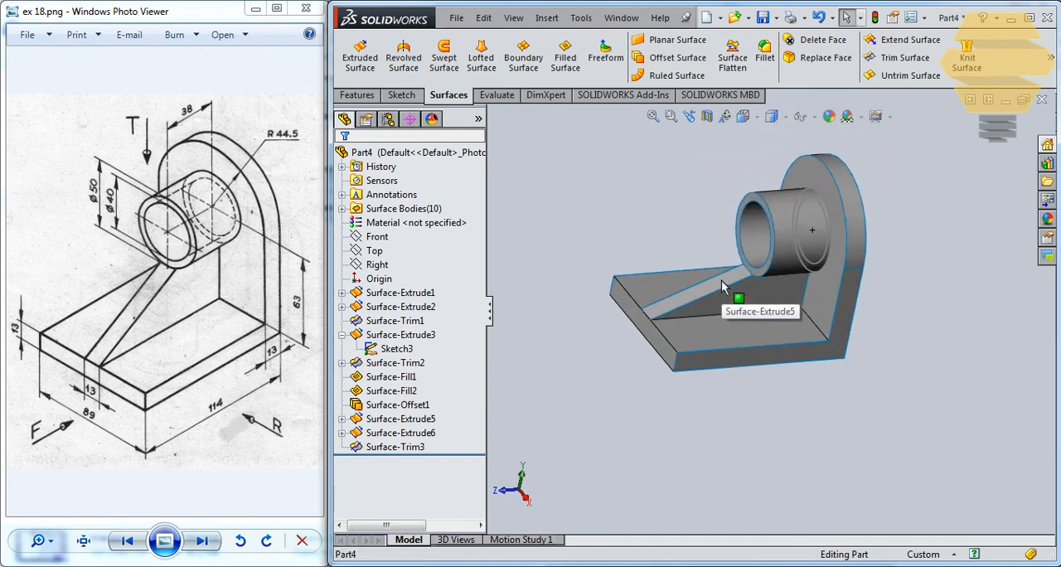
pyautogui.scroll(-1, 721, 280)
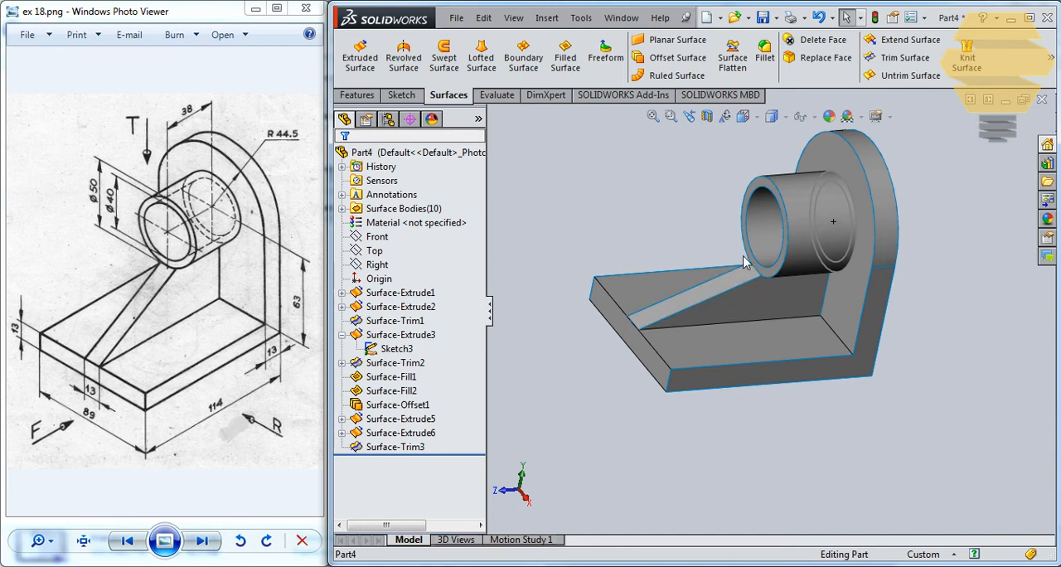